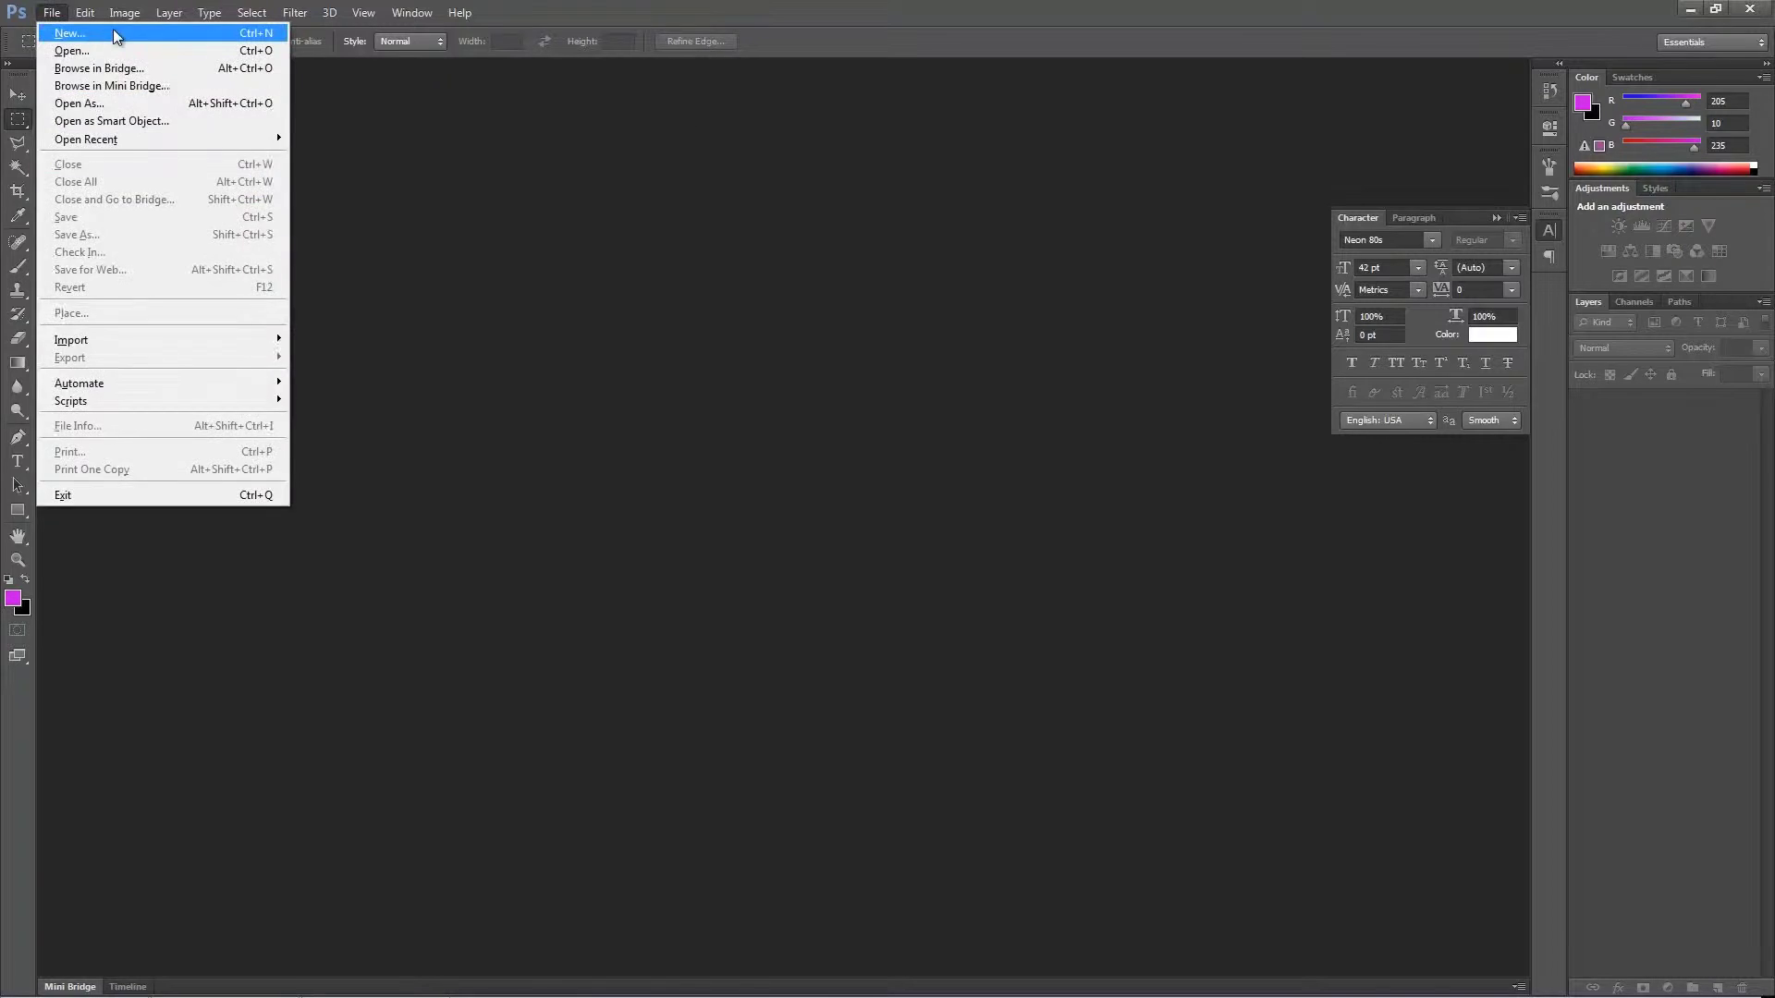
Create a new portrait document and type the title 'Cocktailmarathon' near the top.
click(684, 526)
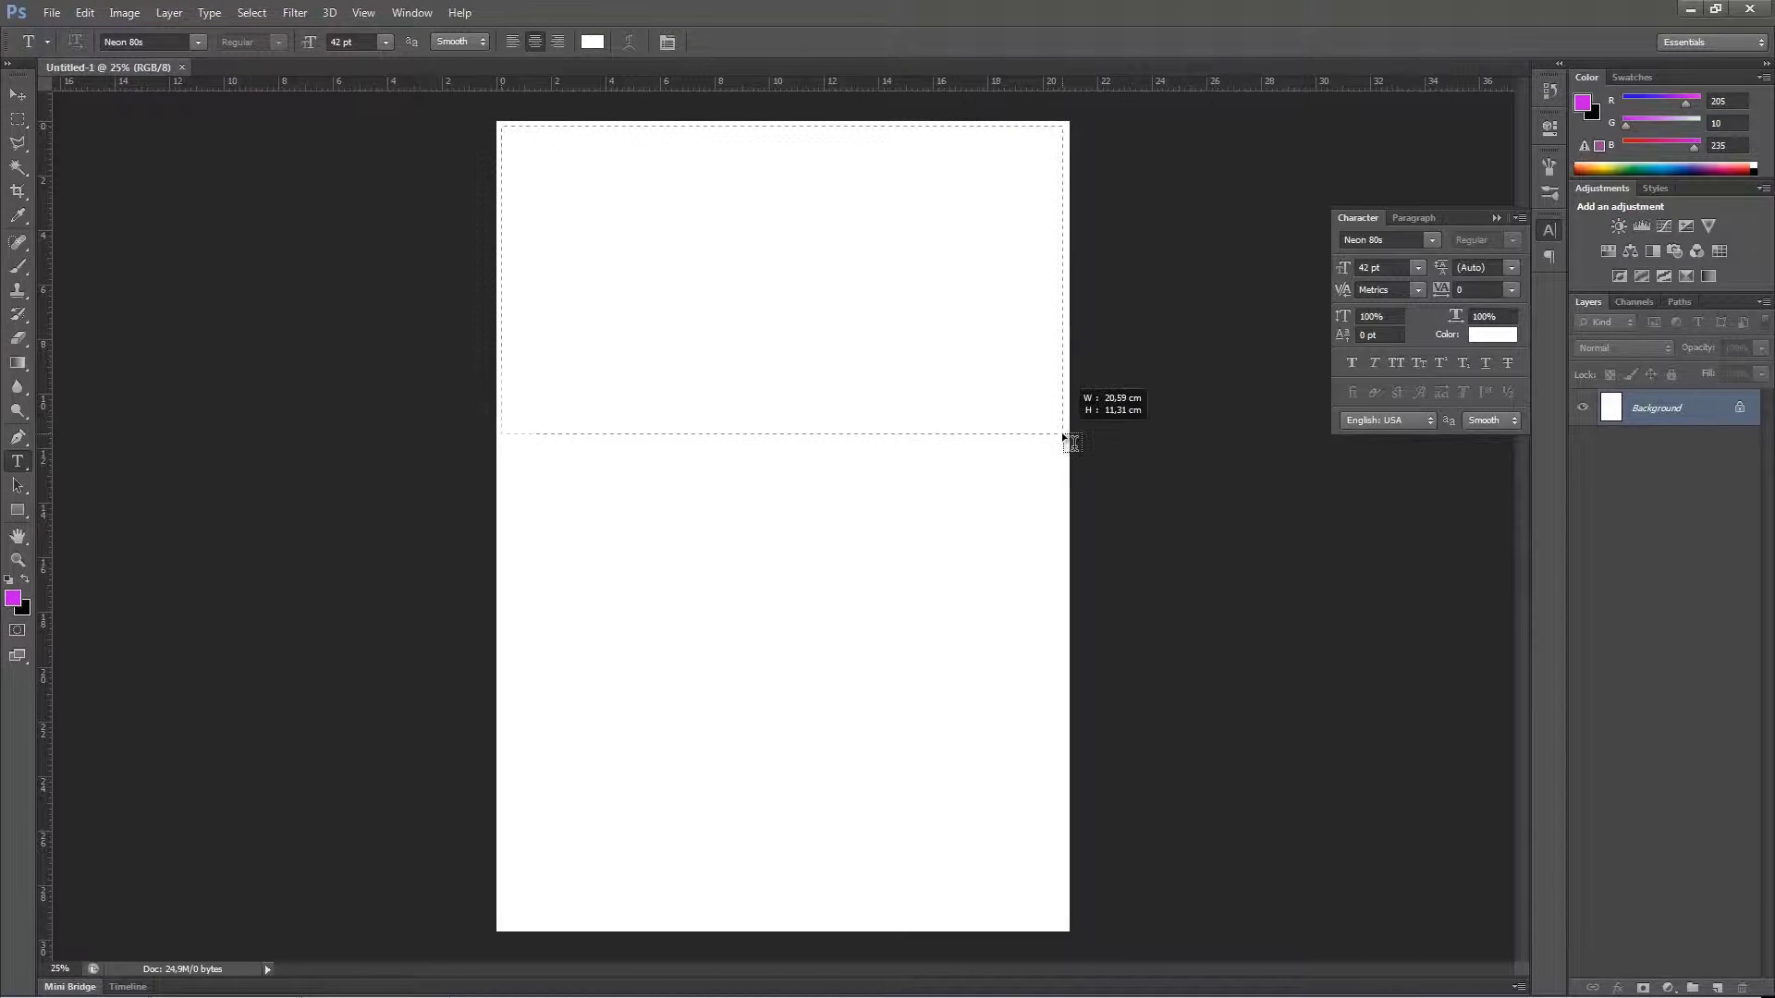
drag(1064, 435, 1063, 435)
text(Cocktailmarathon)
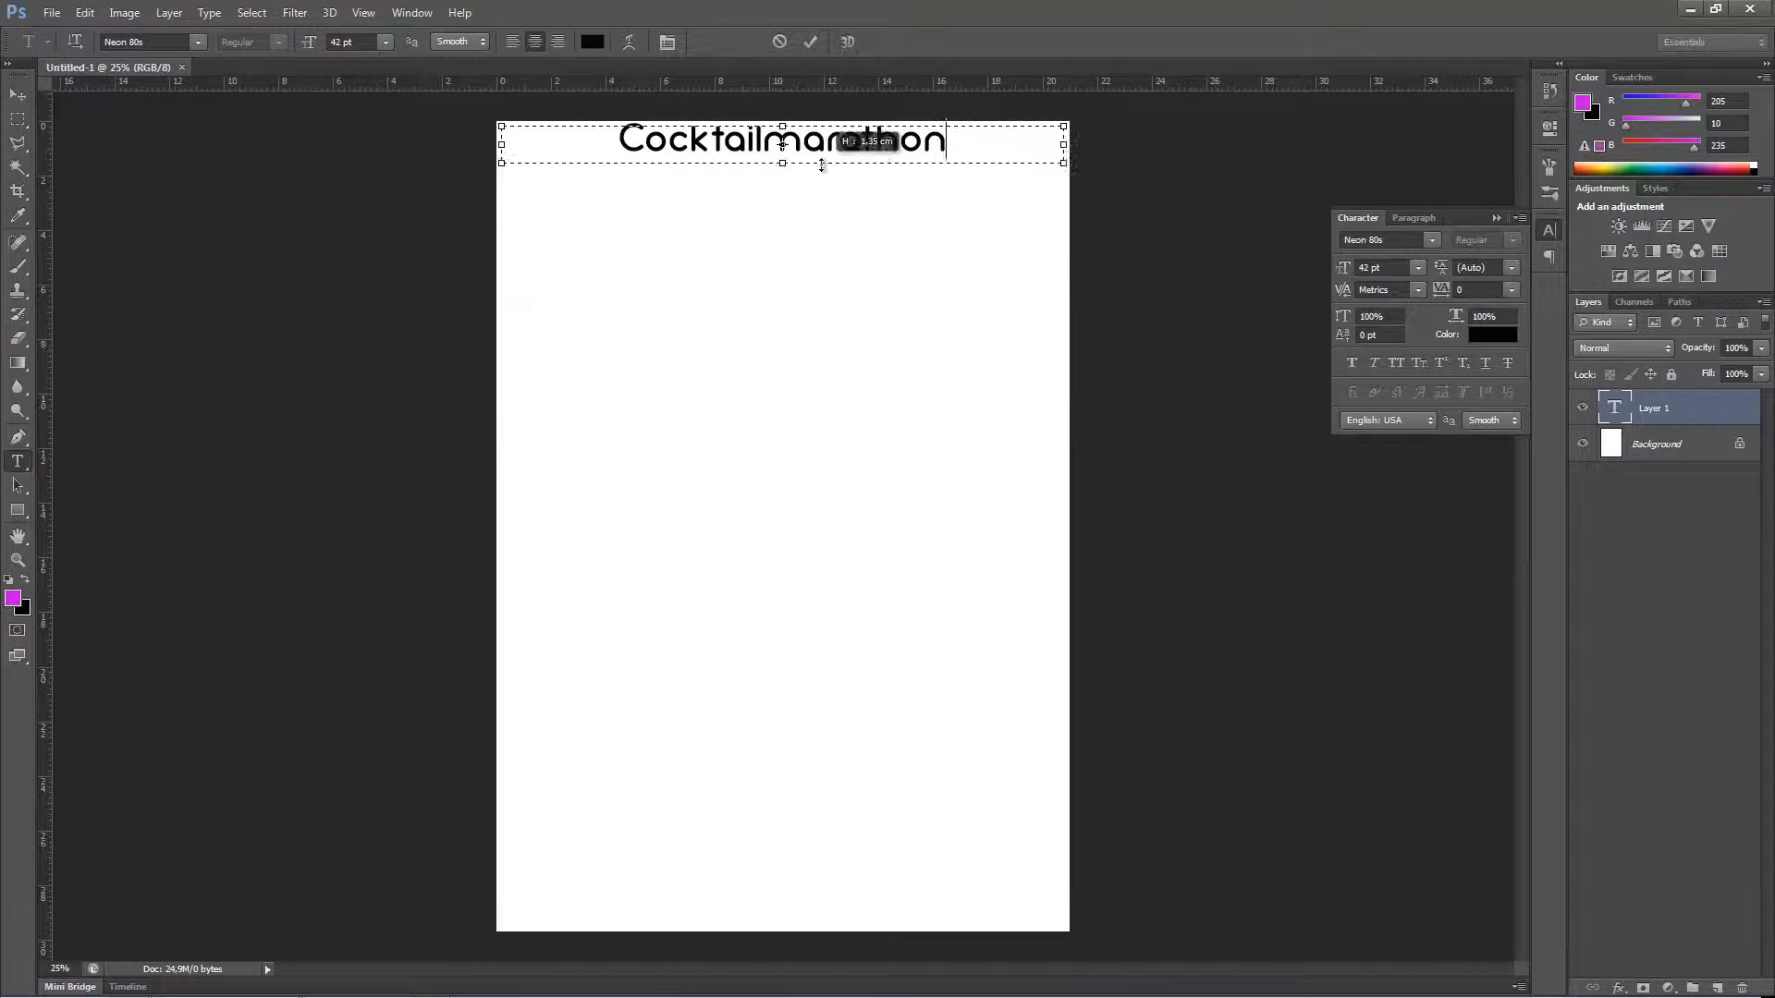
key(ctrl+Return)
key(v)
Paste the dark wood texture and rotate and scale it to cover the canvas.
key(ctrl+v)
mouse_move(582, 395)
mouse_down()
mouse_move(844, 287)
mouse_move(1078, 721)
mouse_up()
key(Return)
double_click(1614, 408)
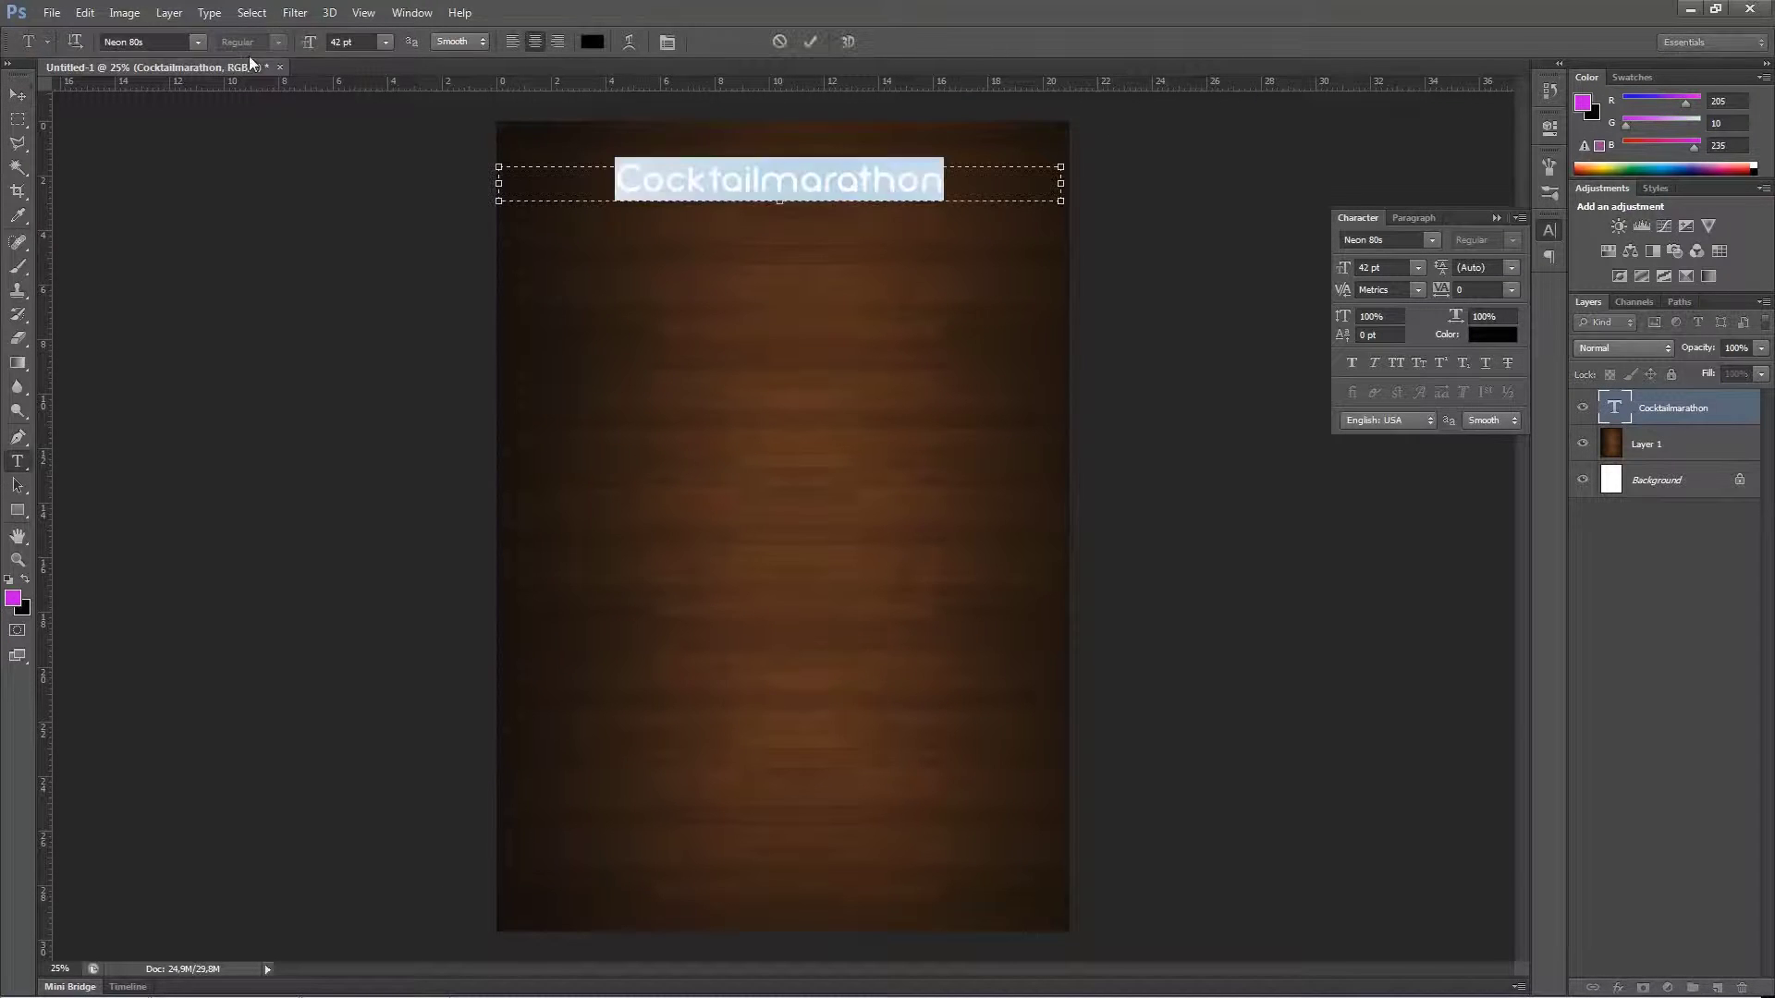
Try Poplar Std for the title and enlarge the text.
click(196, 42)
scroll(362, 554, up, 5)
click(362, 577)
drag(779, 200, 780, 455)
key(ctrl+Return)
key(v)
Change the title font to Cooper Std.
double_click(1613, 408)
click(197, 41)
click(241, 207)
key(ctrl+Return)
Give the title a light grey colour and enable Inner Shadow in its layer style.
click(592, 41)
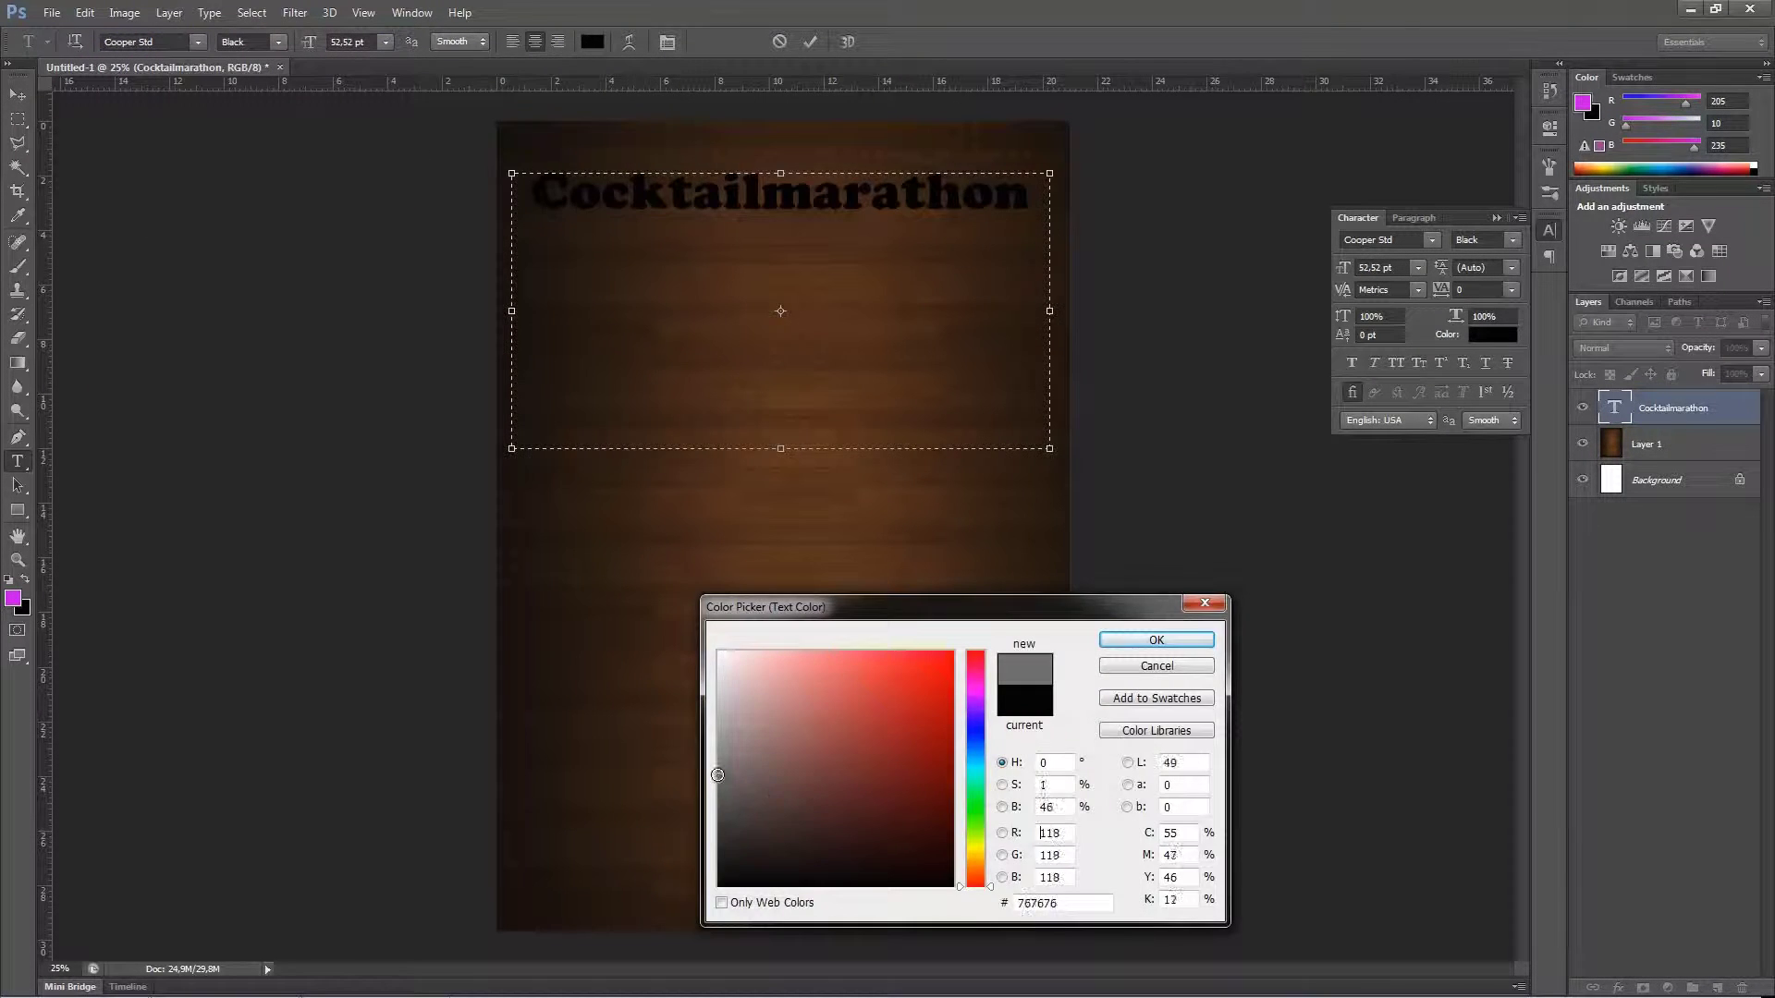
click(731, 666)
click(1149, 634)
double_click(1673, 407)
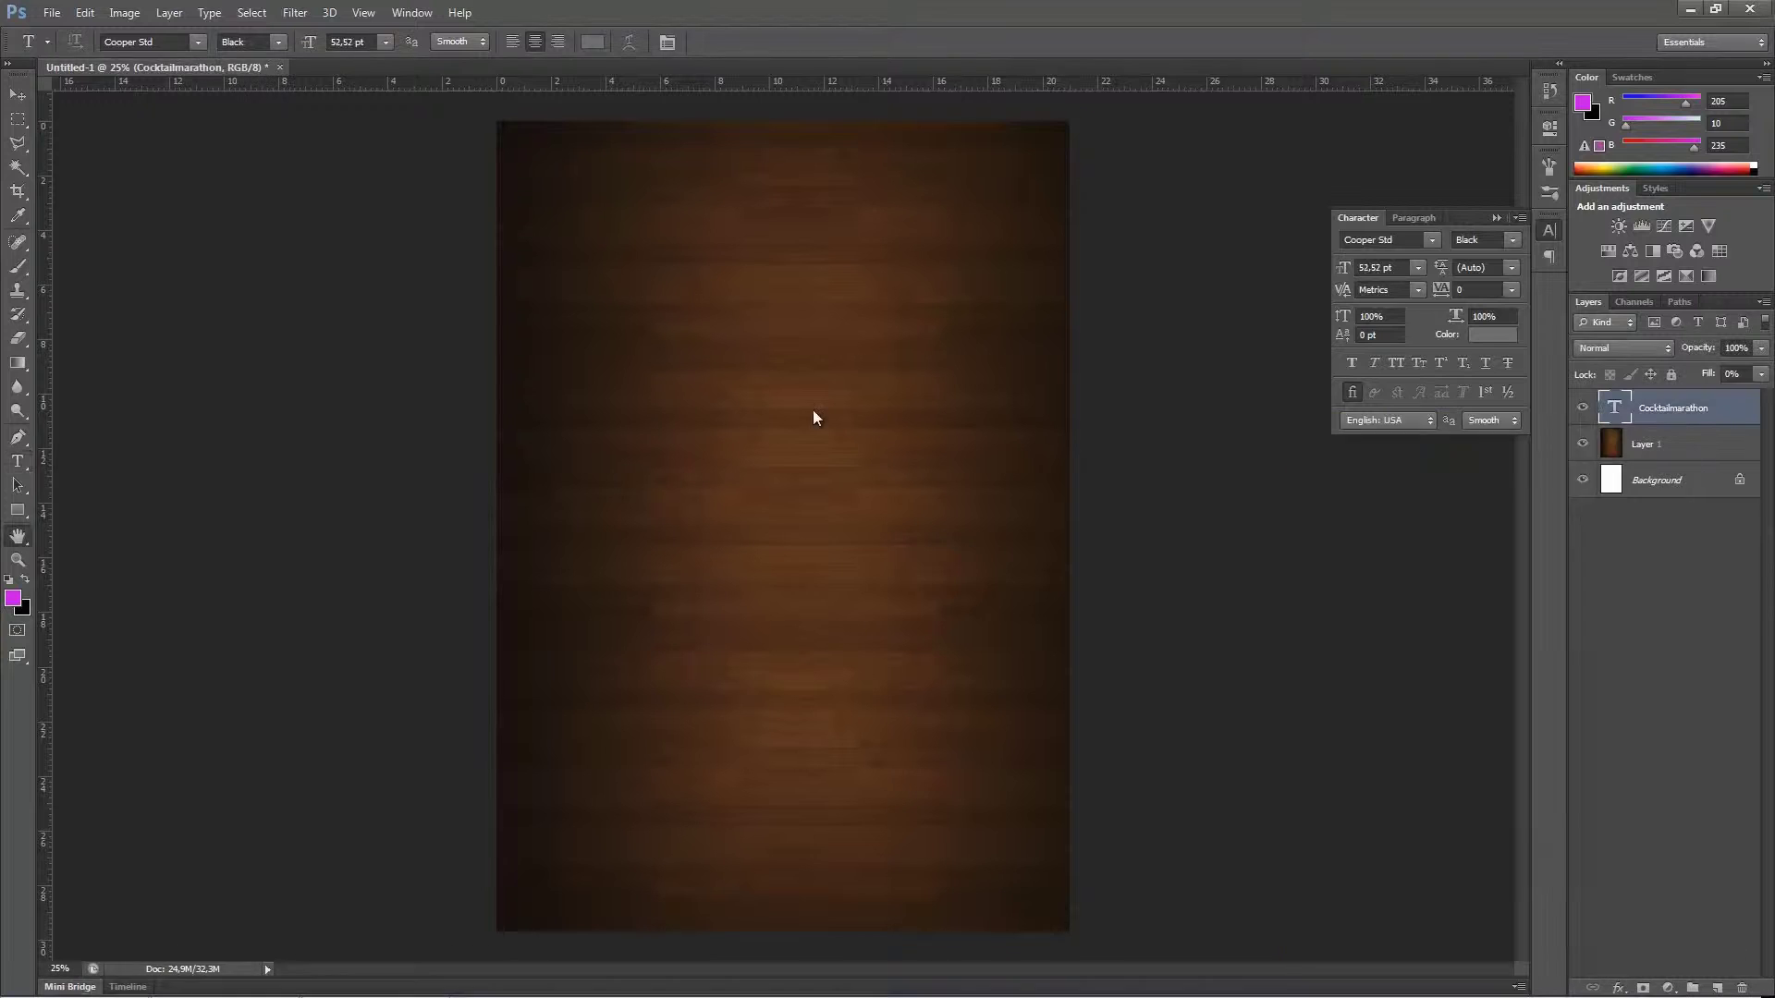
click(1115, 618)
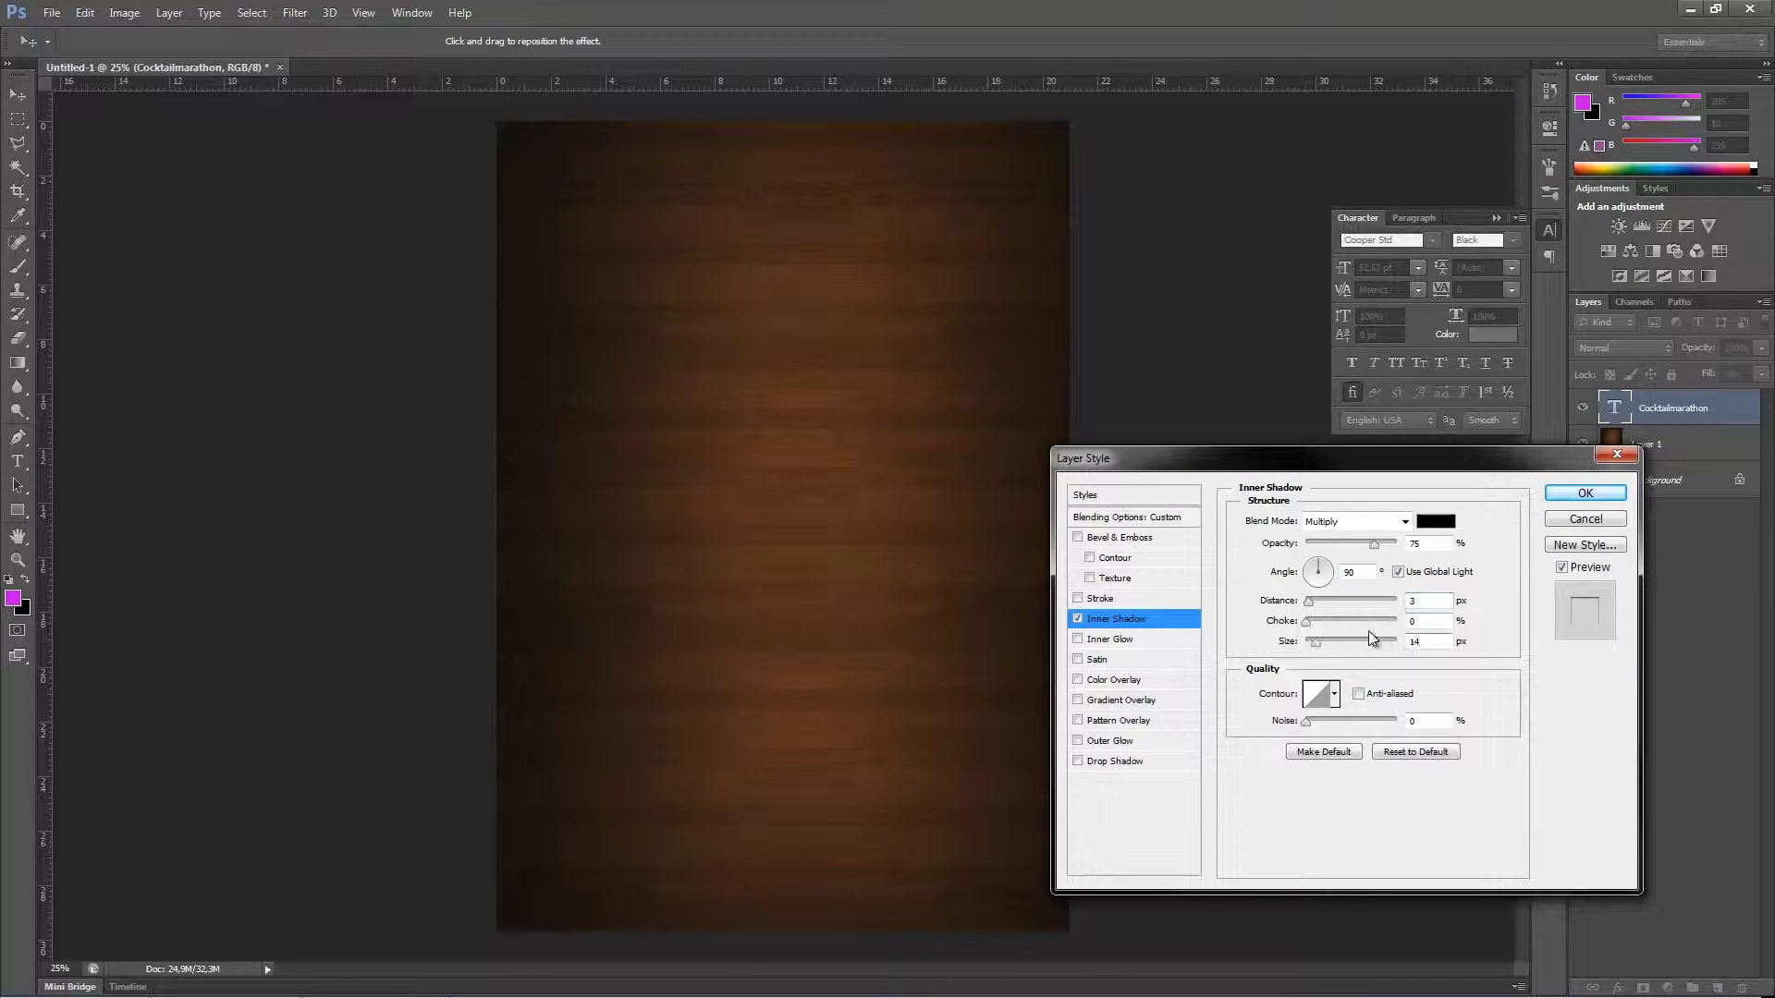
Apply the inner shadow and add a drop shadow to the title.
click(1584, 492)
double_click(1614, 407)
double_click(1710, 408)
click(1115, 760)
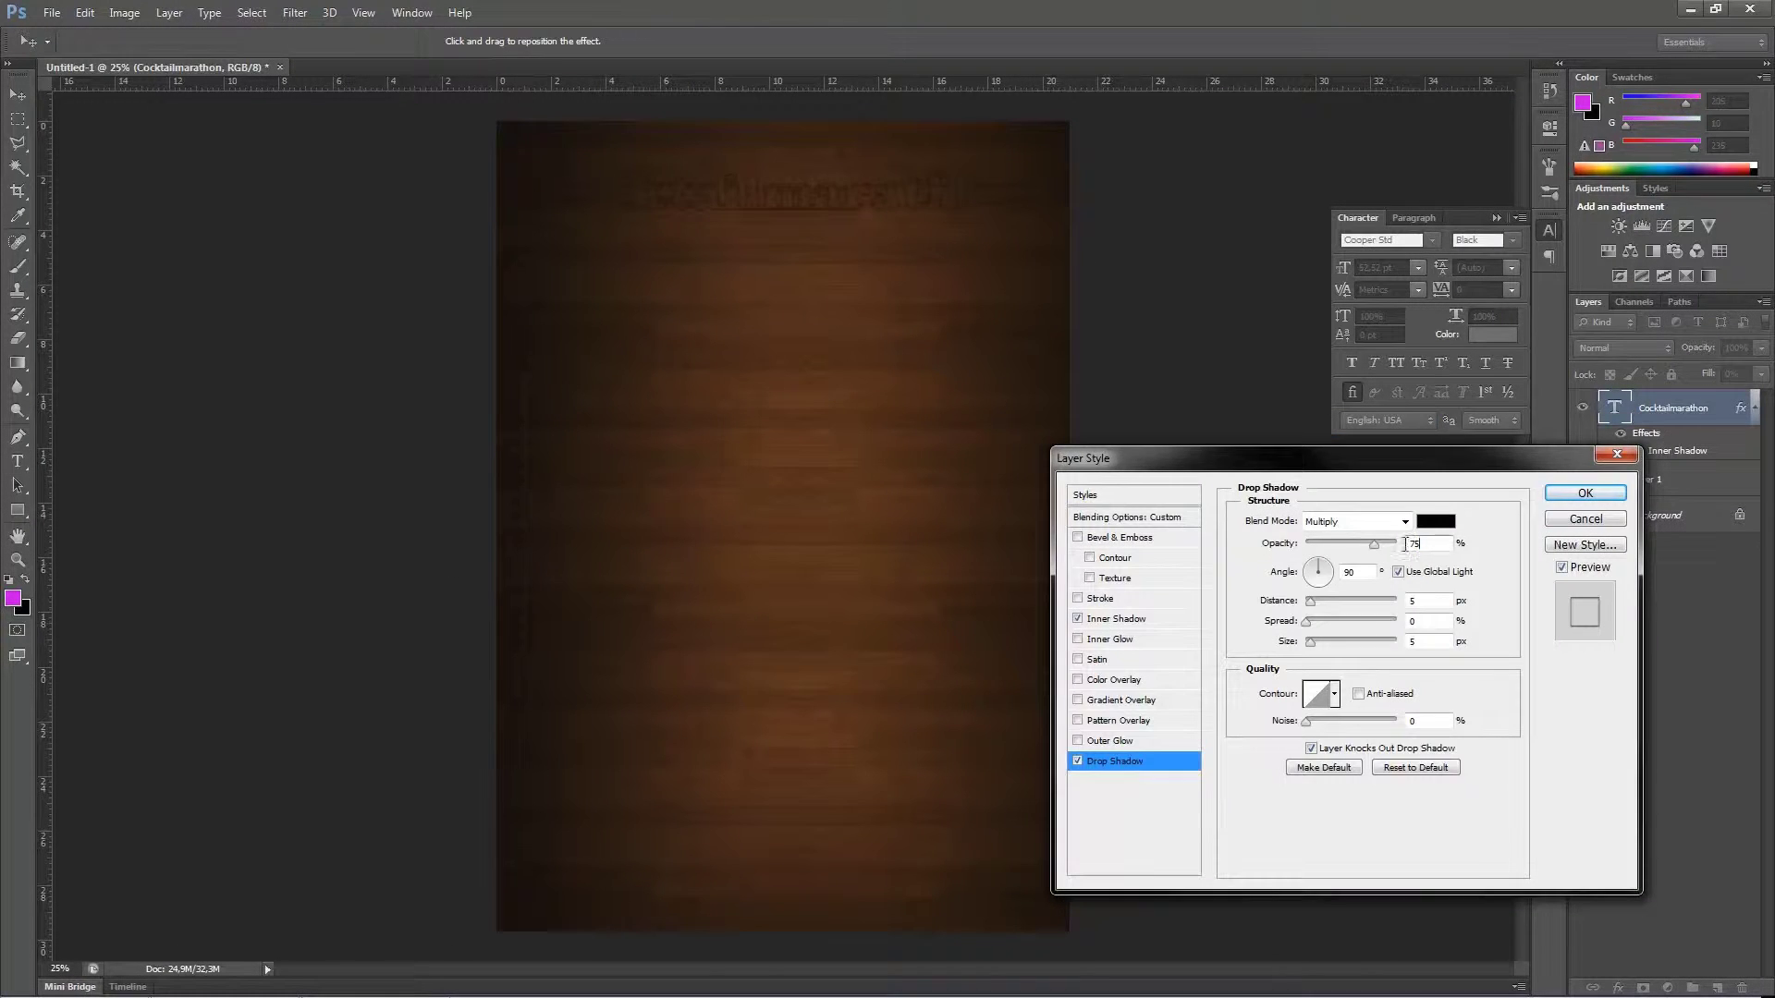
click(1584, 493)
Add Bevel & Emboss with depth 3 and shadow opacity 5%.
double_click(1673, 407)
click(1119, 537)
text(3)
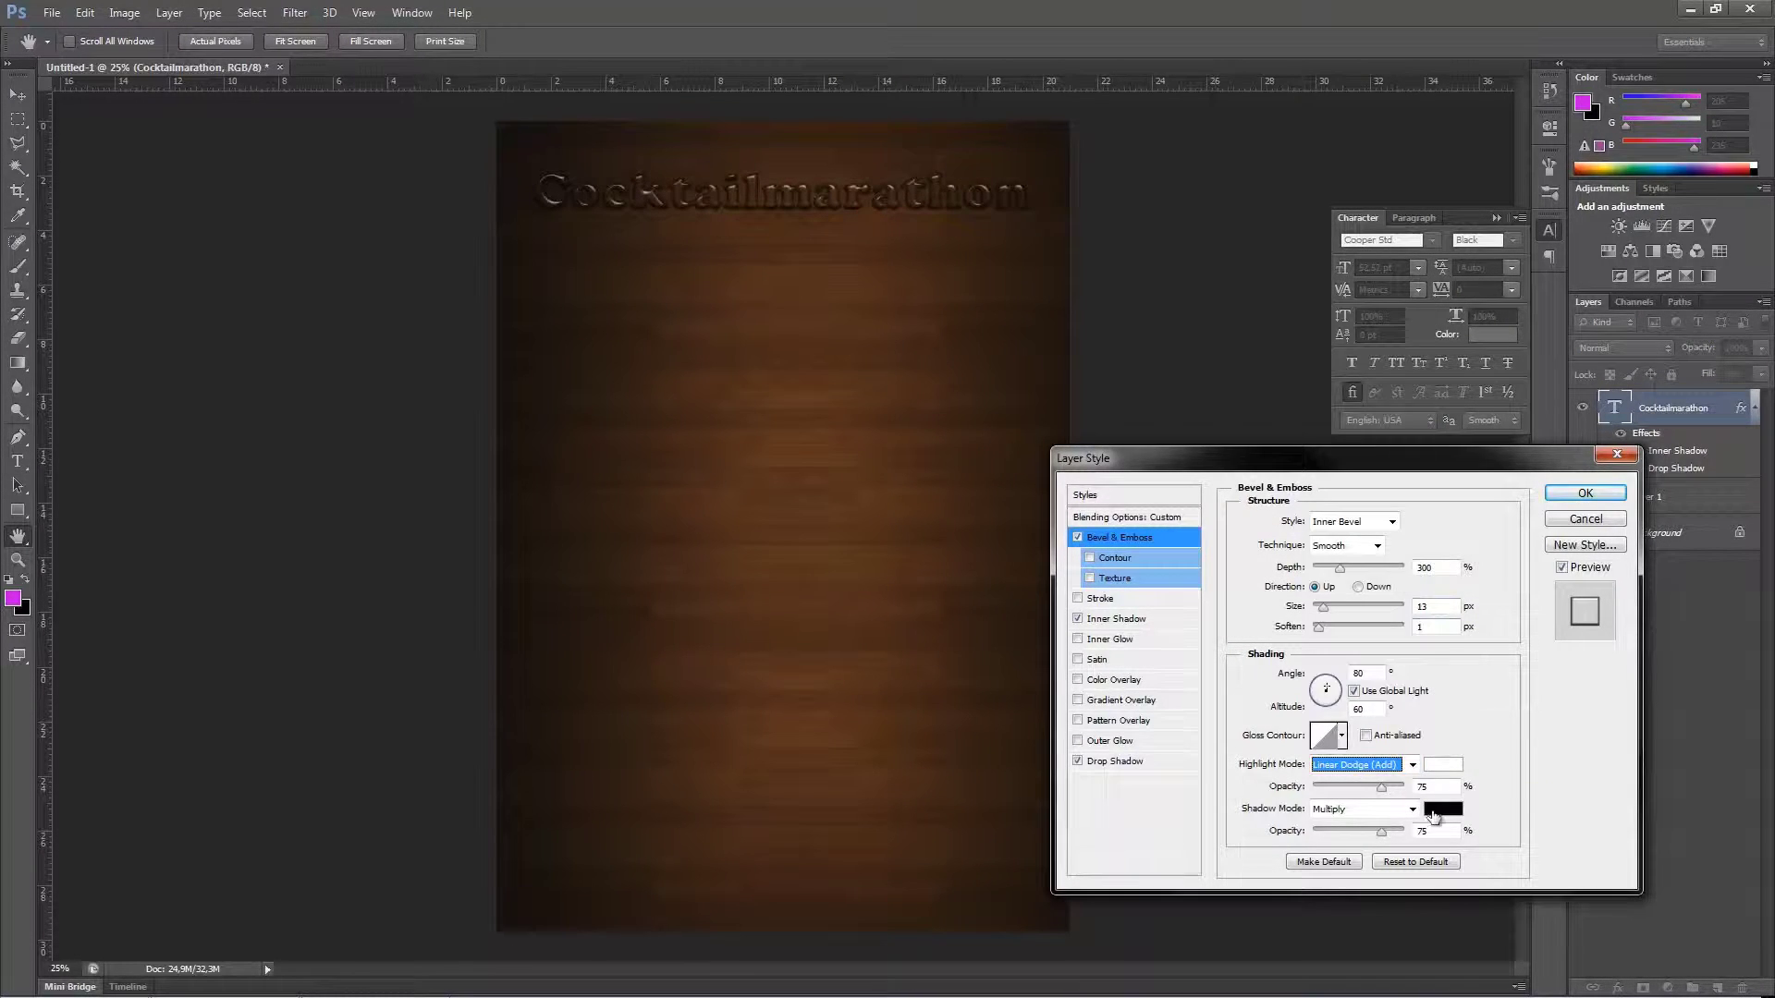
text(5)
click(738, 613)
Reshape the bevel's gloss contour into a custom wave curve.
click(1327, 735)
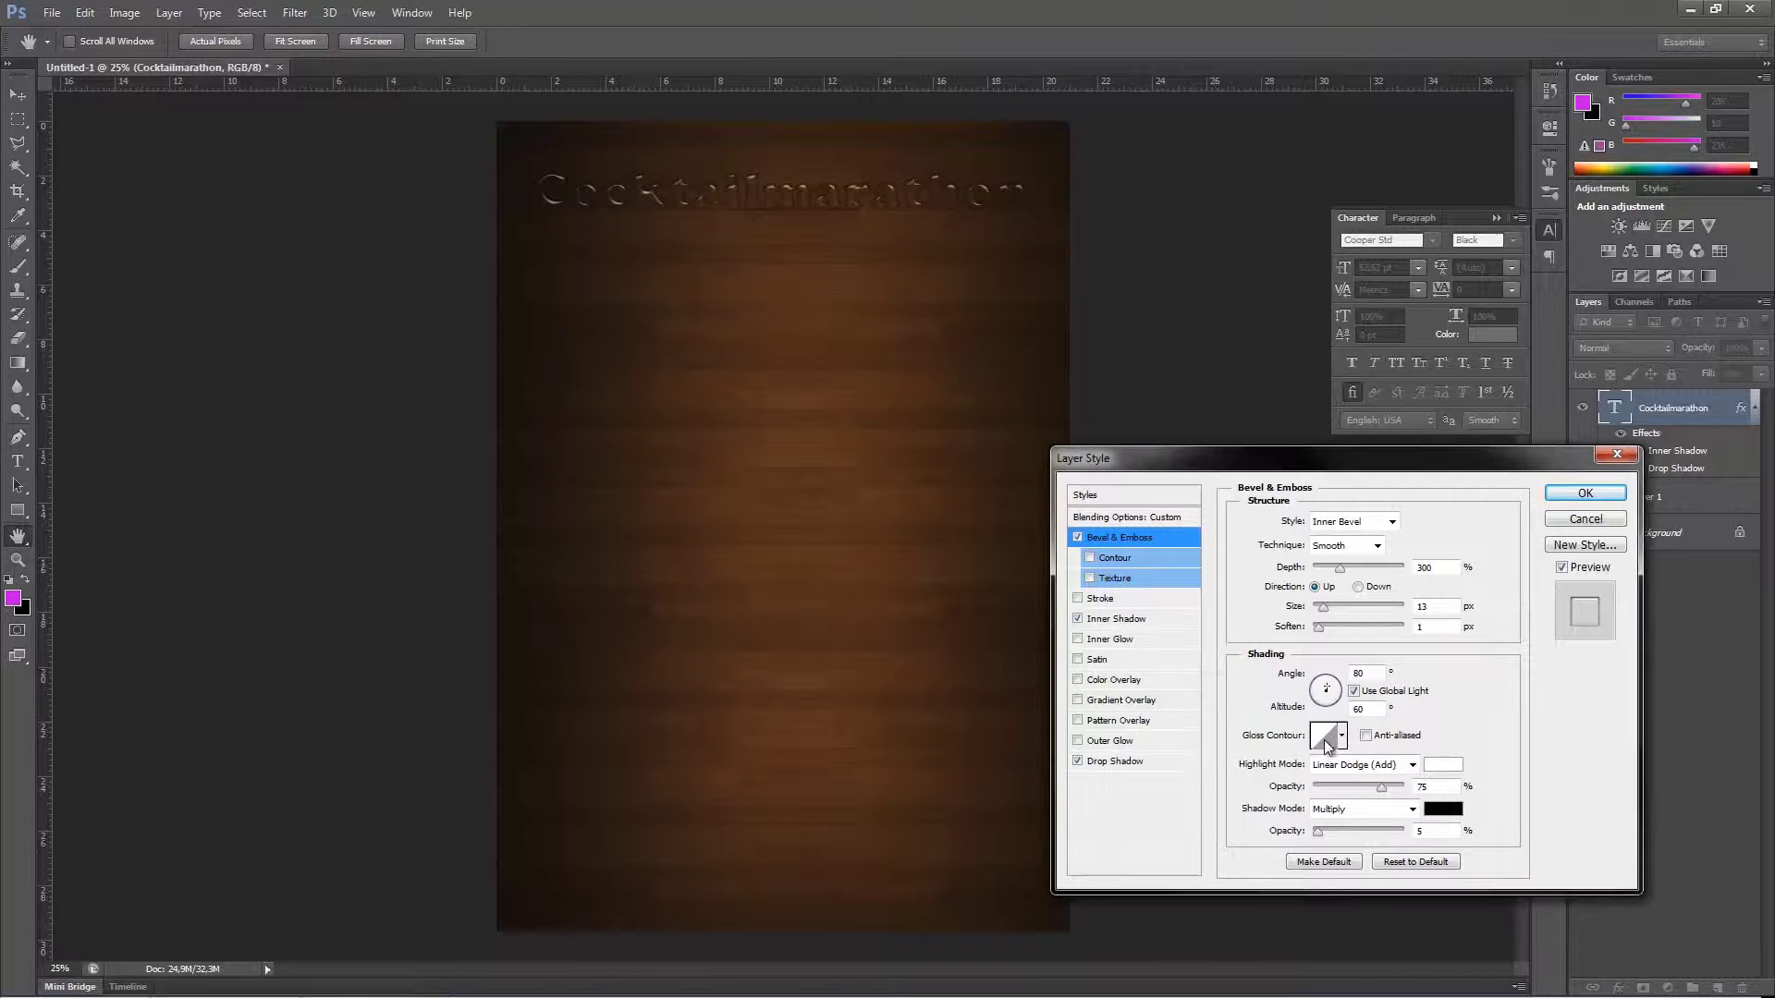
drag(640, 601, 640, 650)
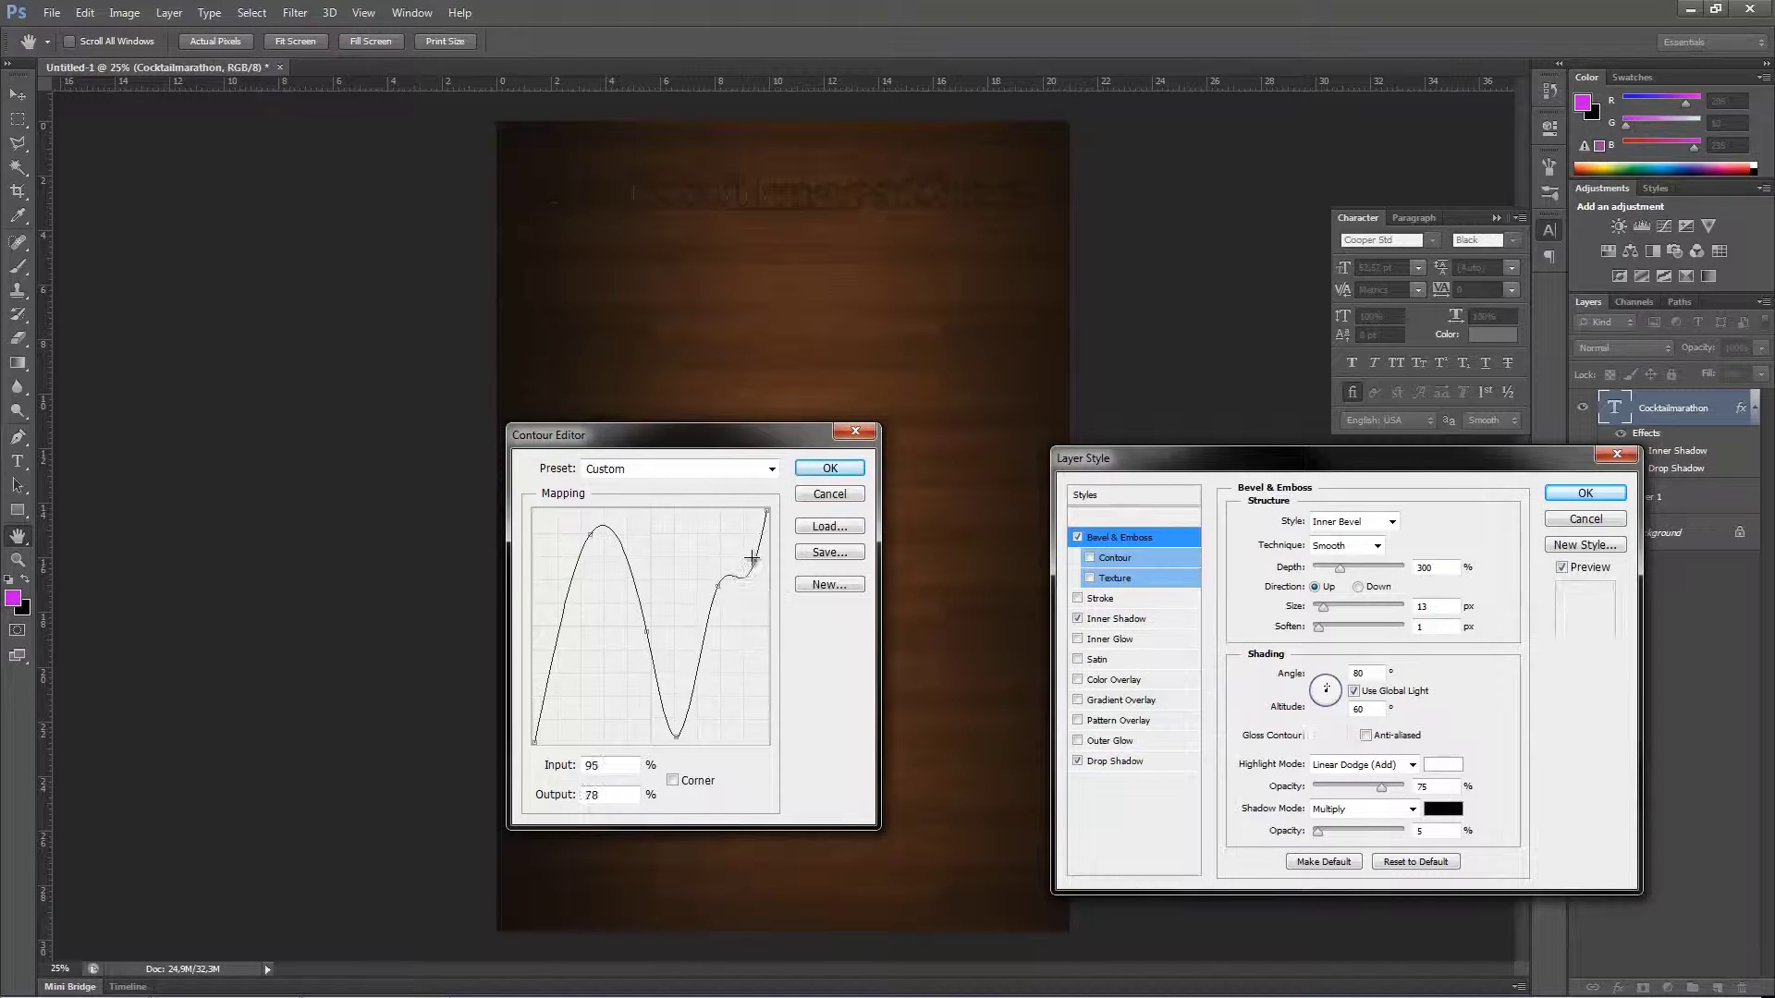
key(Up)
key(Up)
key(Right)
key(Right)
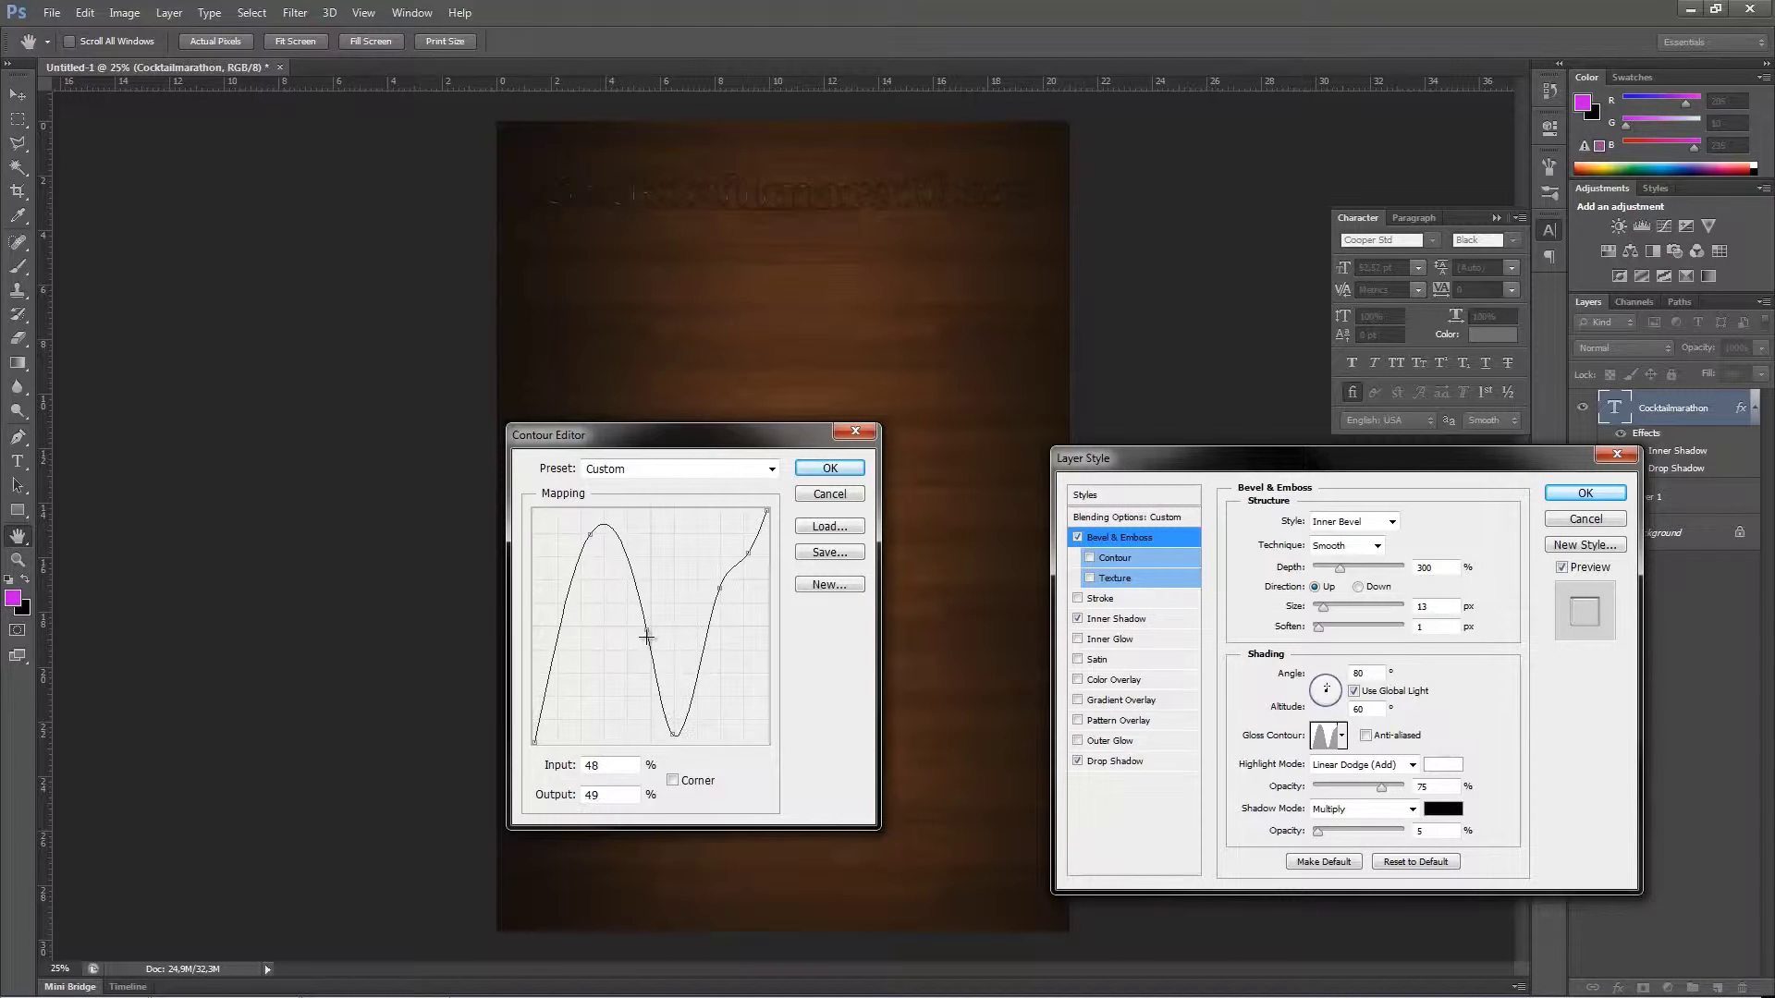
click(824, 470)
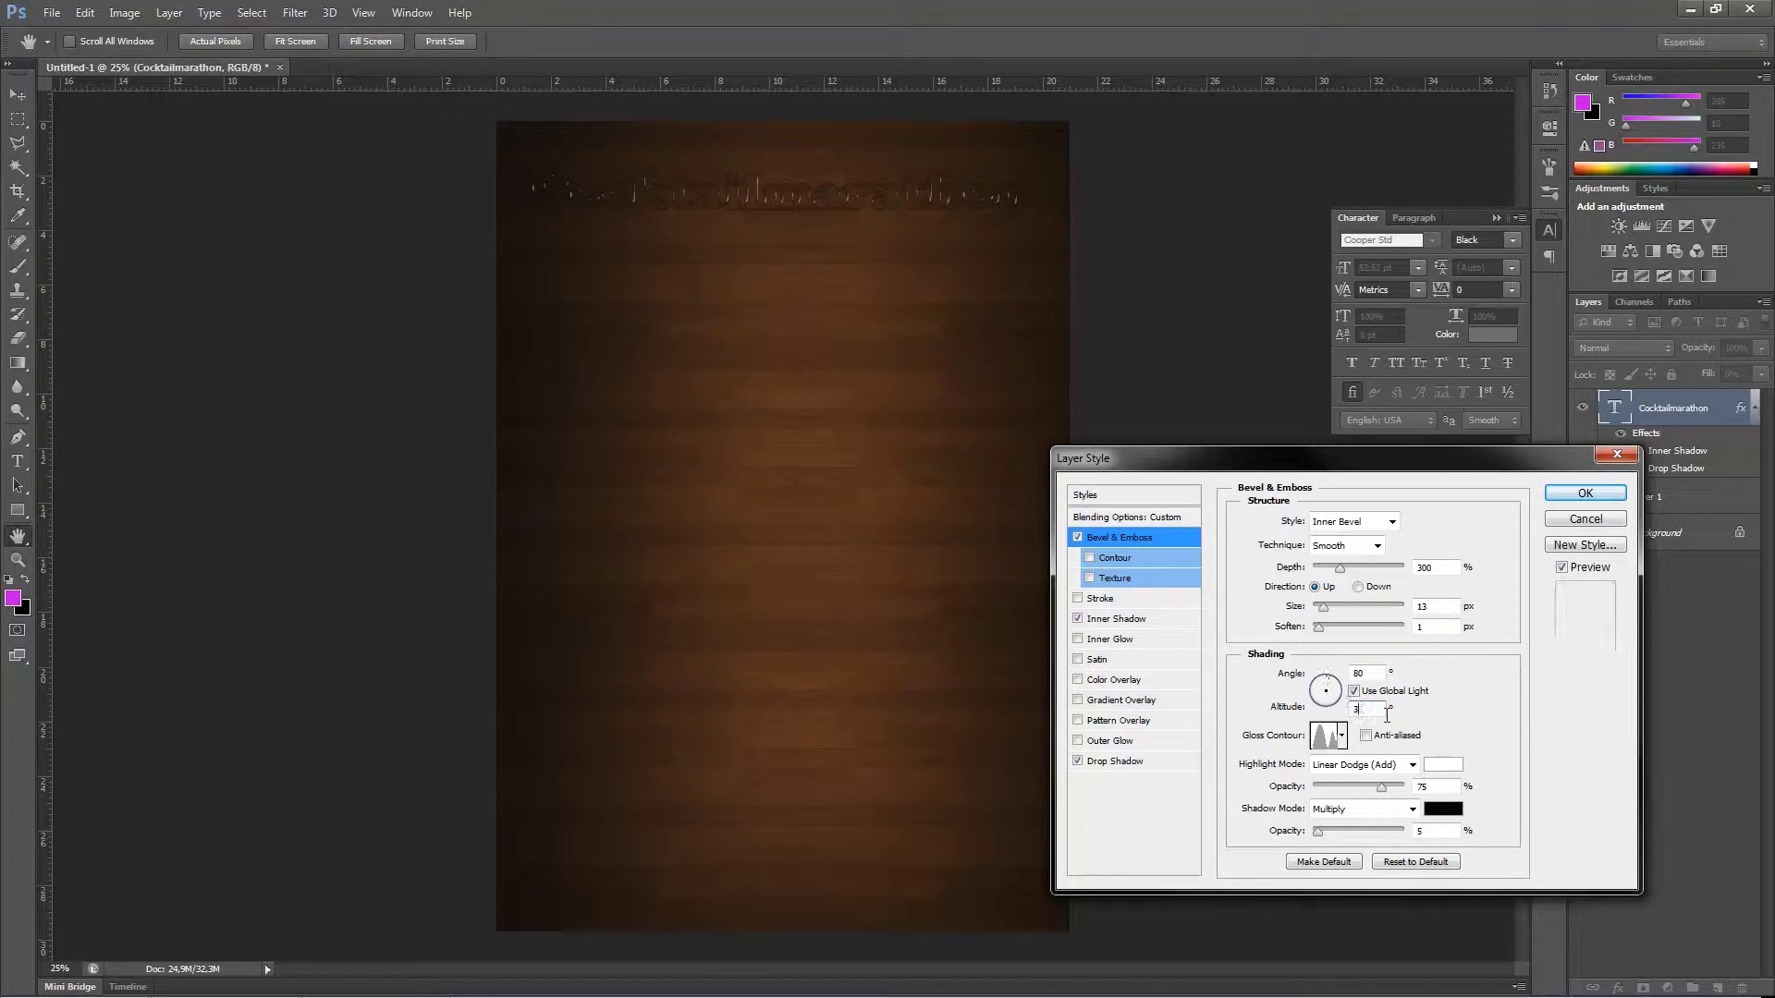
Add a Color Overlay to the title and apply all the effects.
click(1114, 679)
click(1437, 503)
click(1042, 645)
key(Return)
Save the title's effects as a new style named 'Liquid Effect 1'.
double_click(1673, 407)
click(1585, 544)
key(Return)
key(Return)
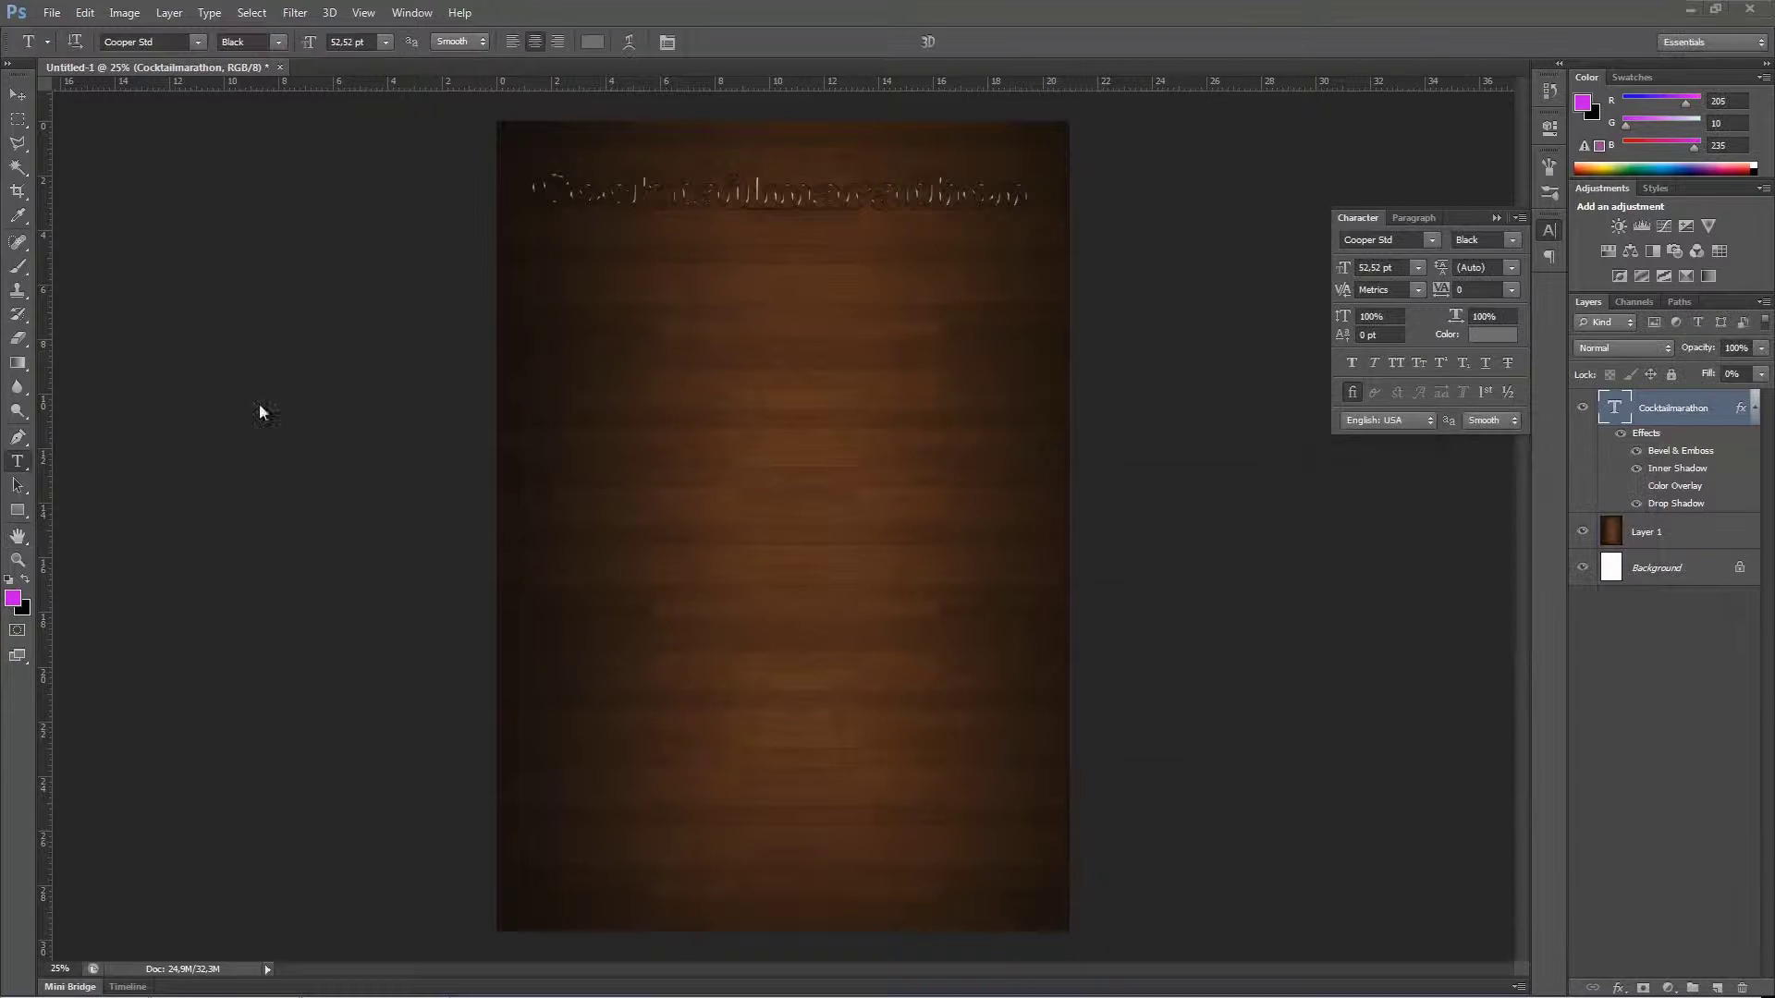
Enlarge the title to 111.1 pt on two lines and add a vertical guide beside it.
key(ctrl+a)
drag(989, 413, 1077, 462)
key(ctrl+Return)
double_click(781, 206)
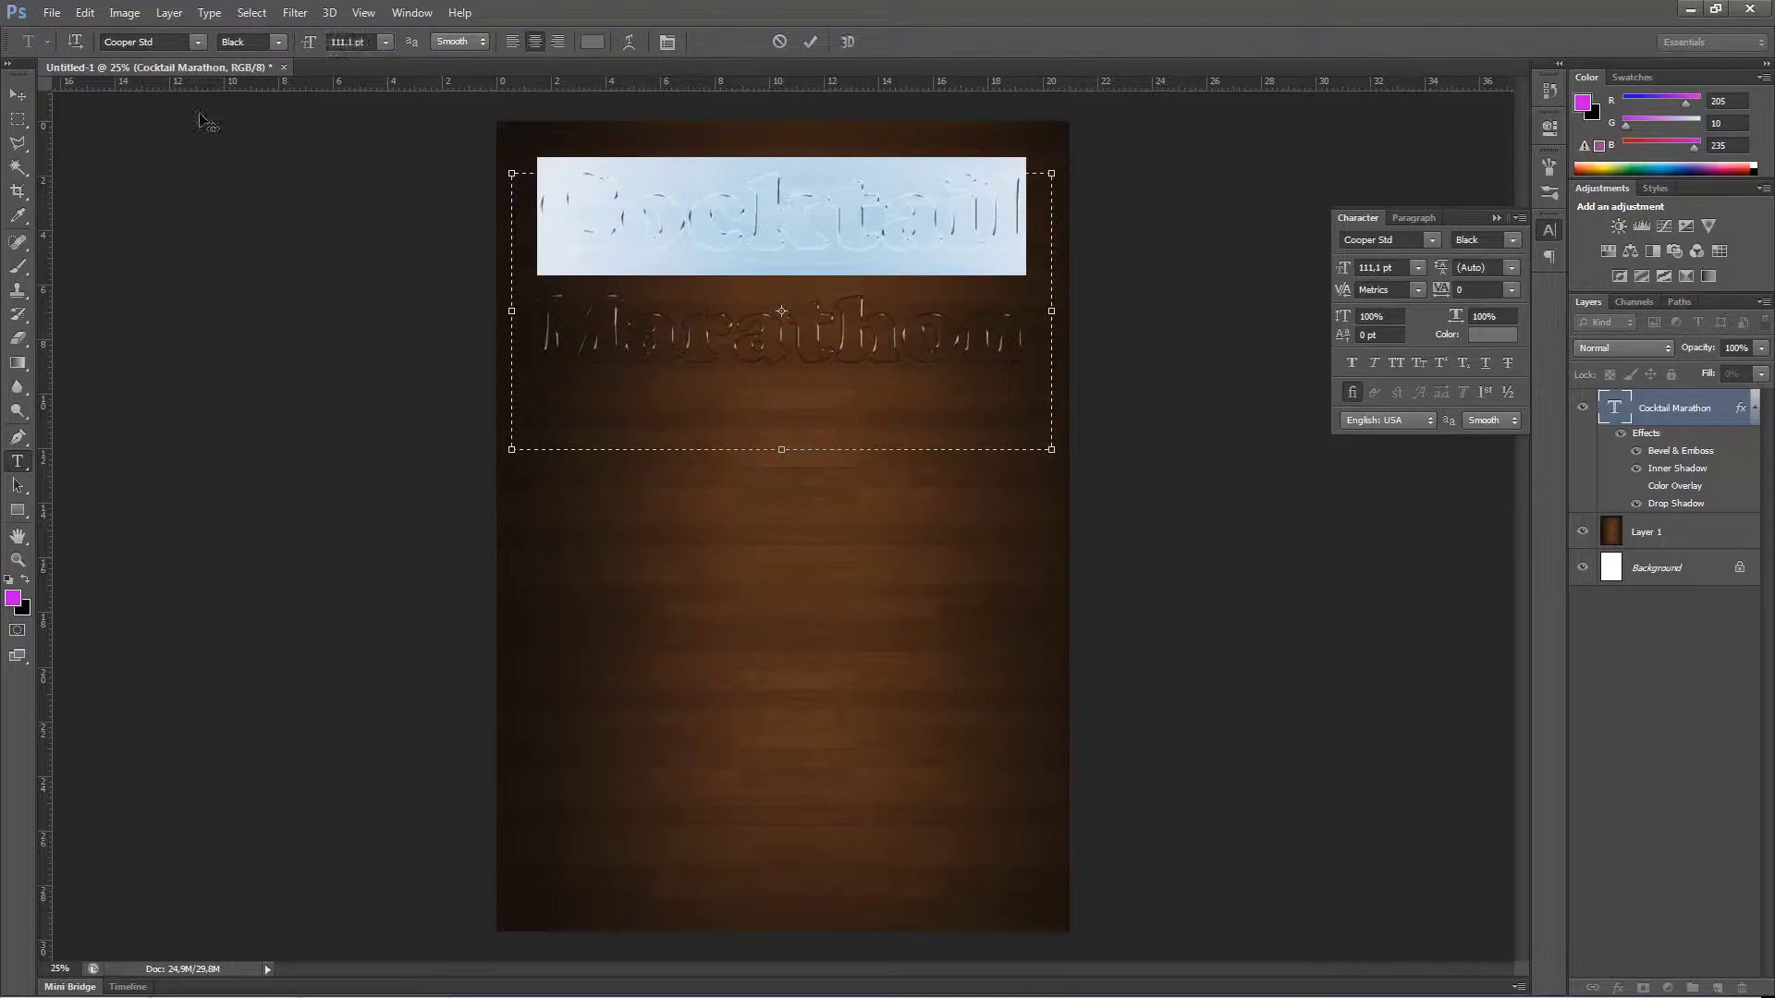
key(ctrl+Return)
drag(41, 358, 535, 357)
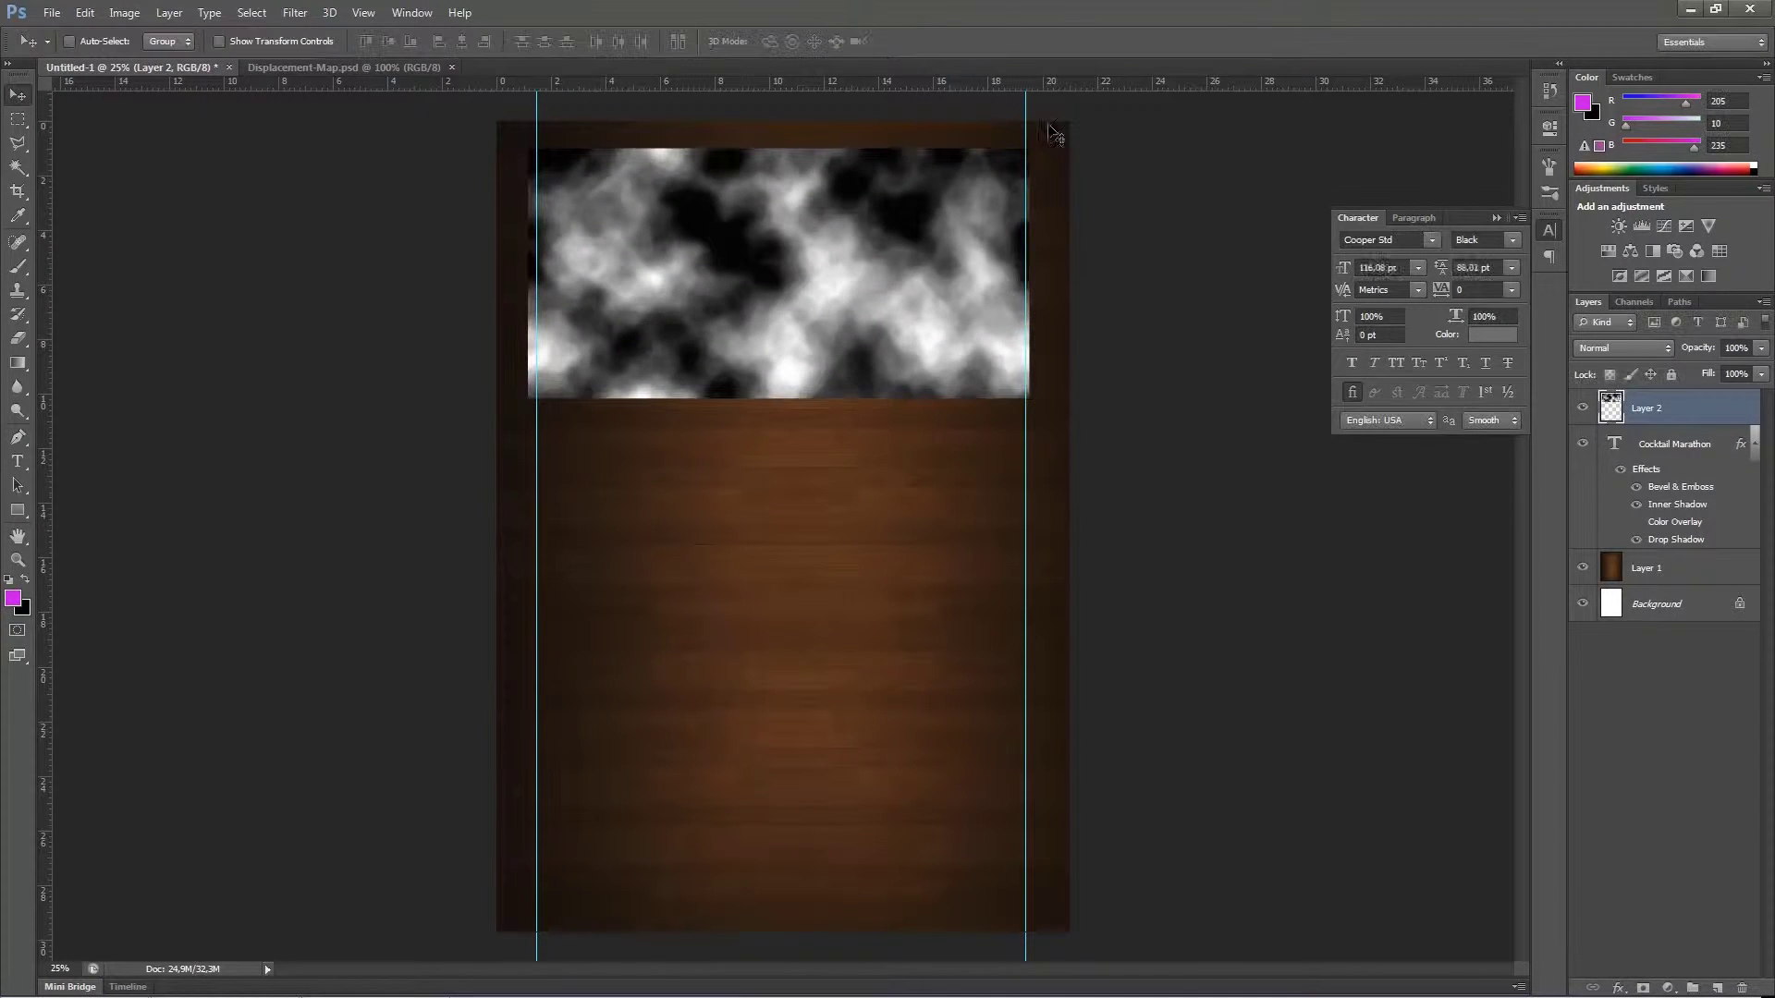
Hide the original title, distort the copy with Displace, and create a blank 'CB Displacement Map' document.
click(1586, 577)
click(295, 12)
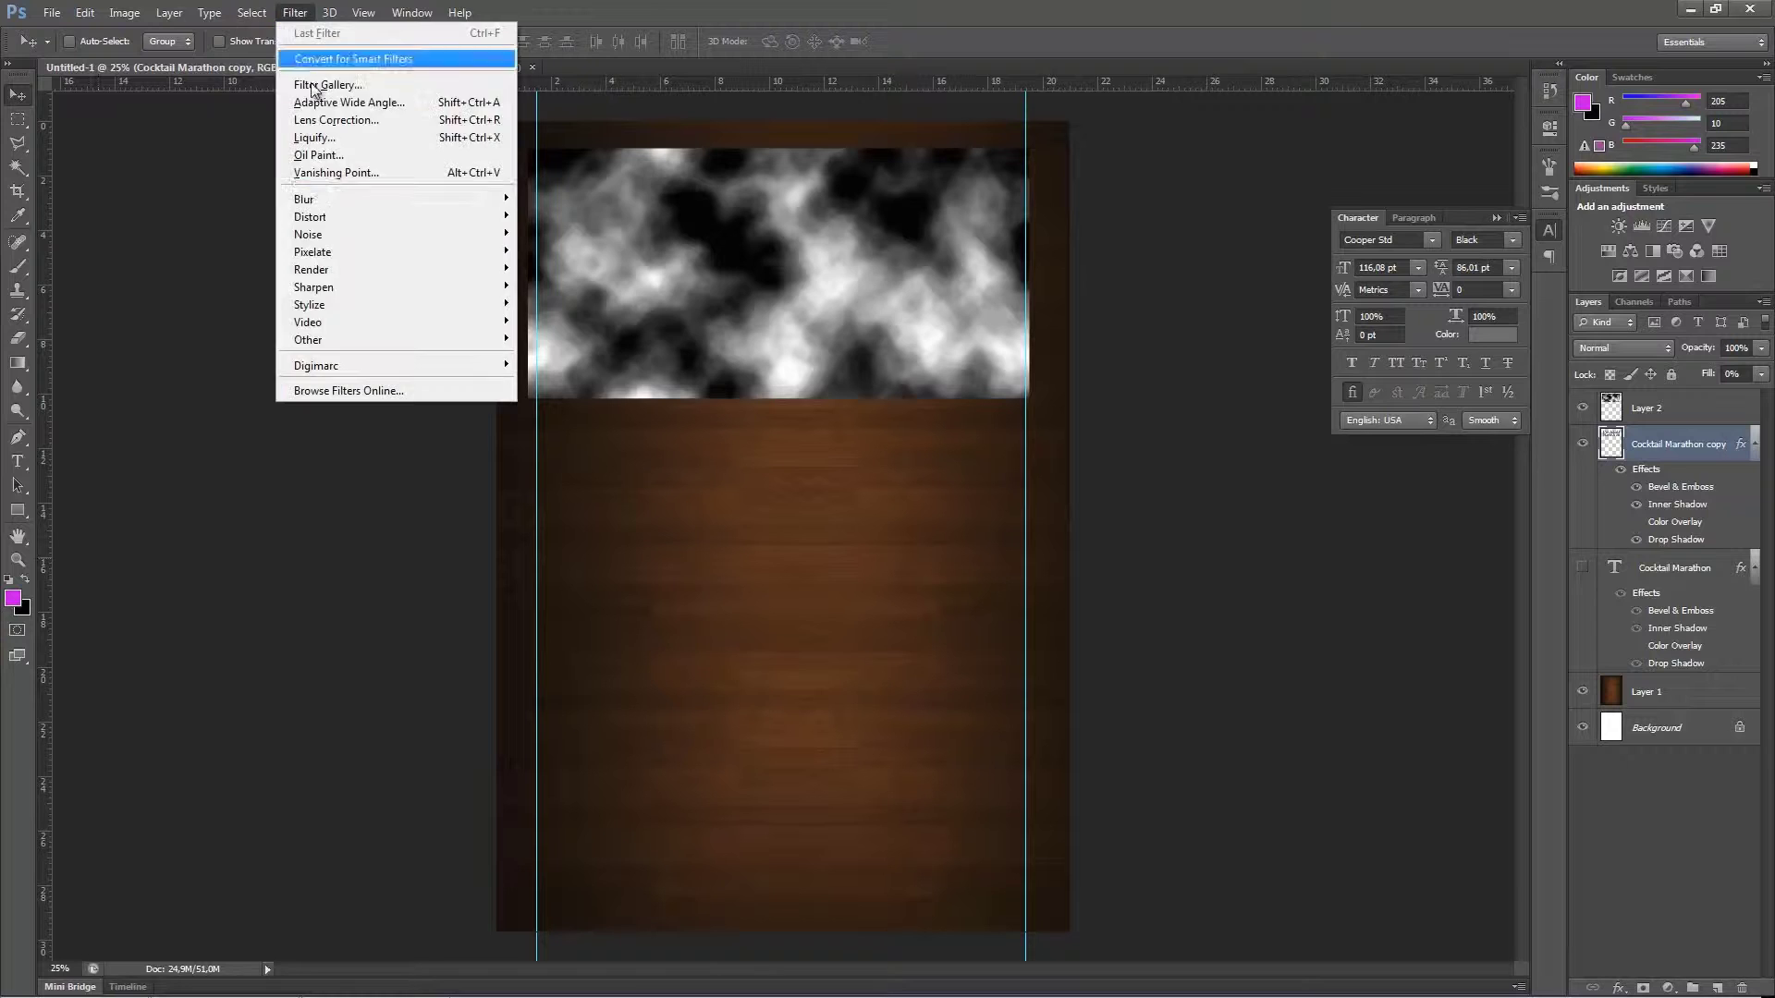
click(595, 258)
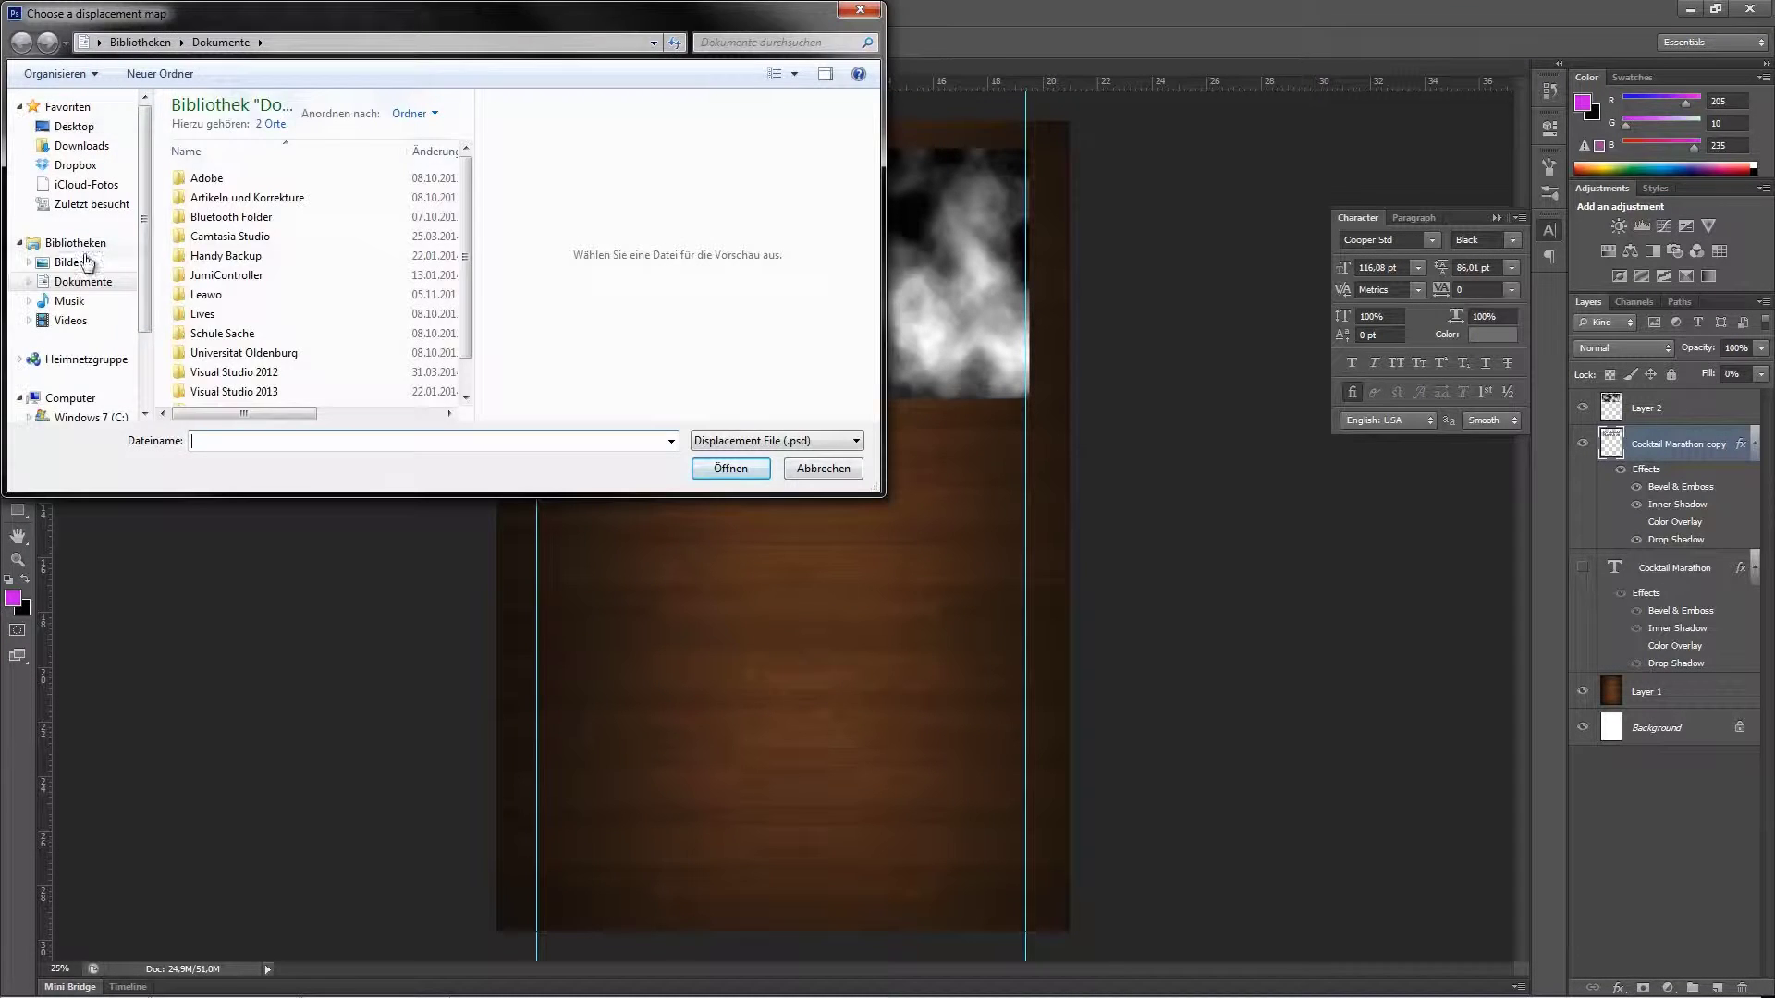
scroll(464, 146, down, 3)
double_click(218, 159)
click(1582, 408)
key(ctrl+n)
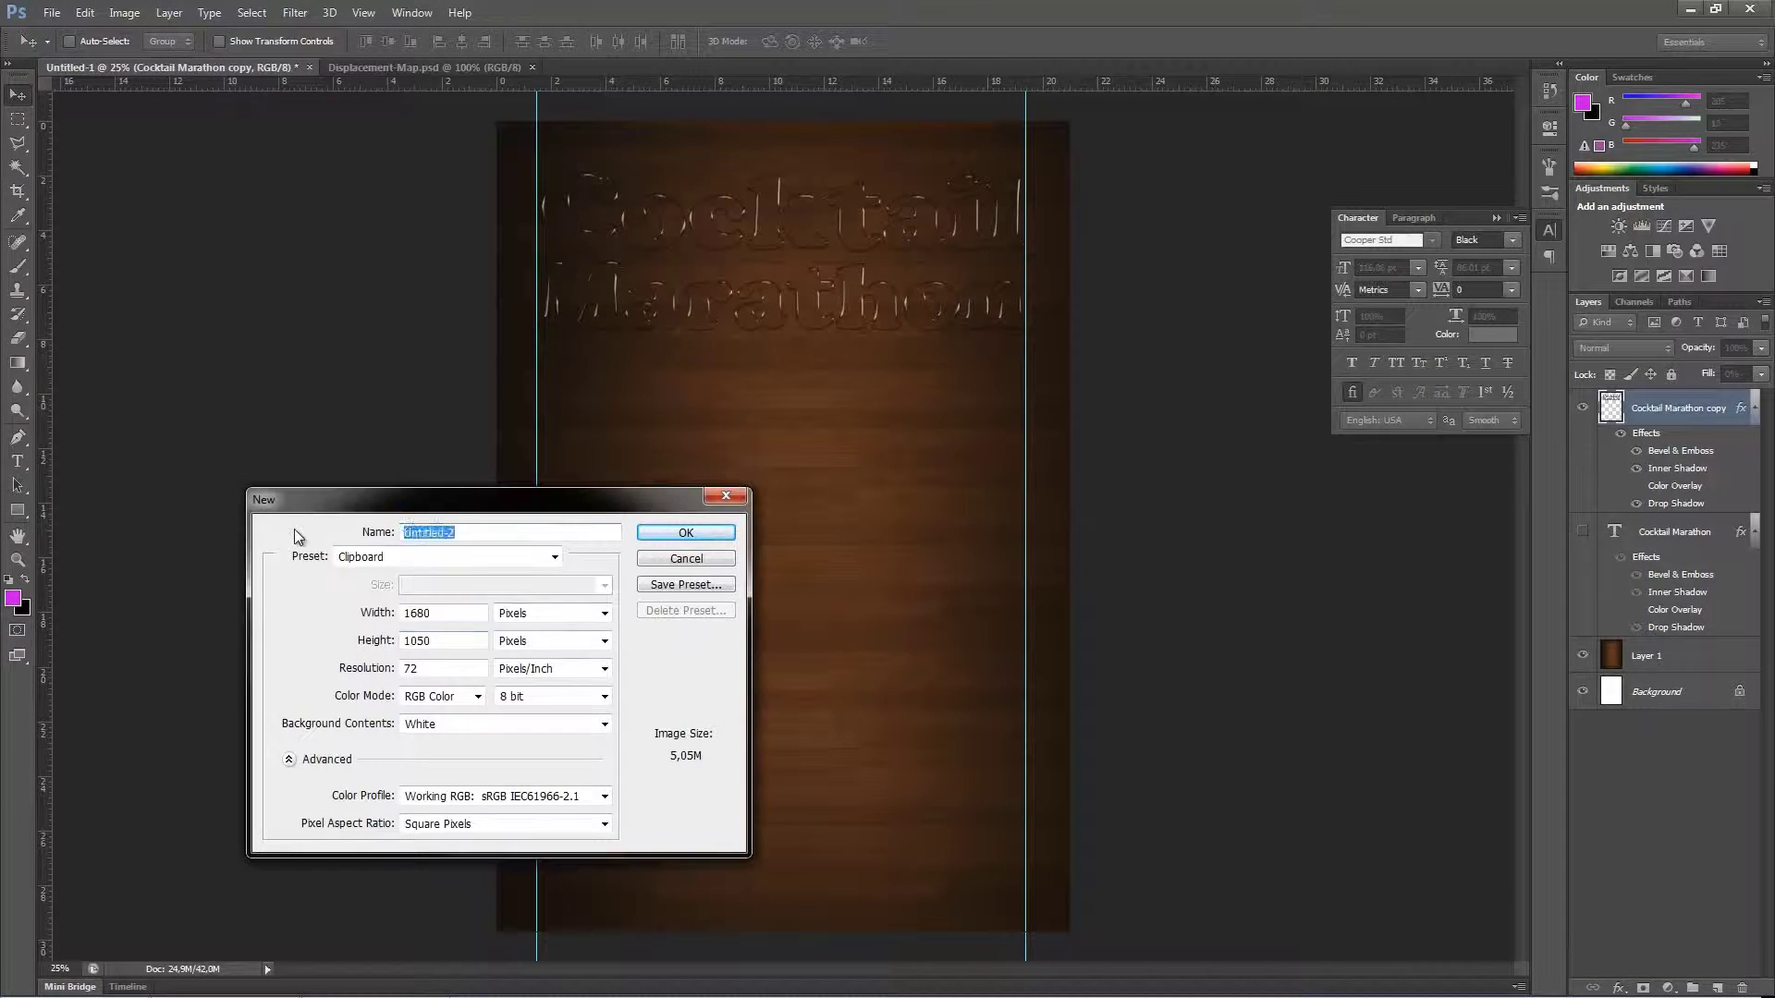
key(Return)
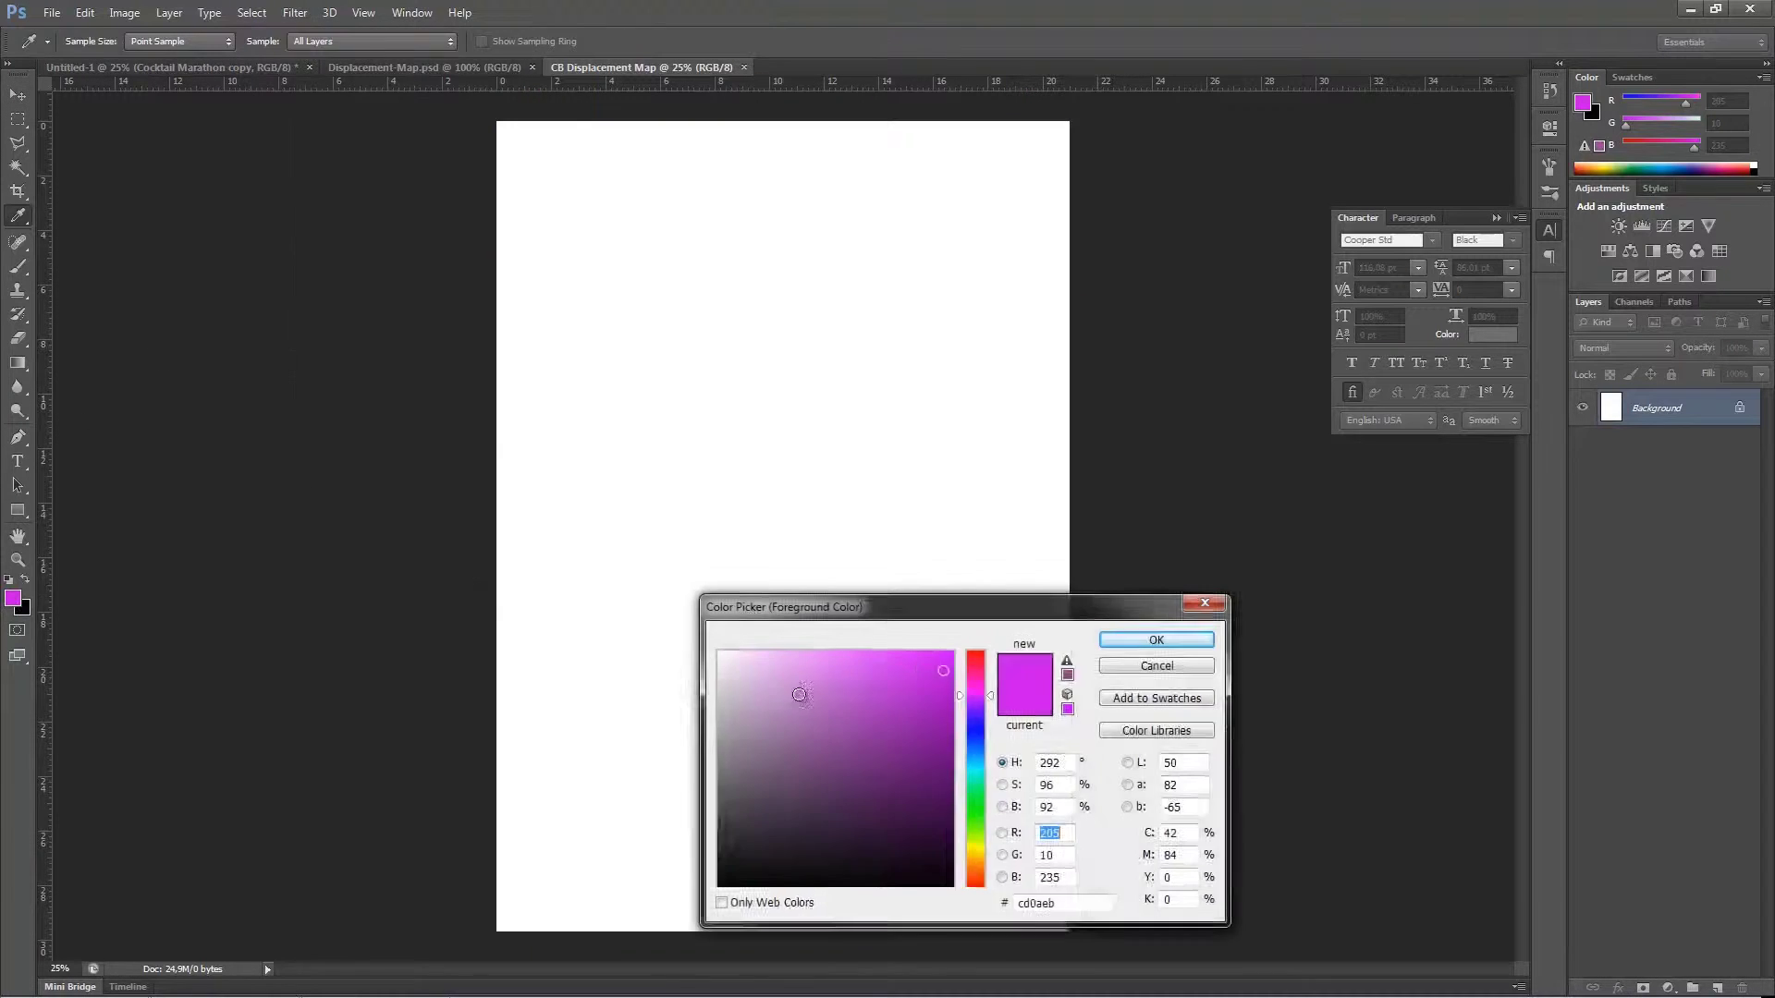
Reset colours to black and white and fill the canvas with Render Clouds.
click(295, 12)
click(555, 269)
key(b)
click(92, 40)
key(x)
Paint large soft dark patches over the clouds with the brush.
drag(629, 203, 591, 342)
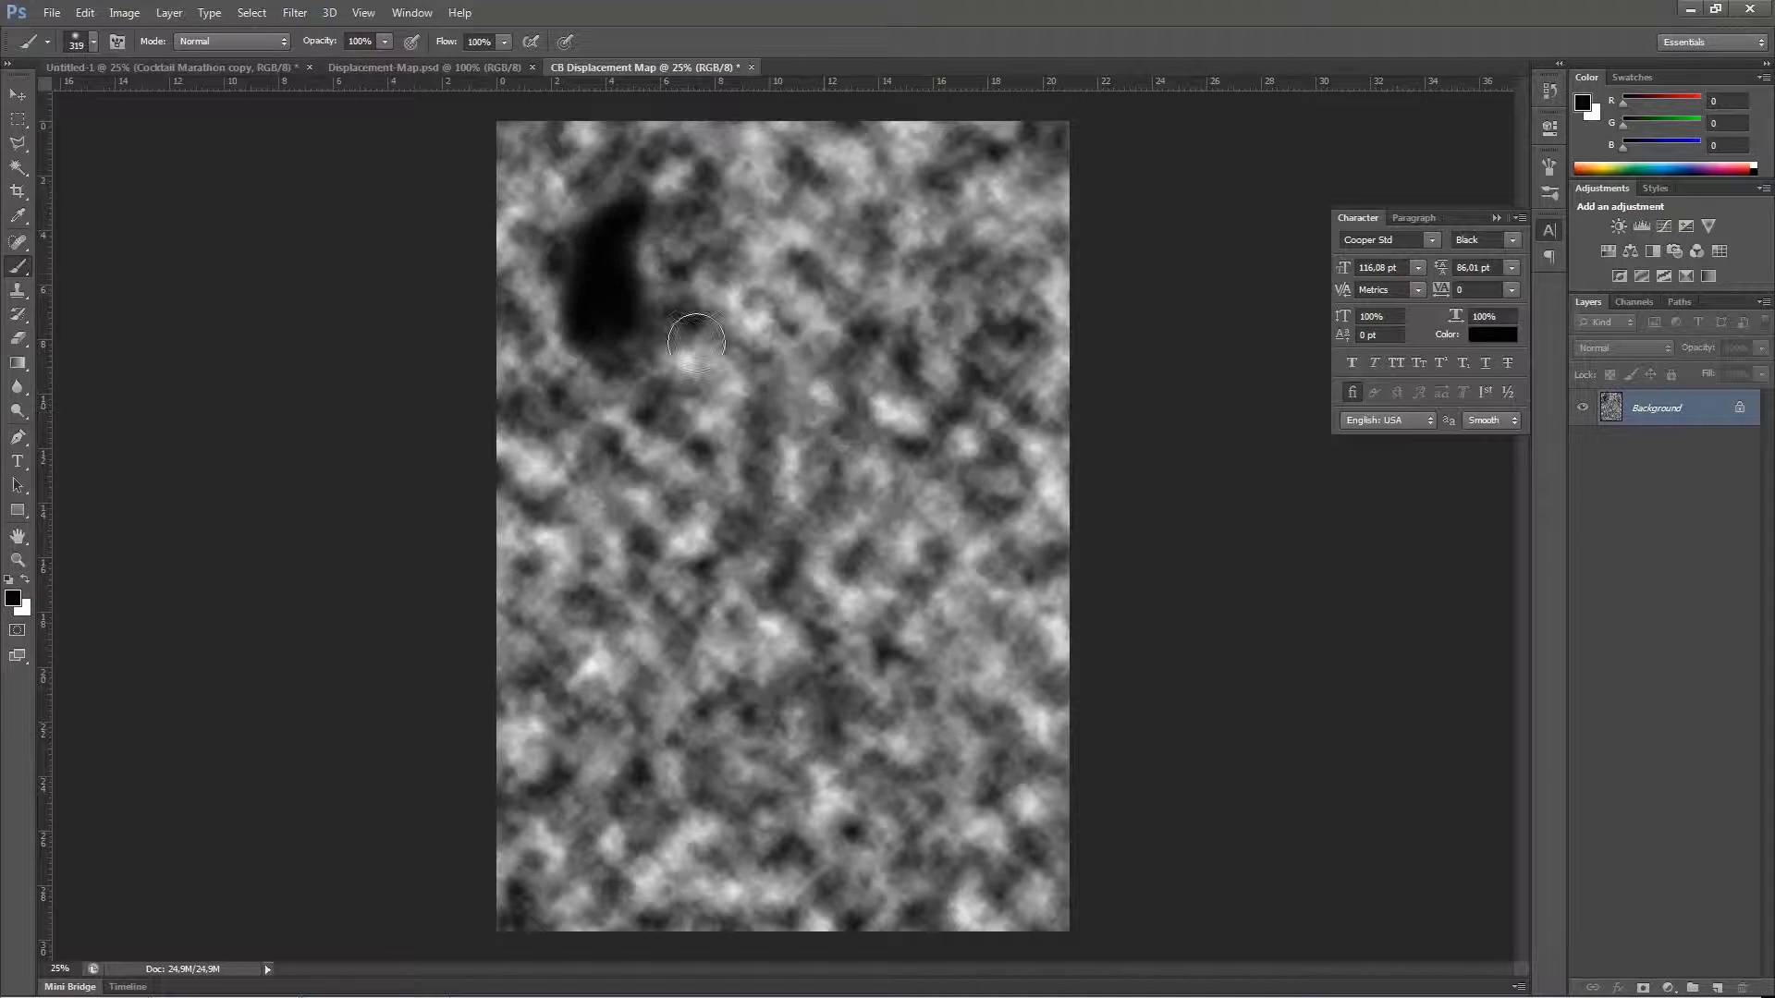
drag(768, 277, 672, 499)
click(92, 41)
drag(591, 730, 831, 758)
Burn the upper and central clouds darker, using 30% exposure for the top.
right_click(18, 412)
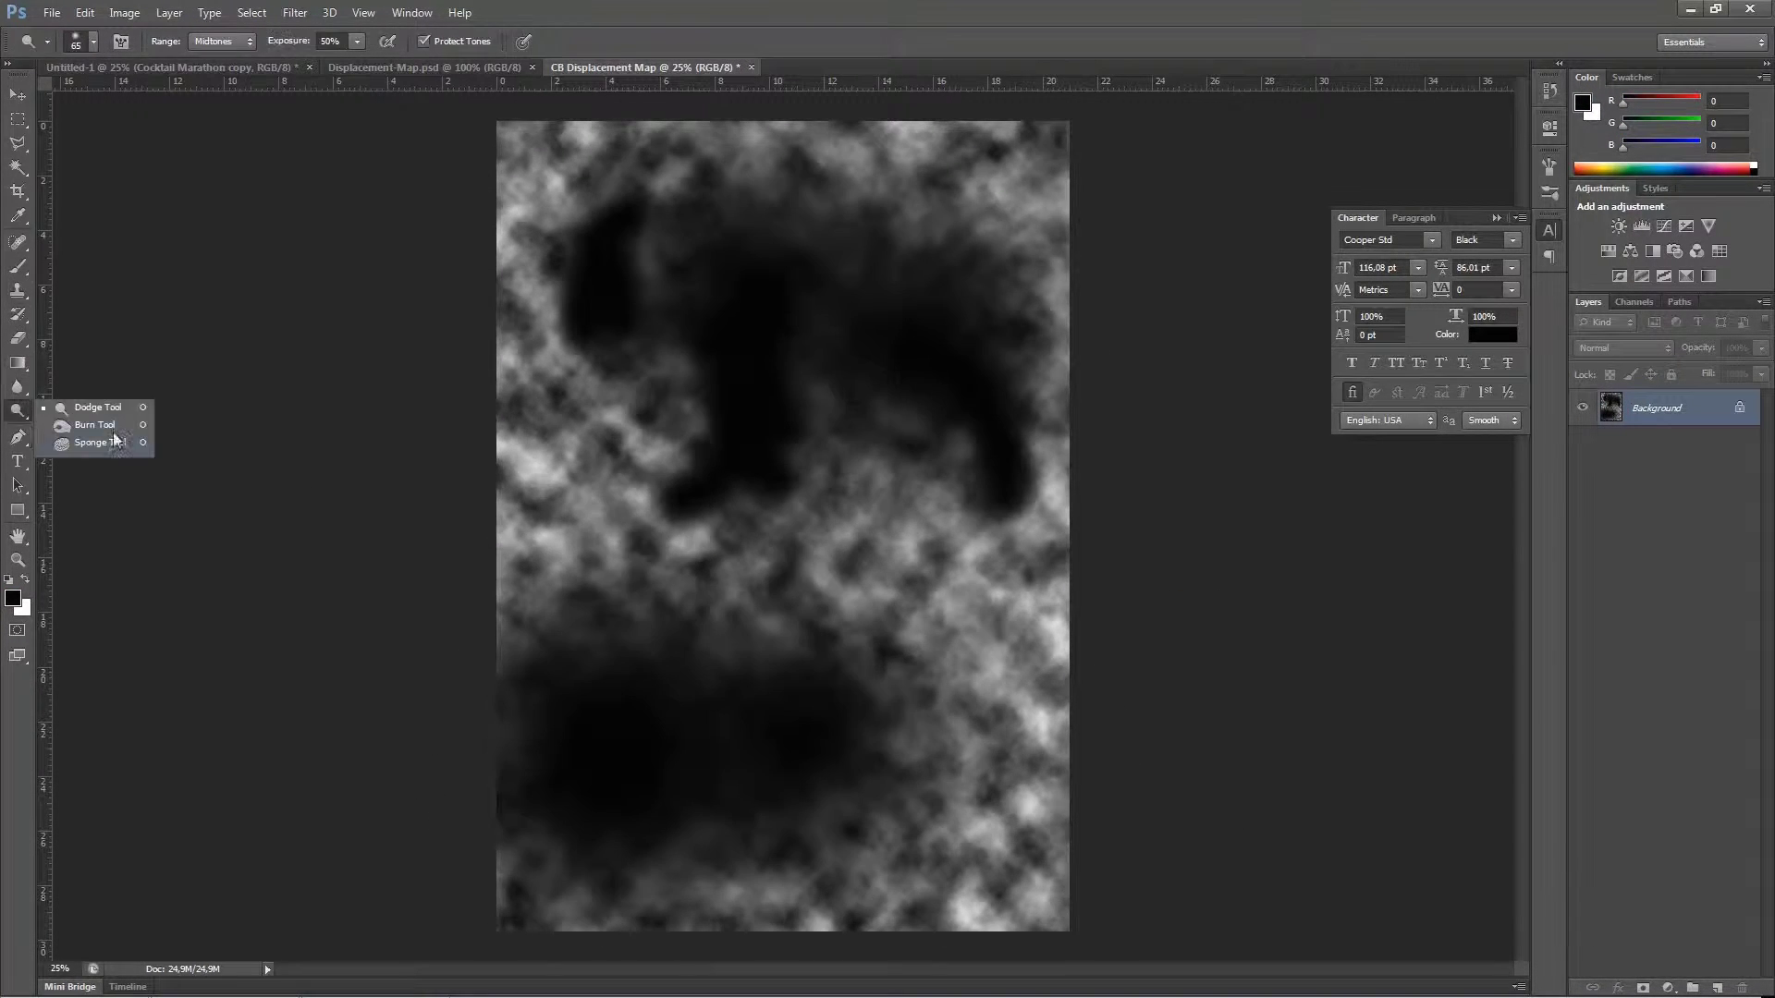
click(74, 411)
drag(703, 370, 684, 227)
drag(704, 330, 753, 317)
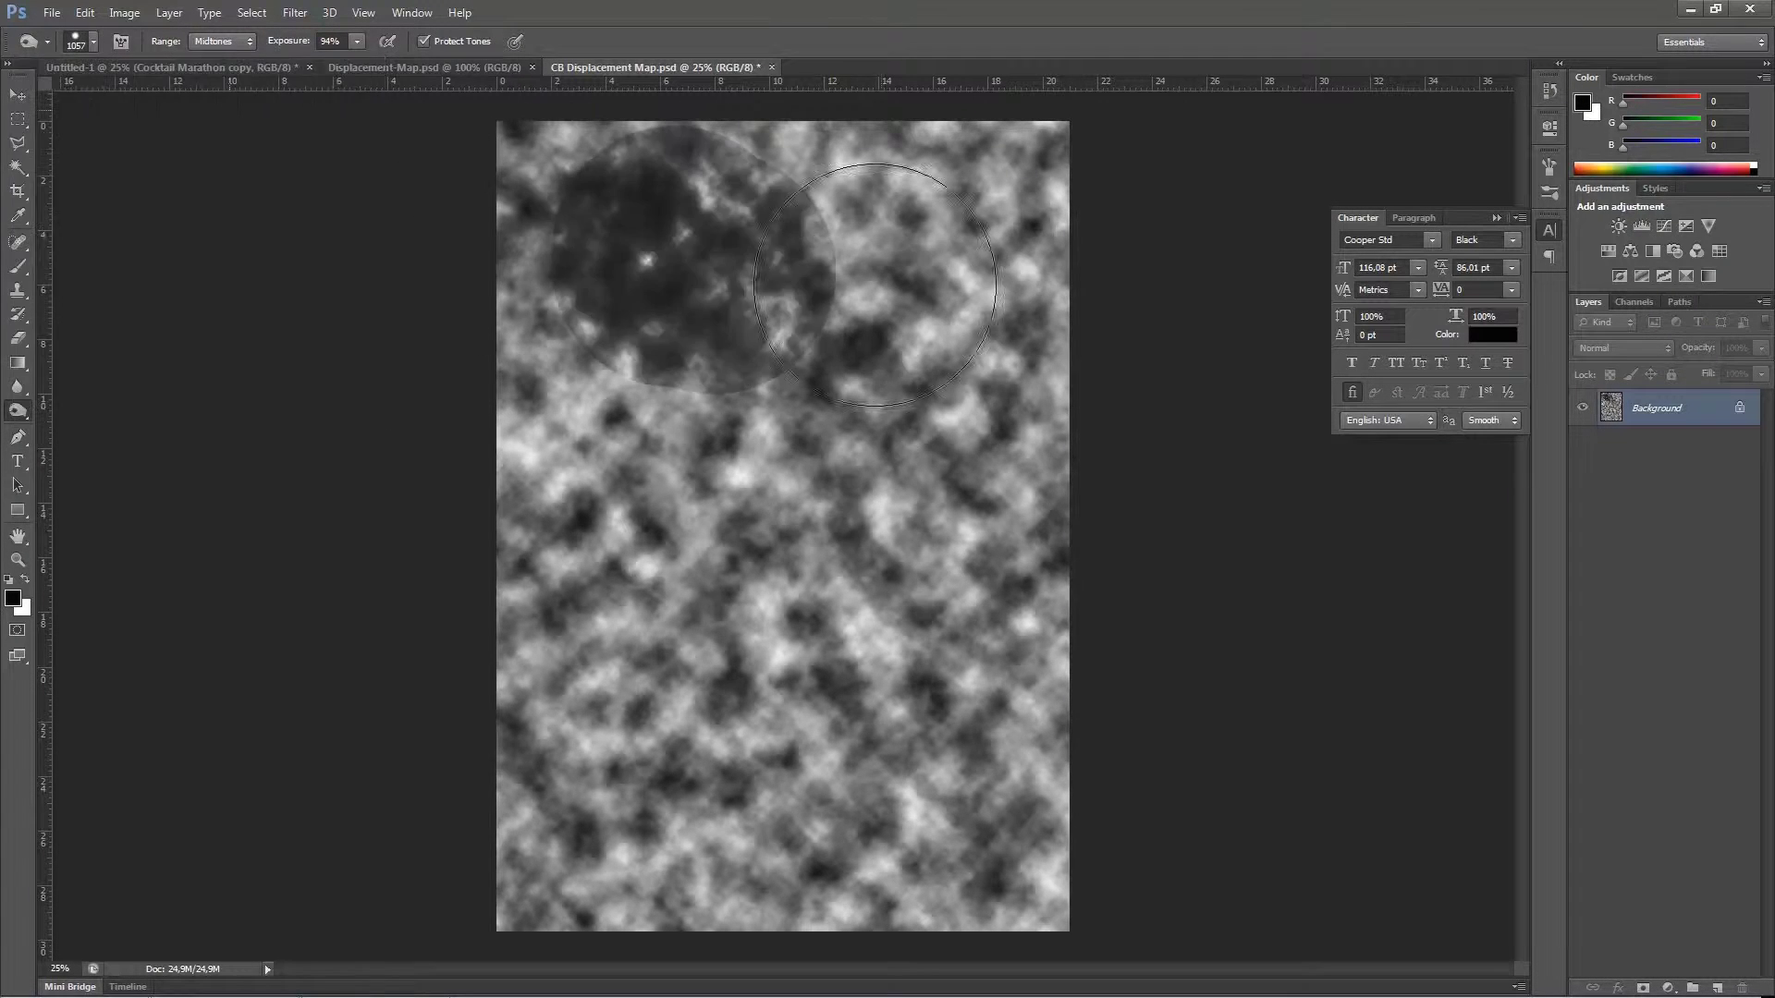
mouse_move(1149, 317)
mouse_down()
mouse_move(753, 258)
mouse_move(690, 218)
mouse_move(574, 198)
mouse_move(205, 163)
mouse_up()
click(83, 40)
key(3)
mouse_move(924, 231)
mouse_down()
mouse_move(913, 317)
mouse_move(638, 148)
mouse_up()
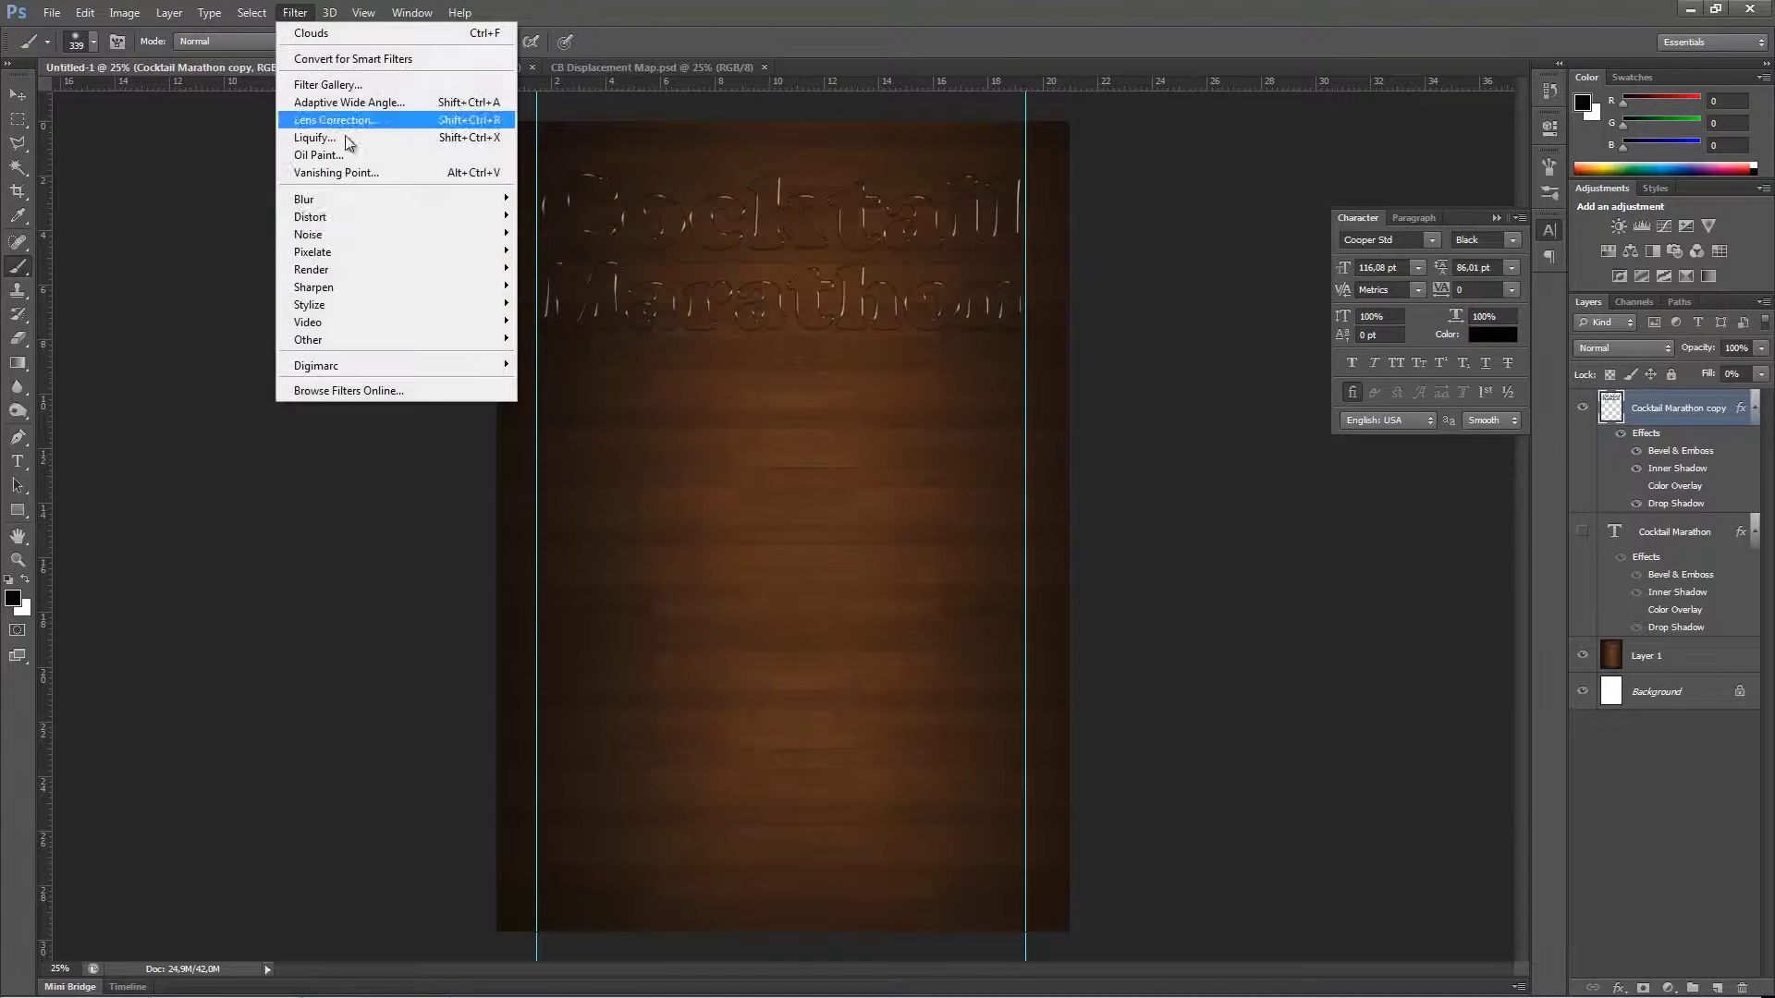
Nudge the selected wood contents under the title down slightly.
key(t)
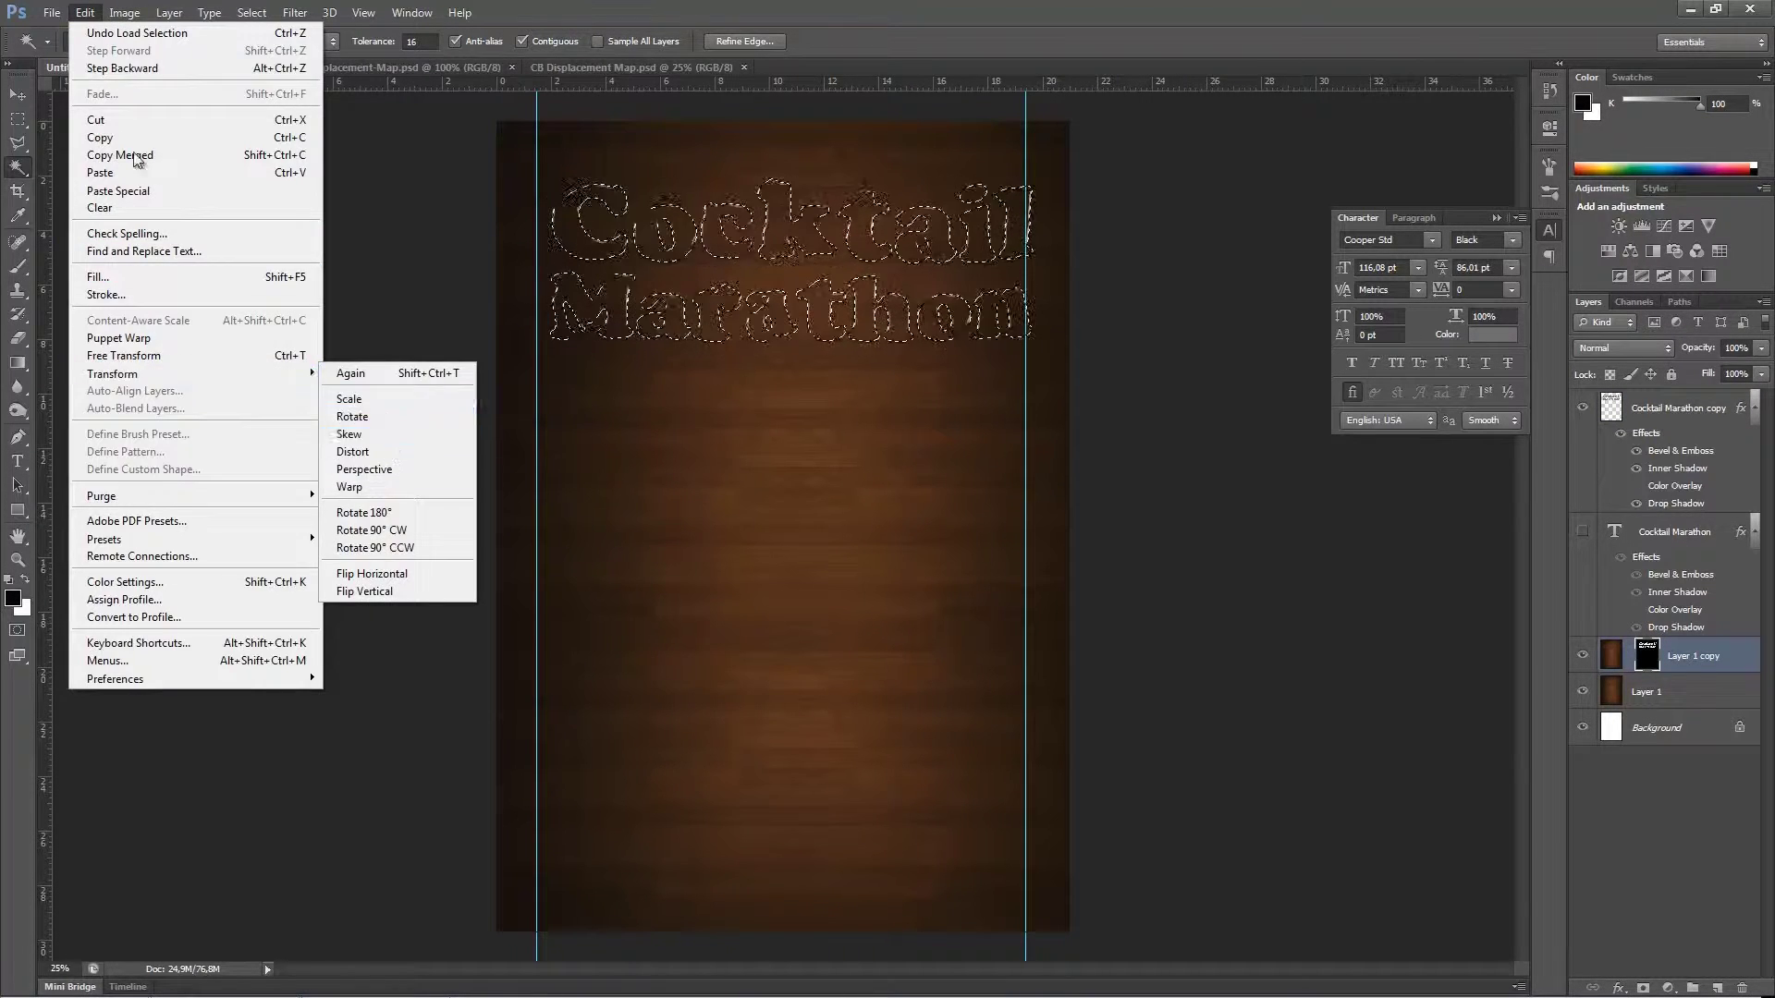
key(v)
drag(786, 286, 787, 292)
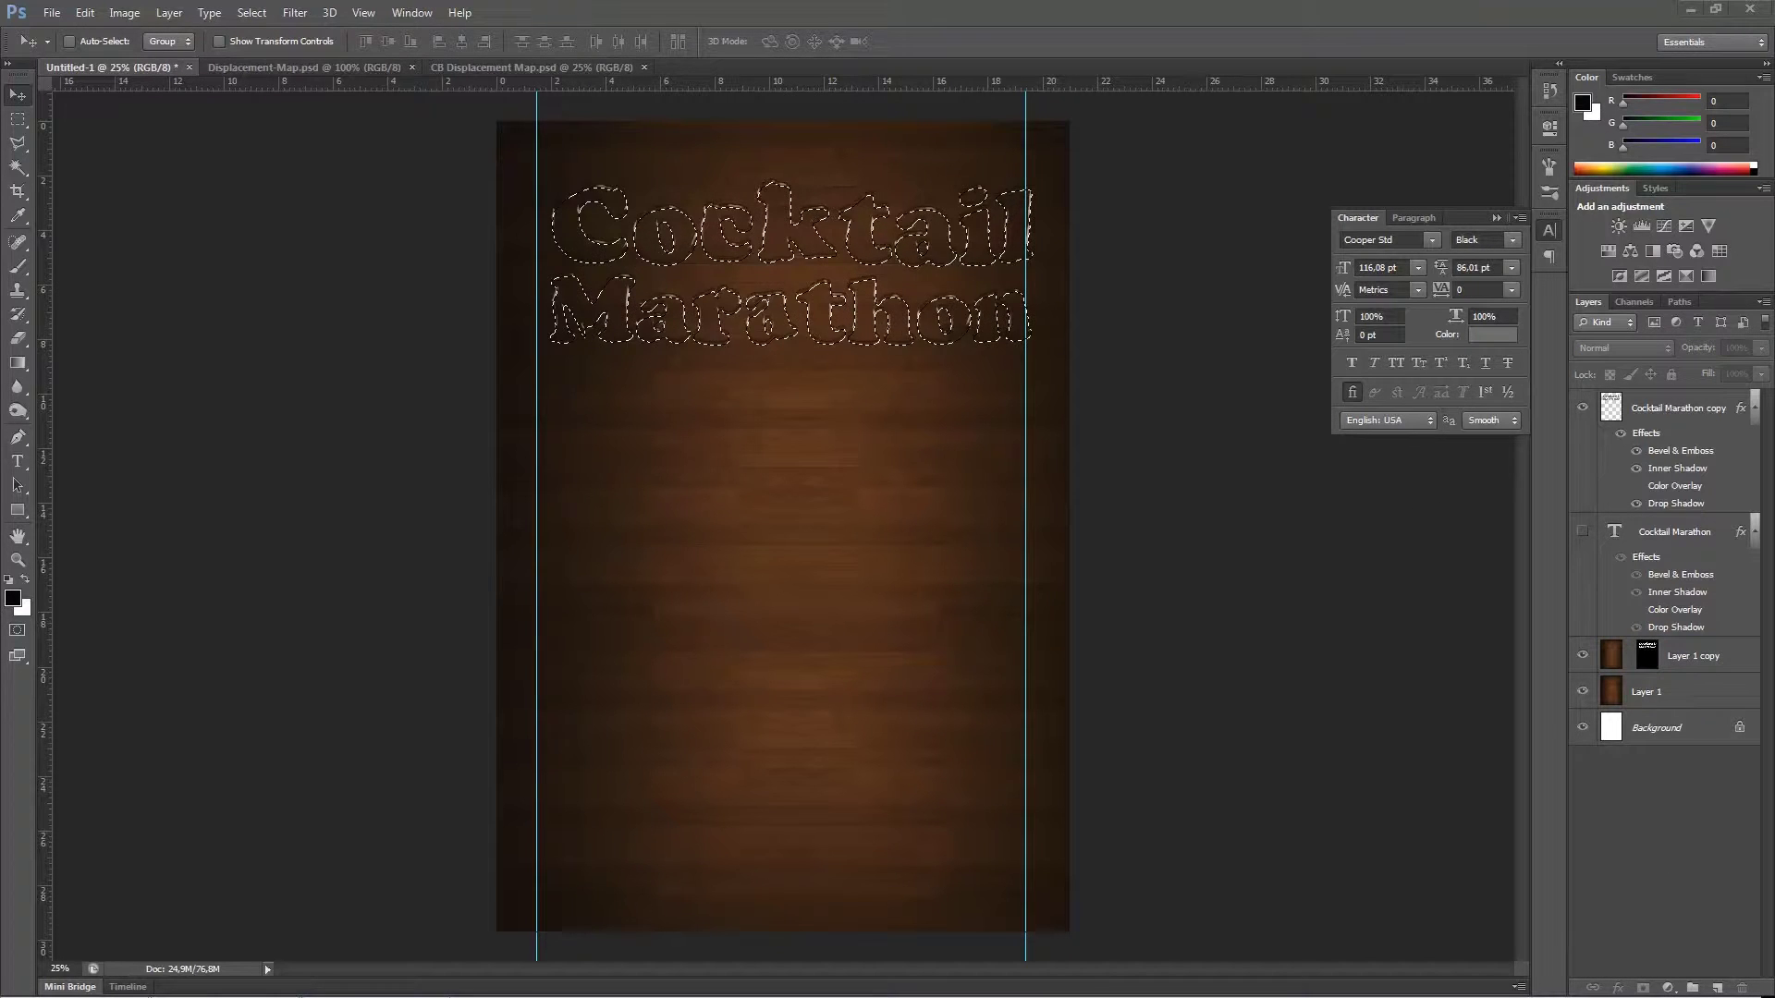
Set up a 68 px brush at 100% opacity and fit the poster on screen.
key(b)
scroll(1045, 372, up, 3)
click(81, 41)
drag(174, 100, 129, 100)
click(81, 40)
key(0)
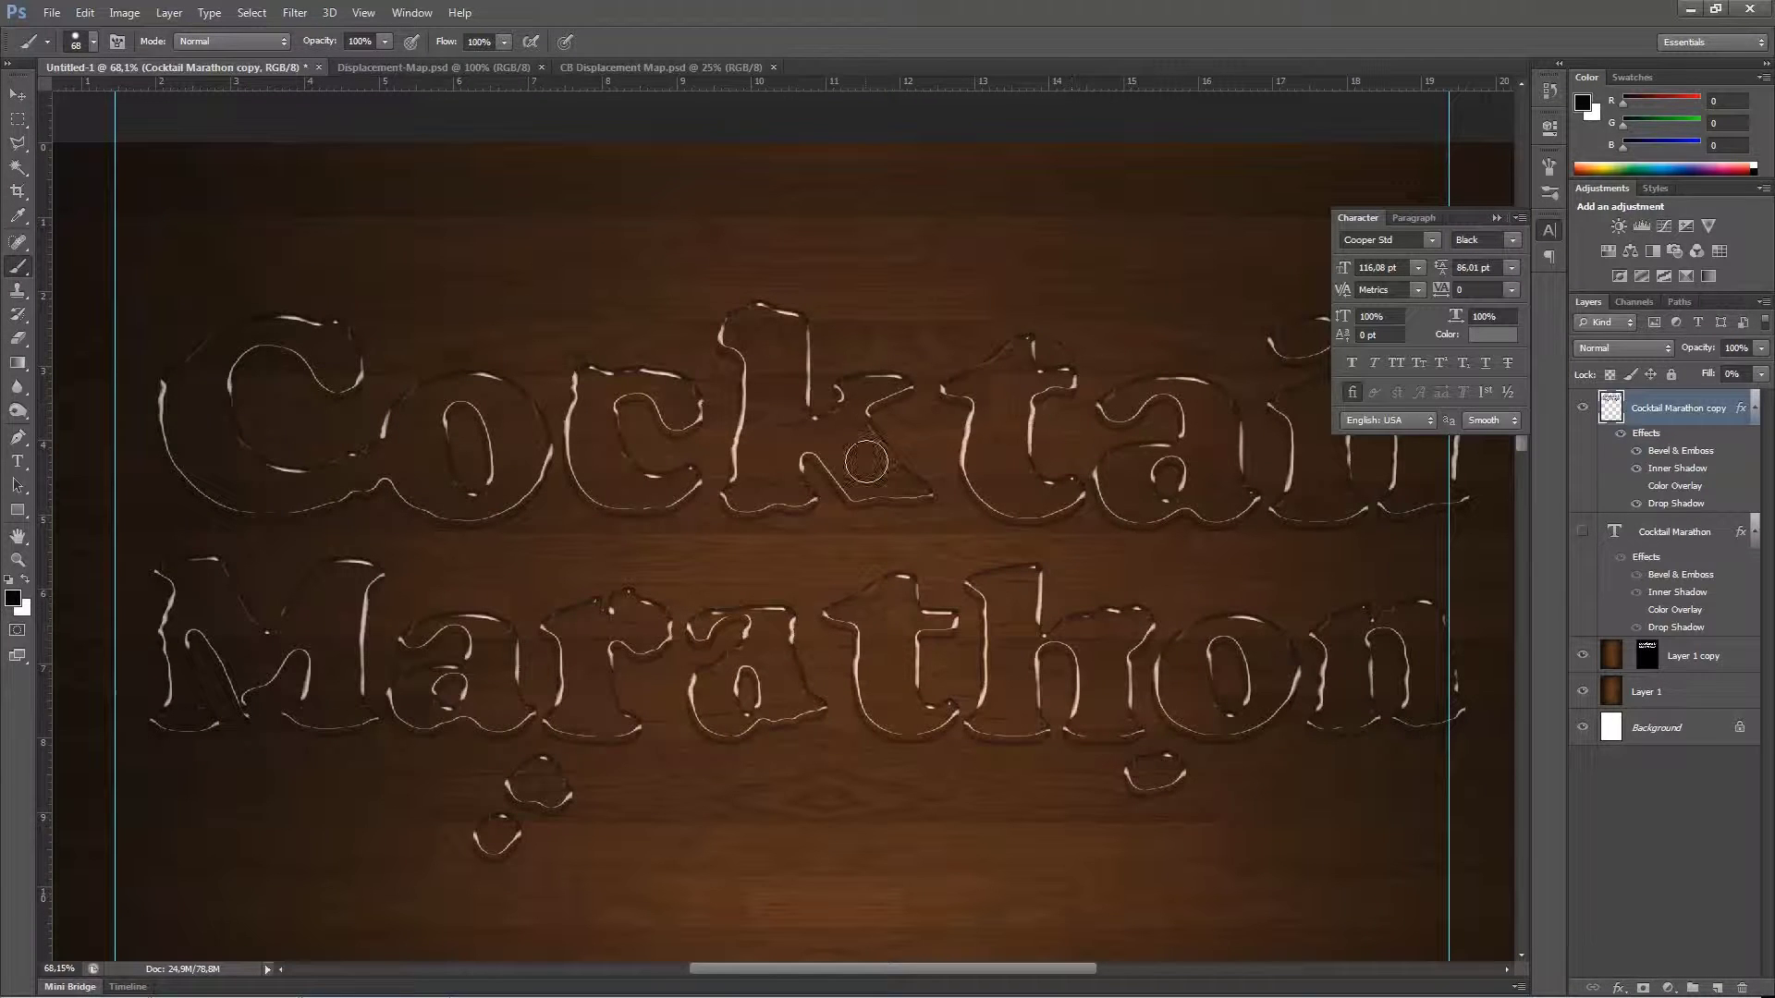
key(z)
key(ctrl+0)
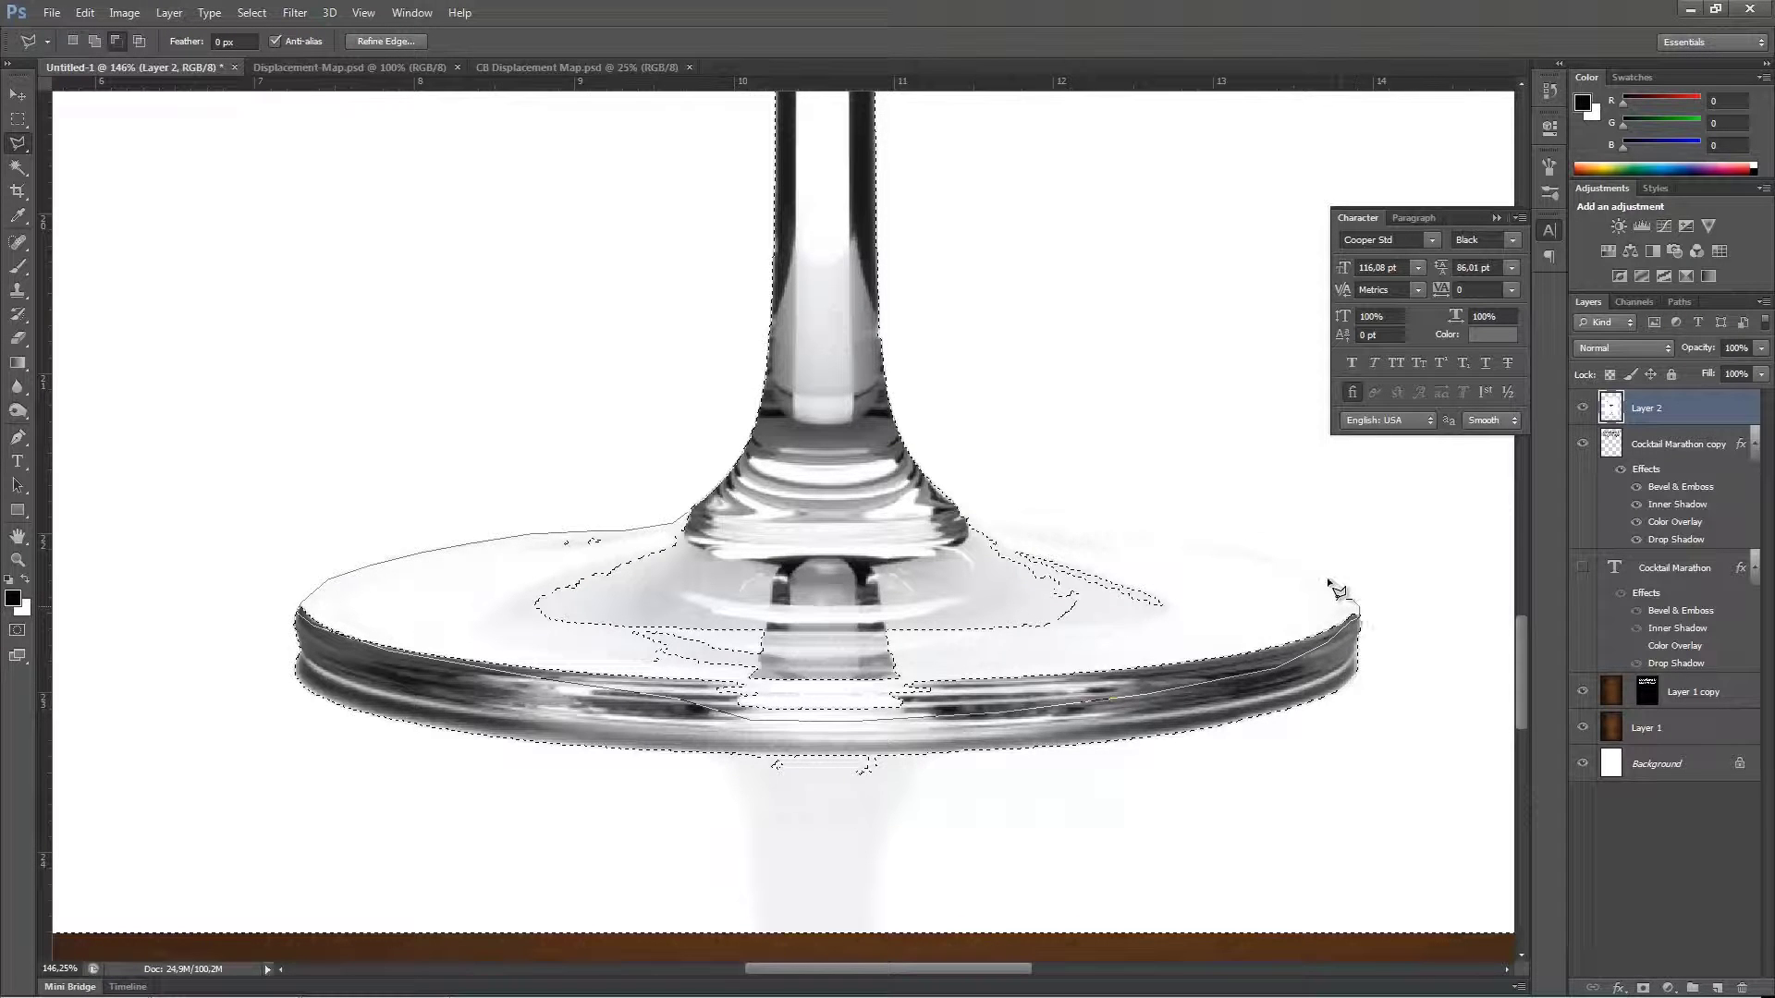
Finish the lasso selection around the martini glass and set its layer to Multiply.
double_click(735, 765)
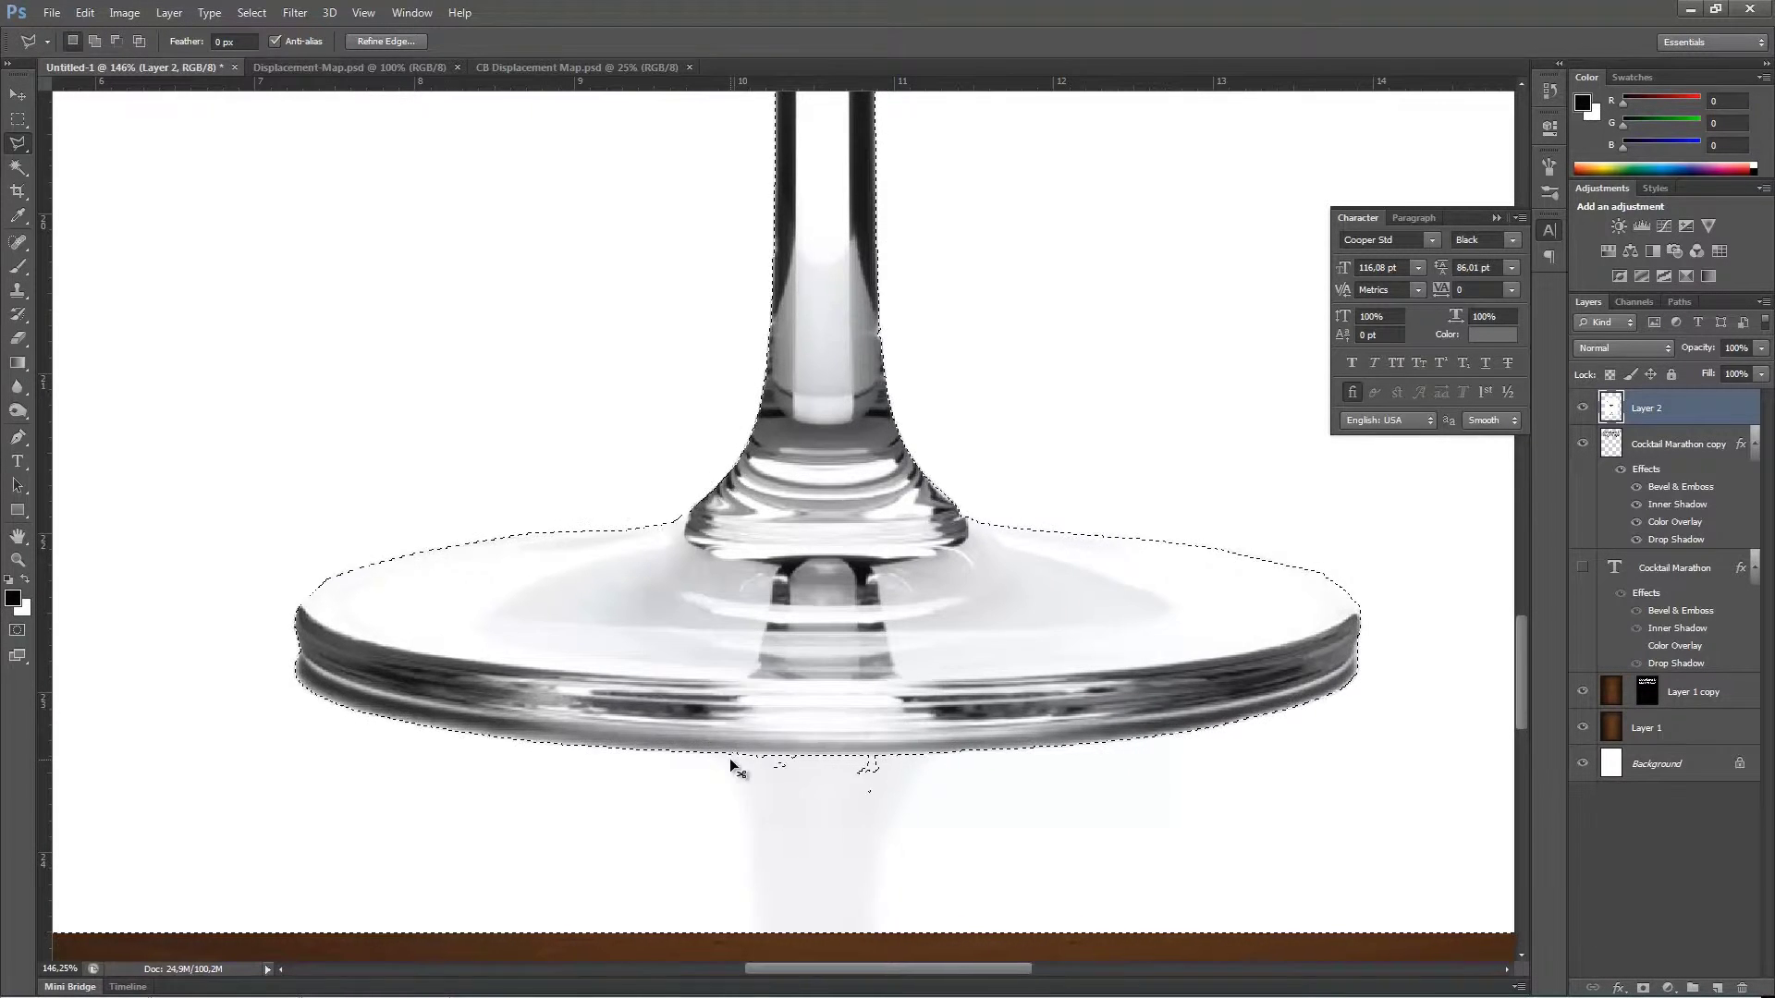
click(727, 760)
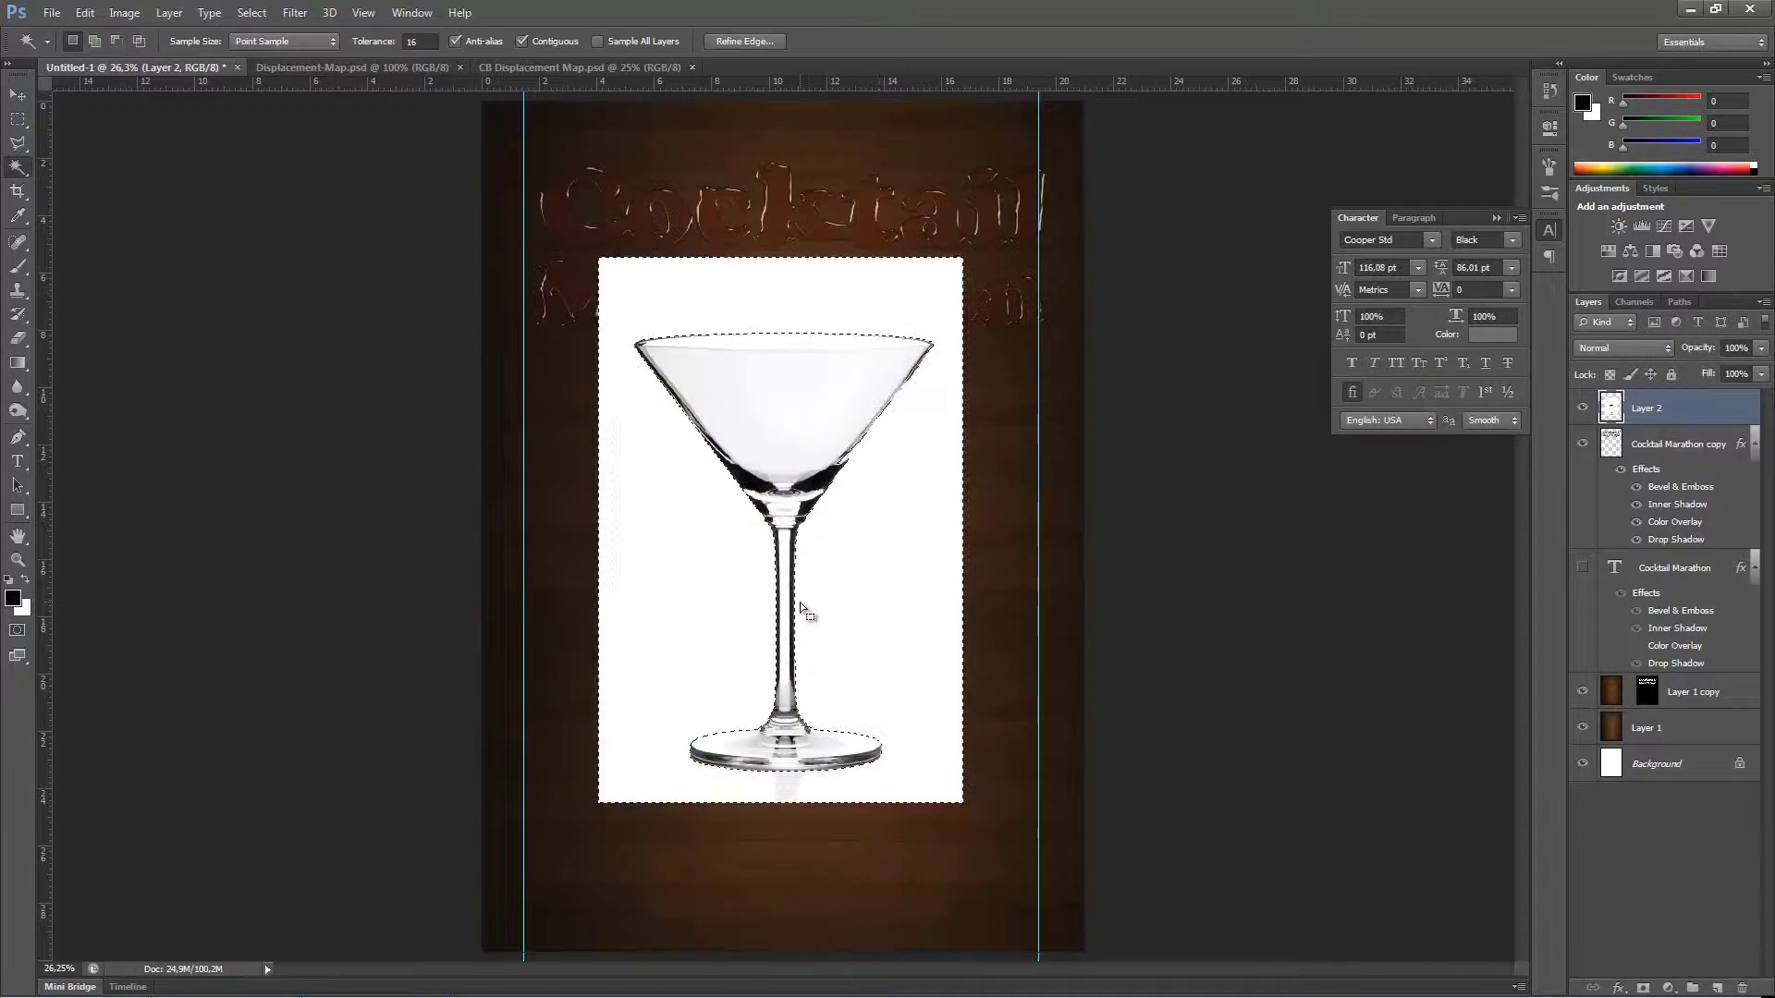
click(1624, 348)
click(1603, 428)
Scale the glass to 147% and rotate it by -15°.
key(ctrl+t)
drag(934, 774, 1054, 952)
drag(1156, 434, 1032, 358)
click(928, 40)
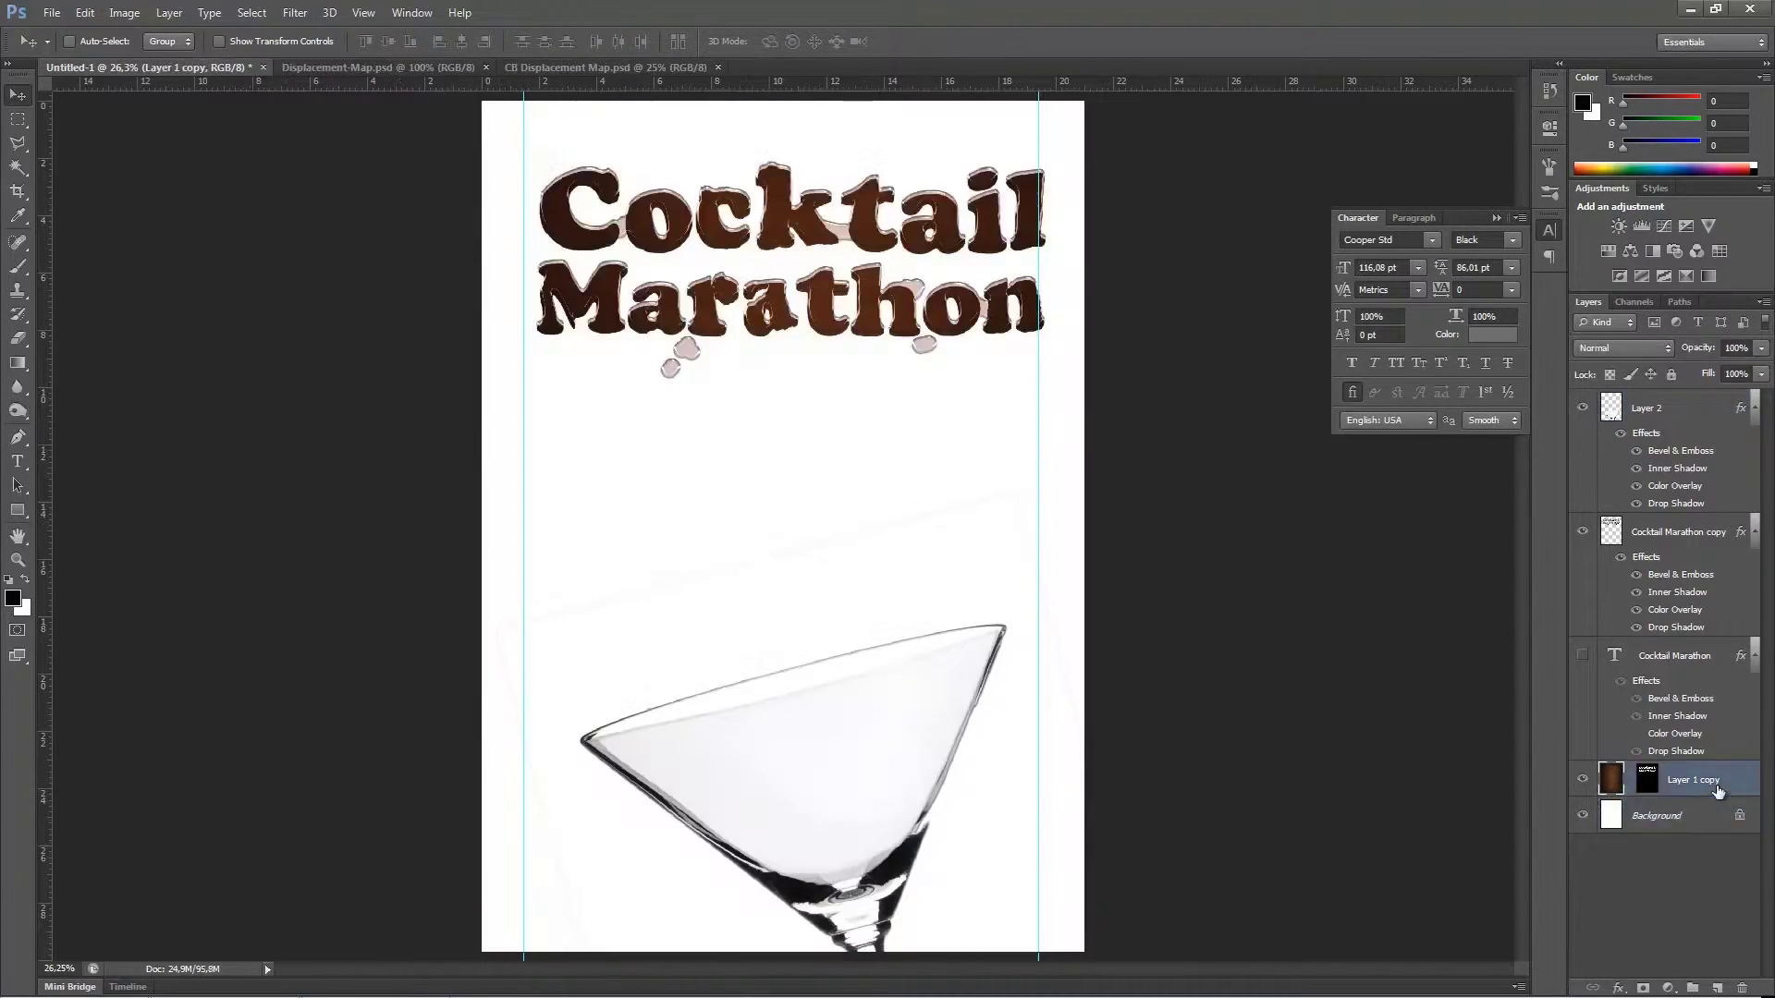
Fit the wood layer to the canvas, move it below Layer 2, and set brightness to 92.
drag(1032, 363, 901, 714)
key(Return)
drag(1645, 407, 1646, 655)
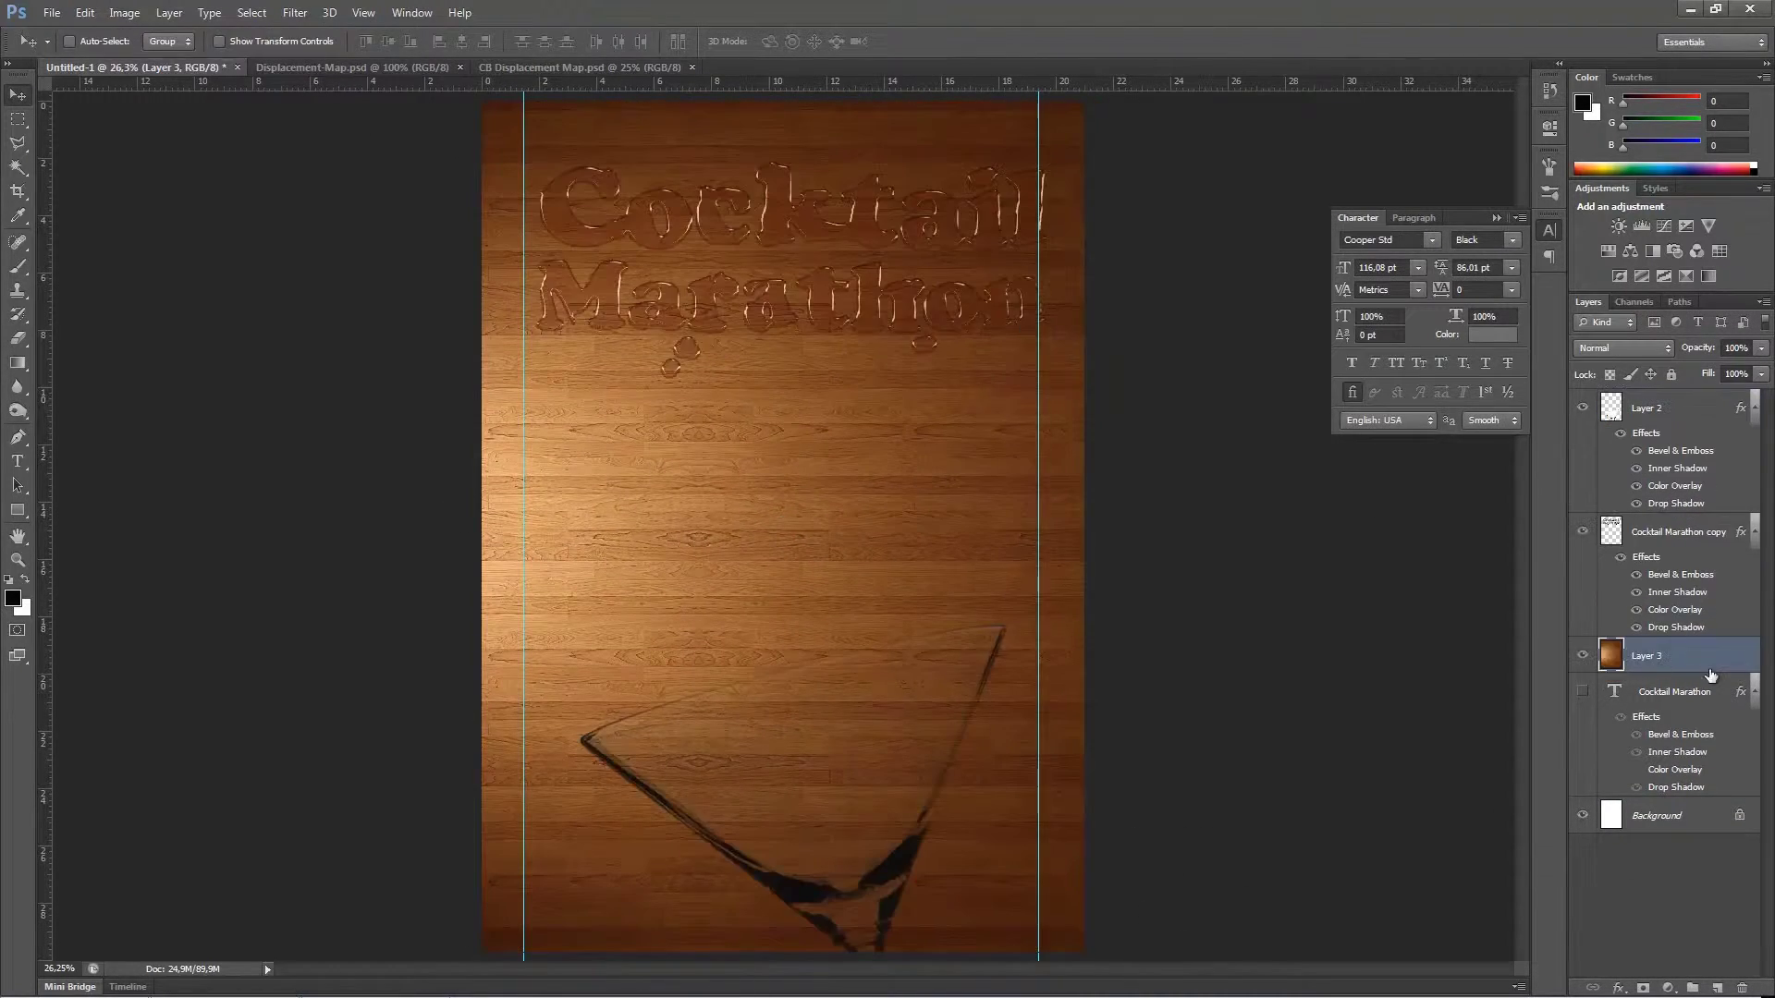
click(123, 12)
drag(508, 793, 566, 794)
Change the title copy's Color Overlay to a deep red at 74% opacity.
click(655, 774)
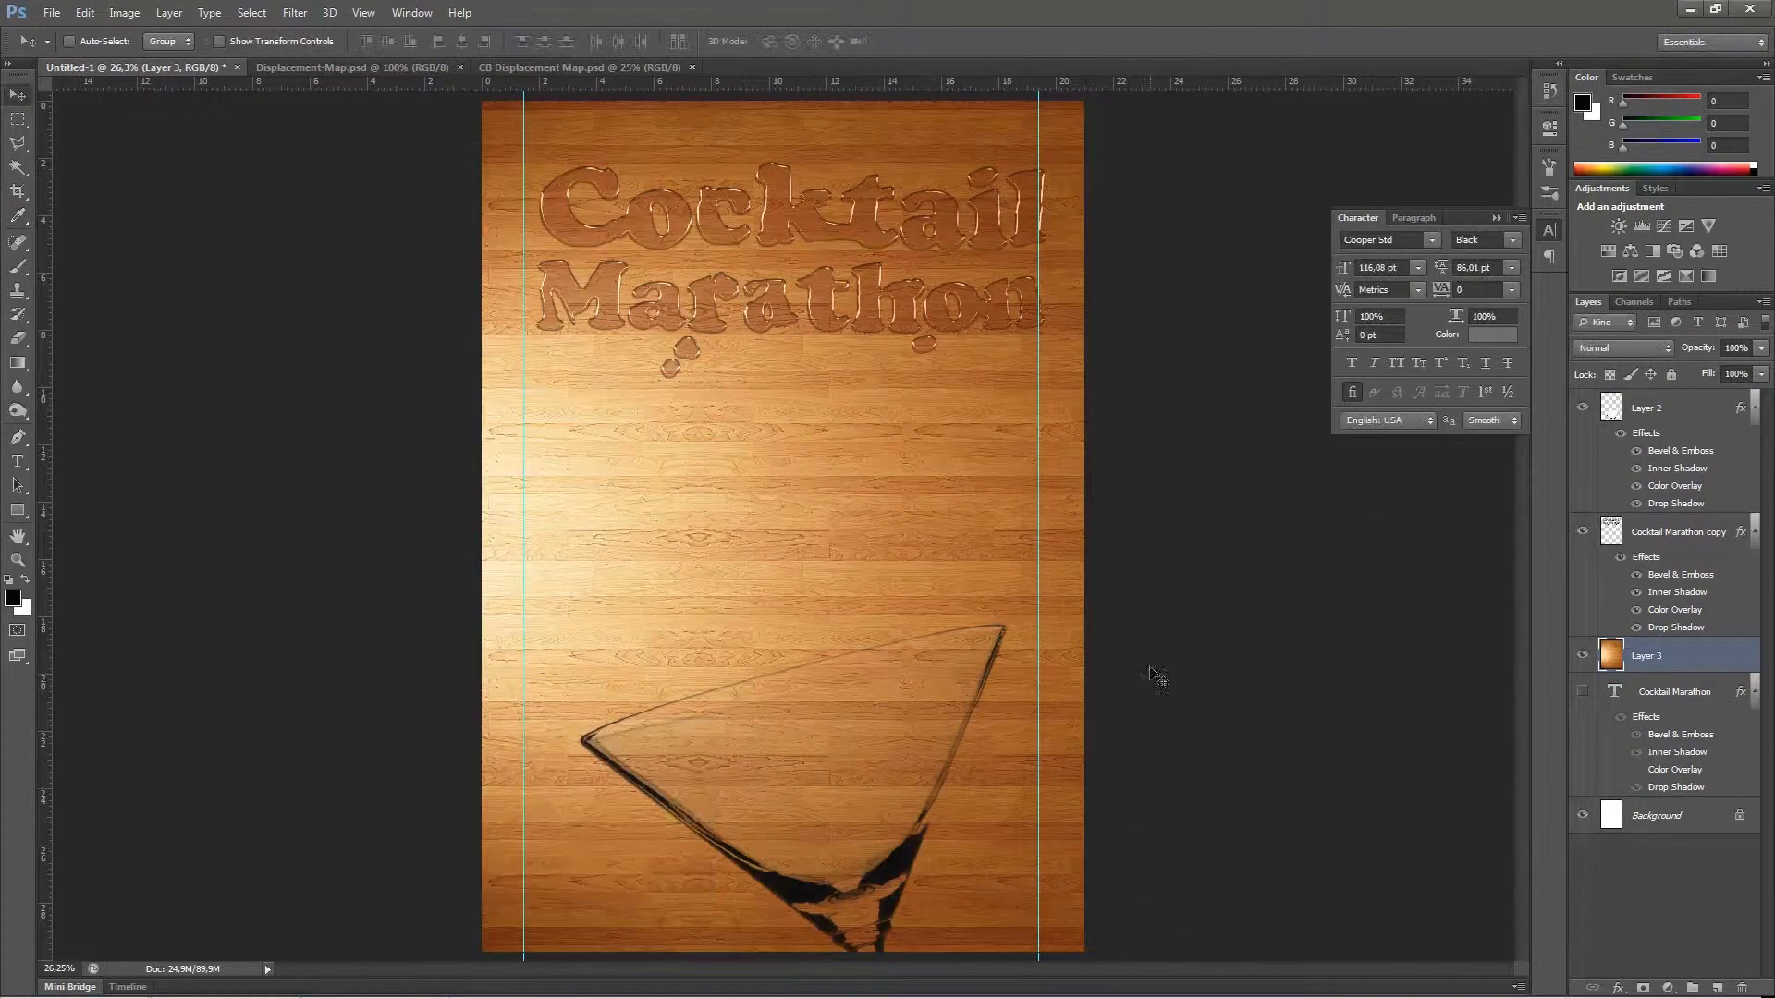
double_click(1700, 531)
click(1114, 679)
mouse_move(1368, 543)
mouse_down()
mouse_move(1390, 546)
mouse_move(1373, 544)
mouse_up()
click(1436, 522)
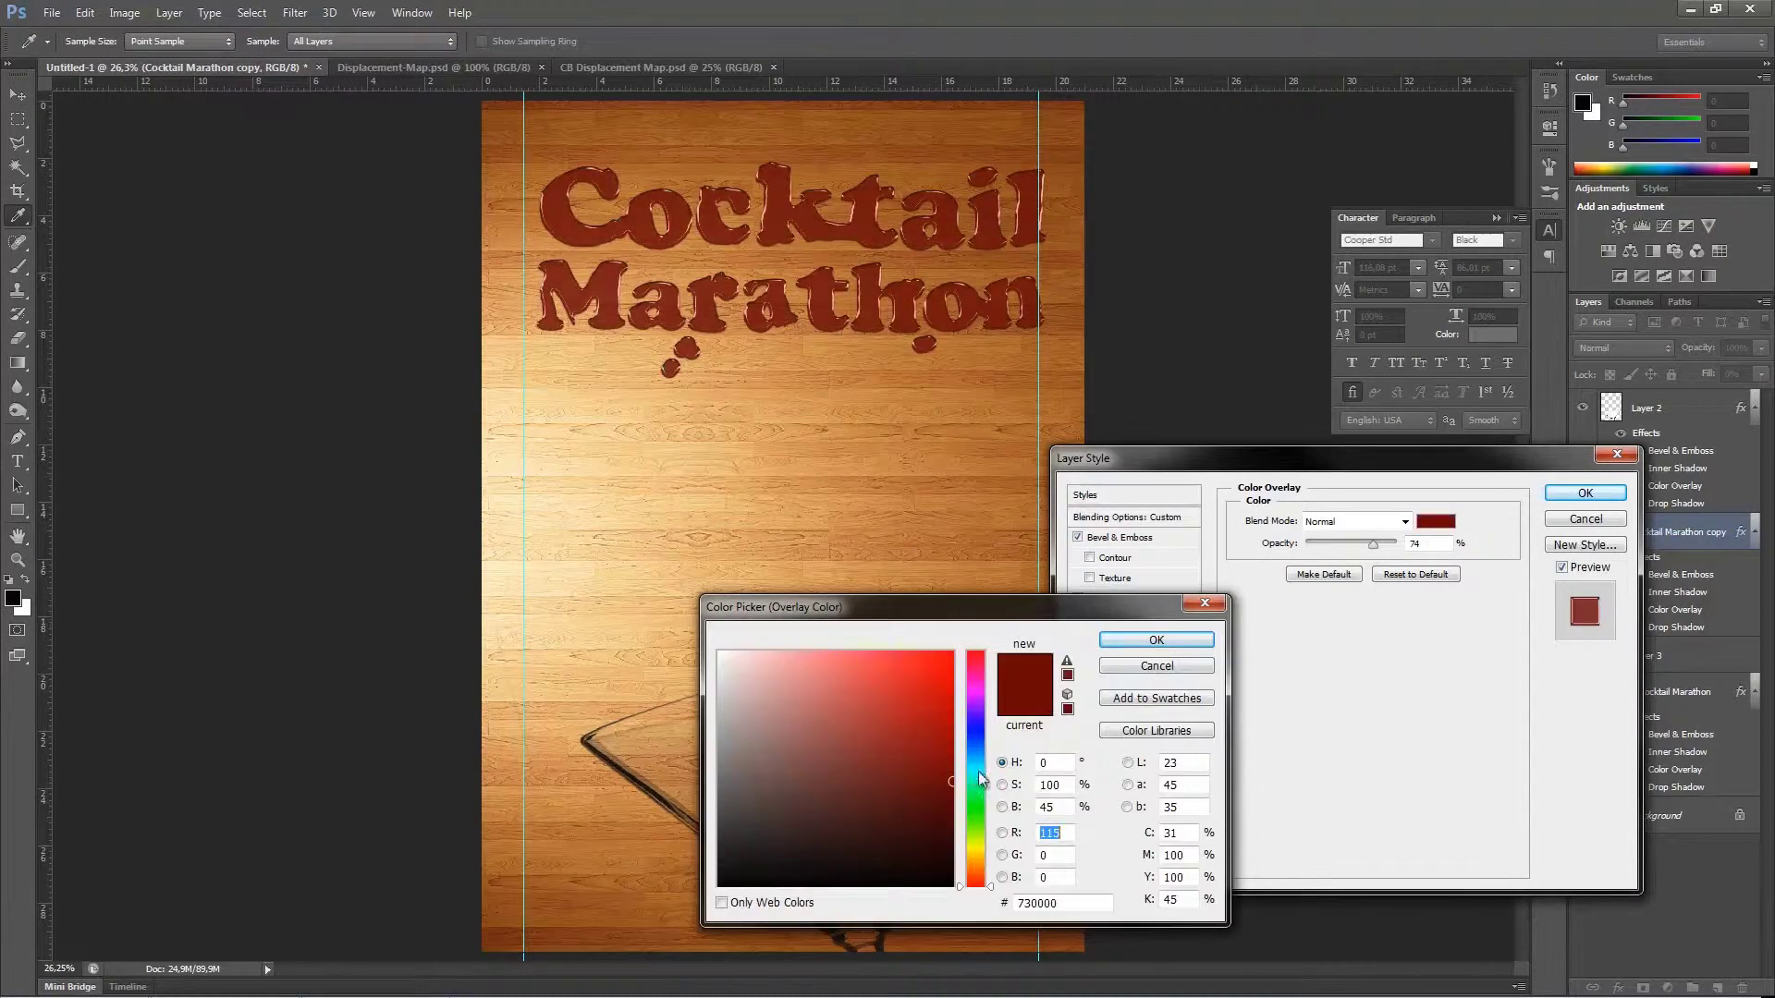
drag(943, 776, 962, 700)
click(987, 876)
click(814, 674)
click(947, 665)
click(1156, 639)
drag(1373, 544, 1369, 547)
key(Return)
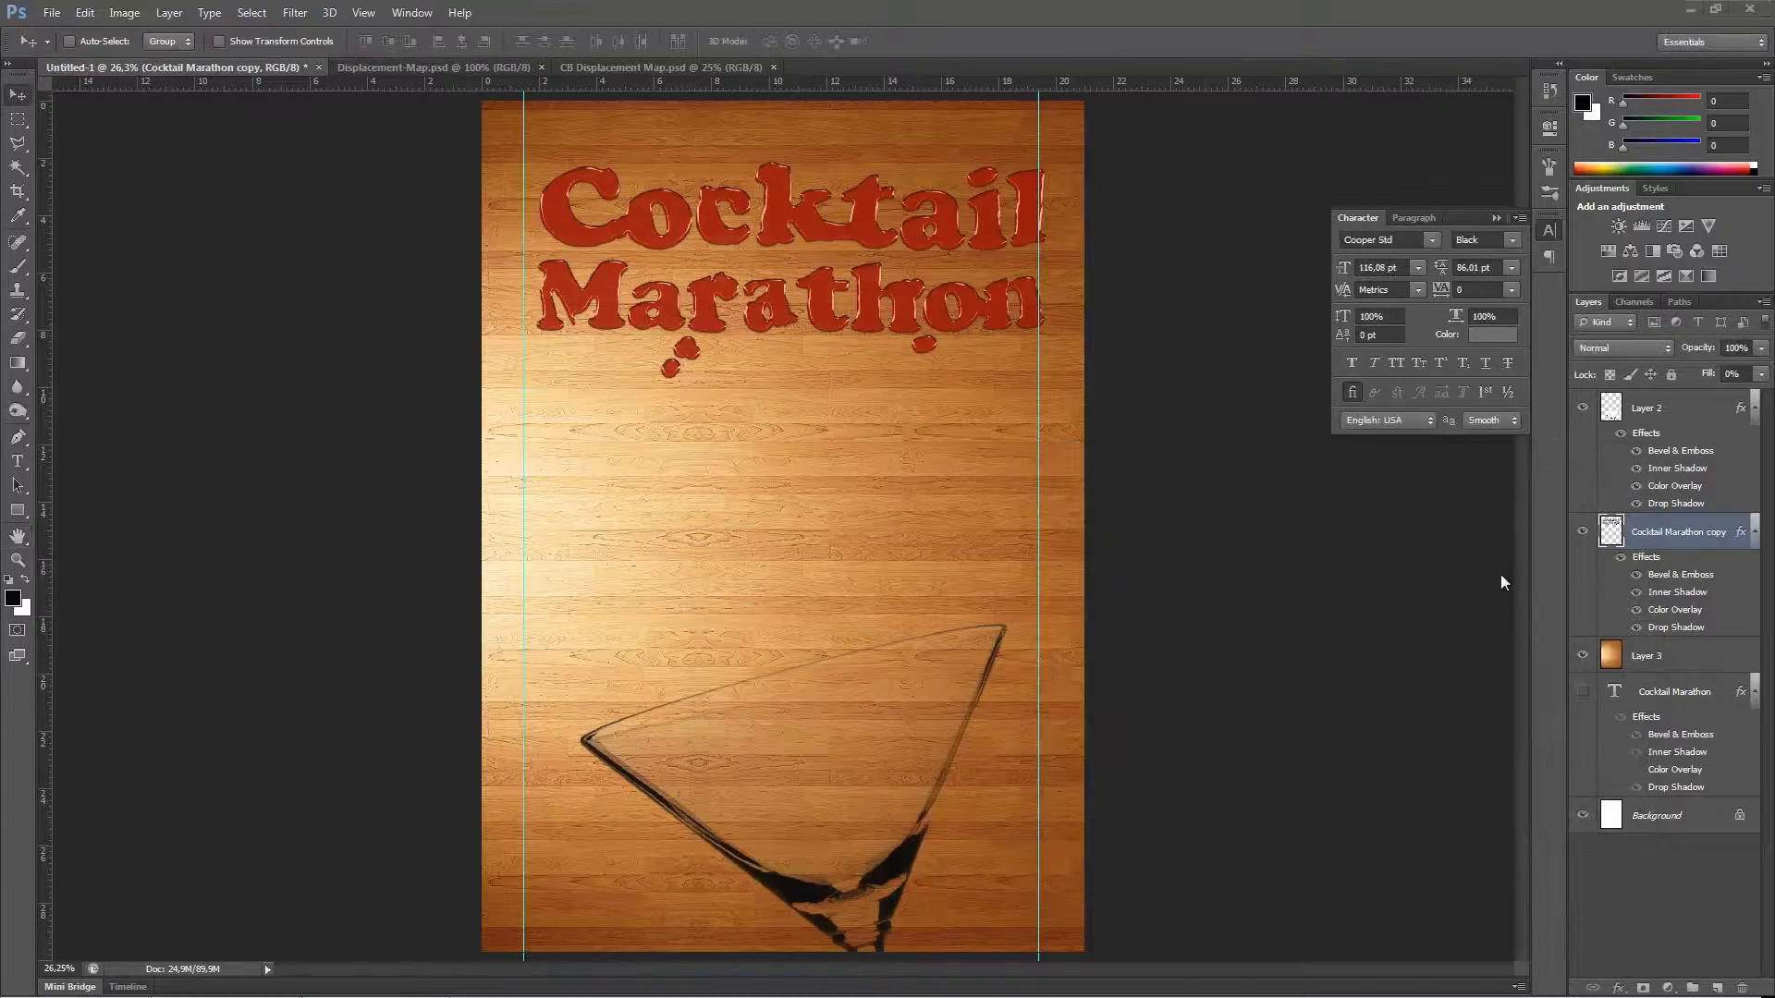
Add a layer mask to the wood layer and duplicate it.
click(1679, 656)
click(1643, 987)
drag(1610, 660, 1716, 987)
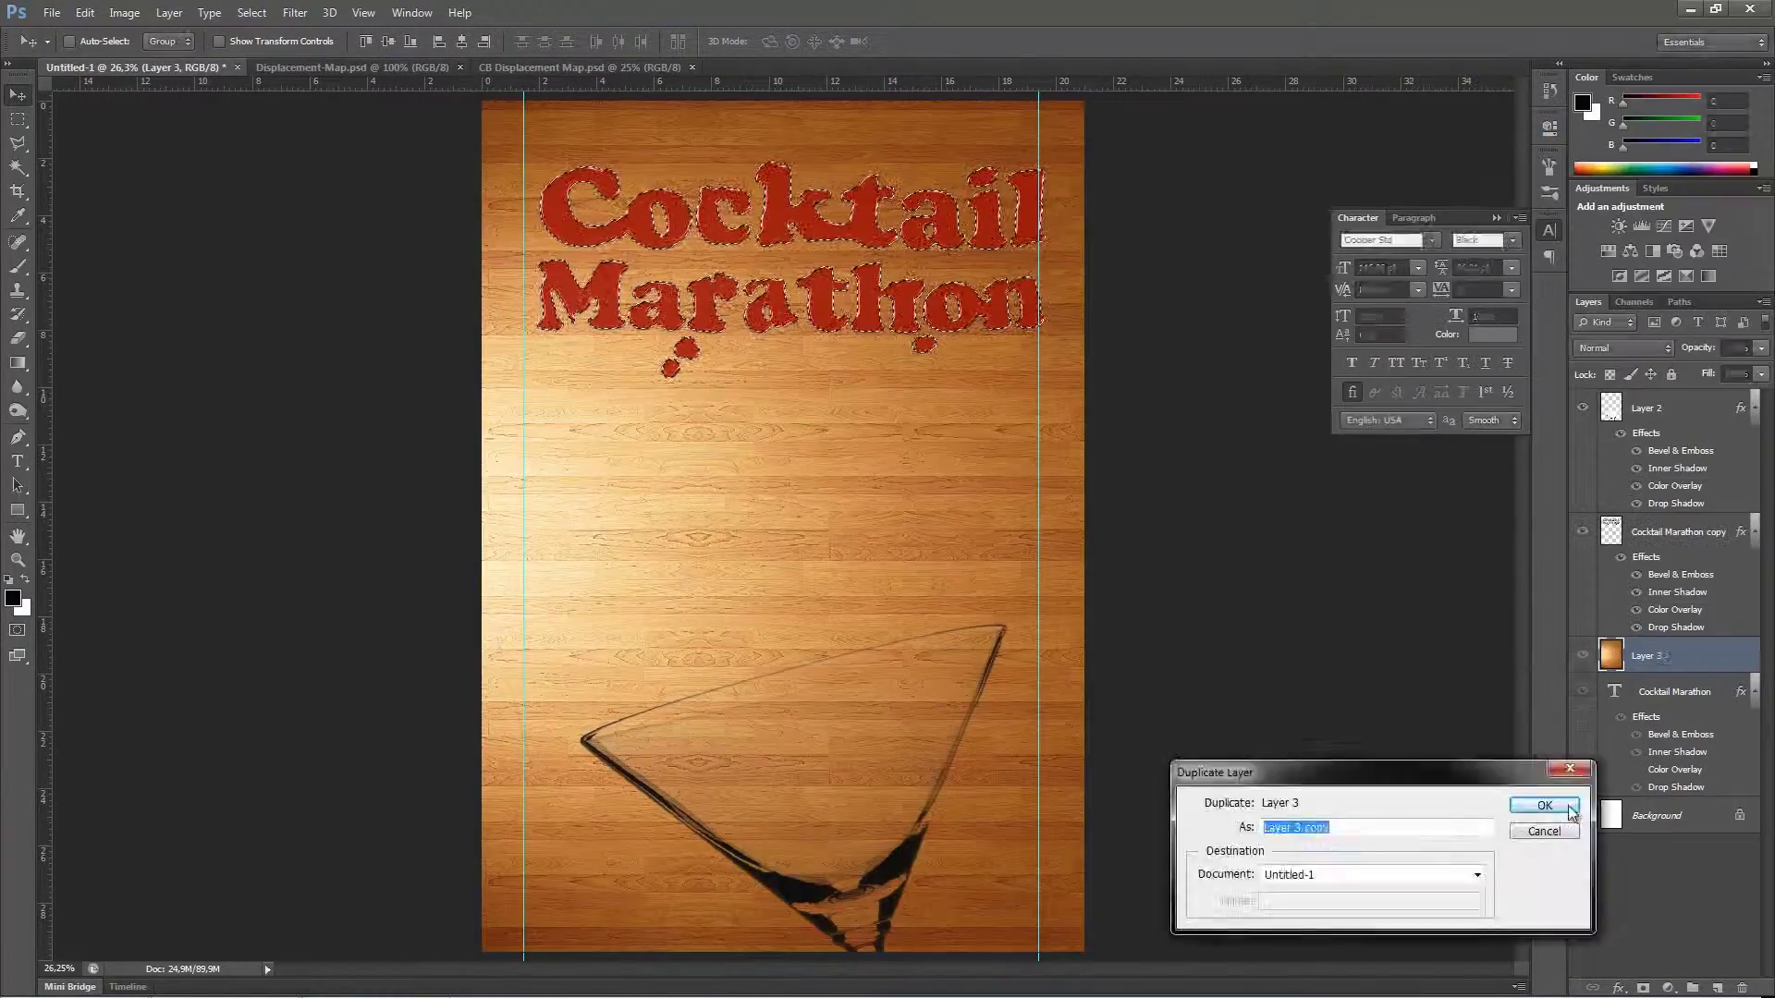
Offset the duplicated wood layer downward and paint a red drip across the lower poster.
key(Return)
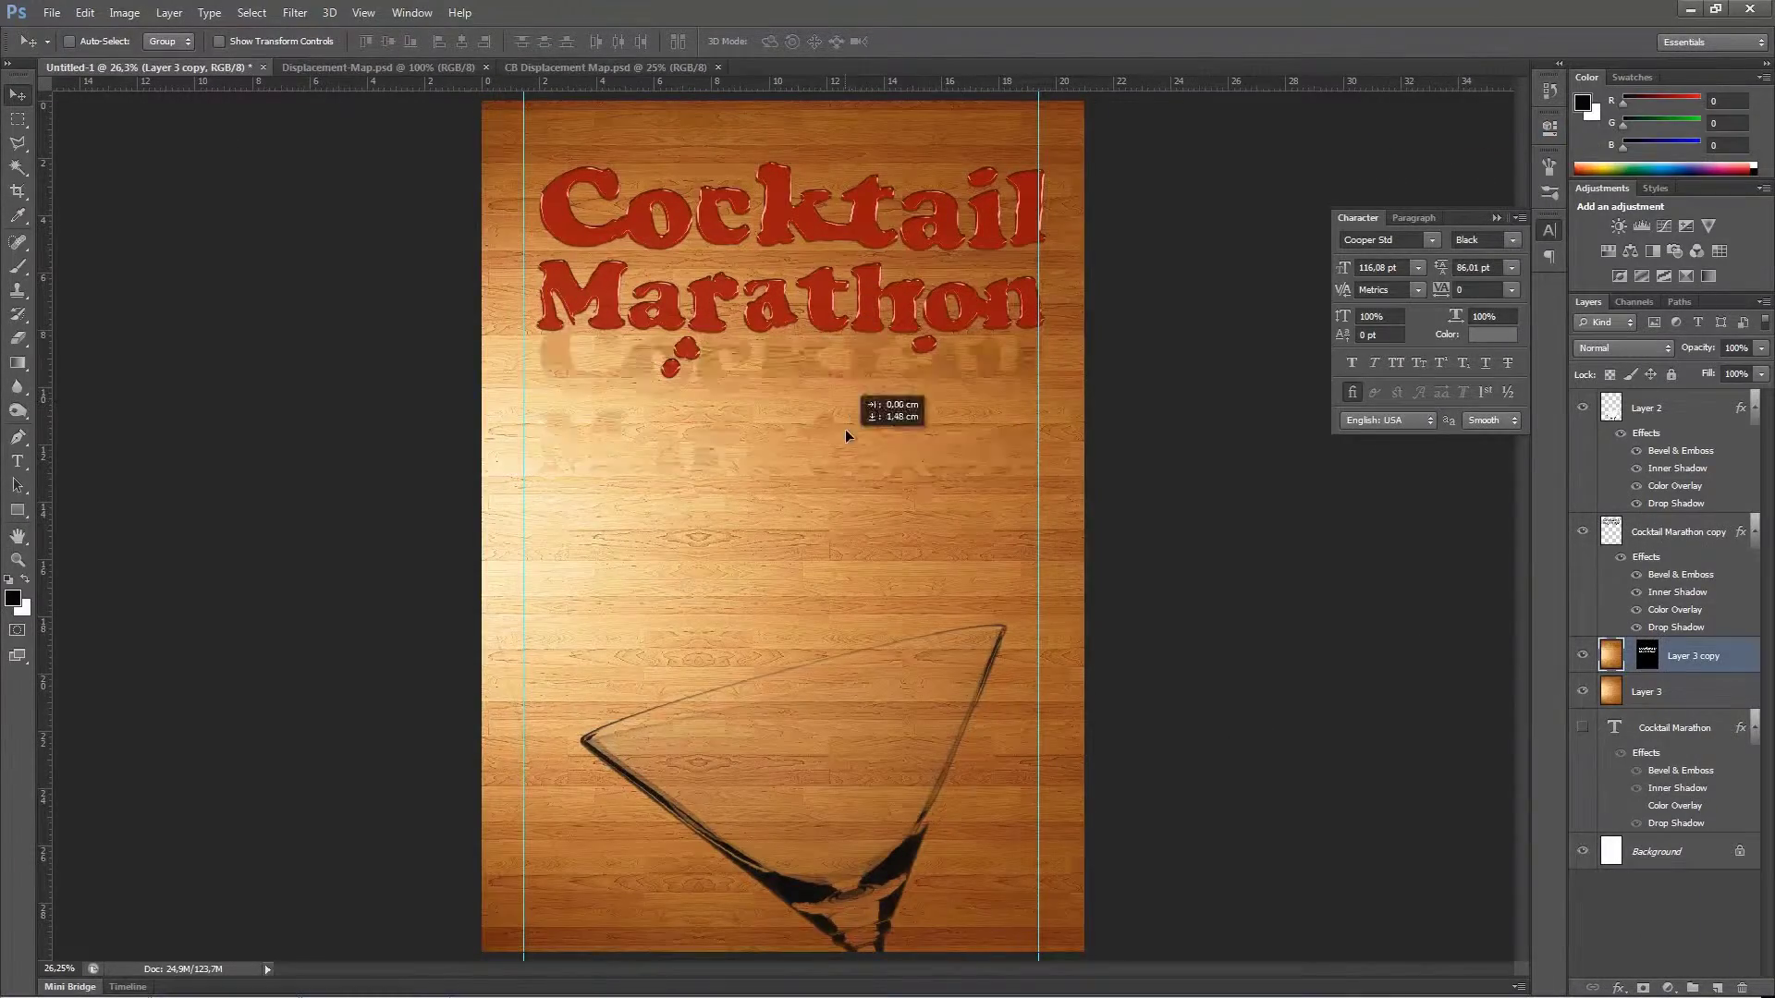
drag(795, 342, 1250, 474)
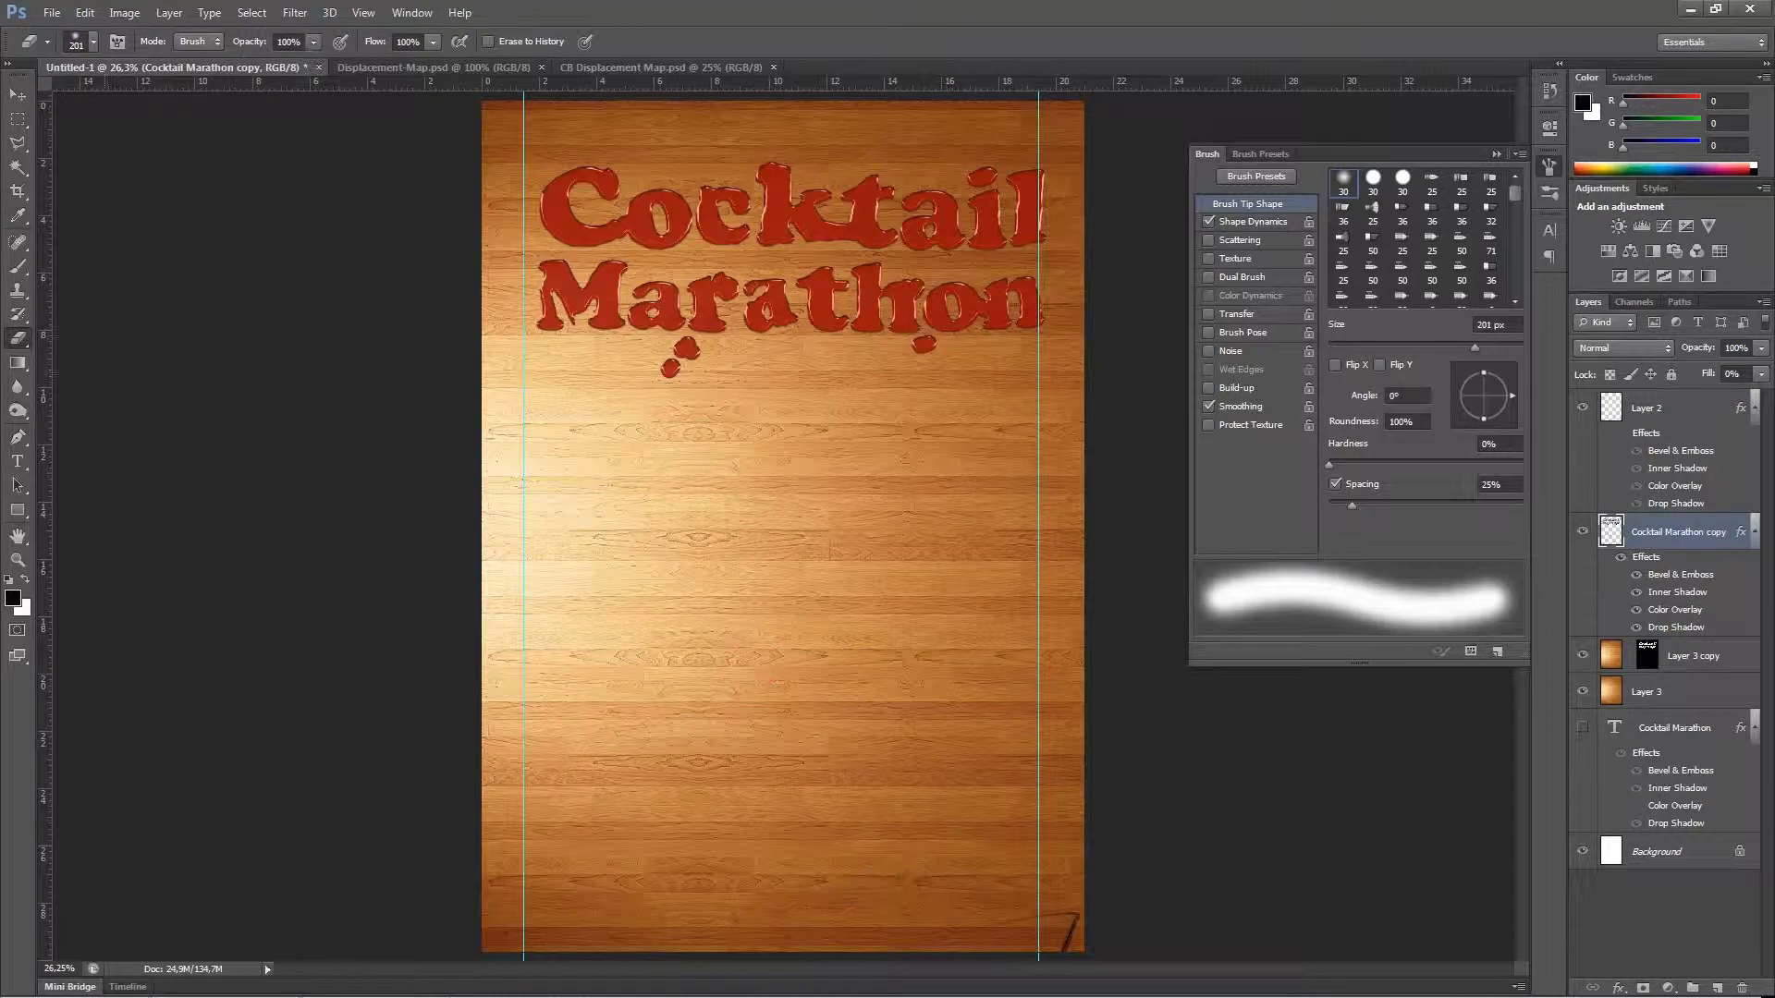
key(b)
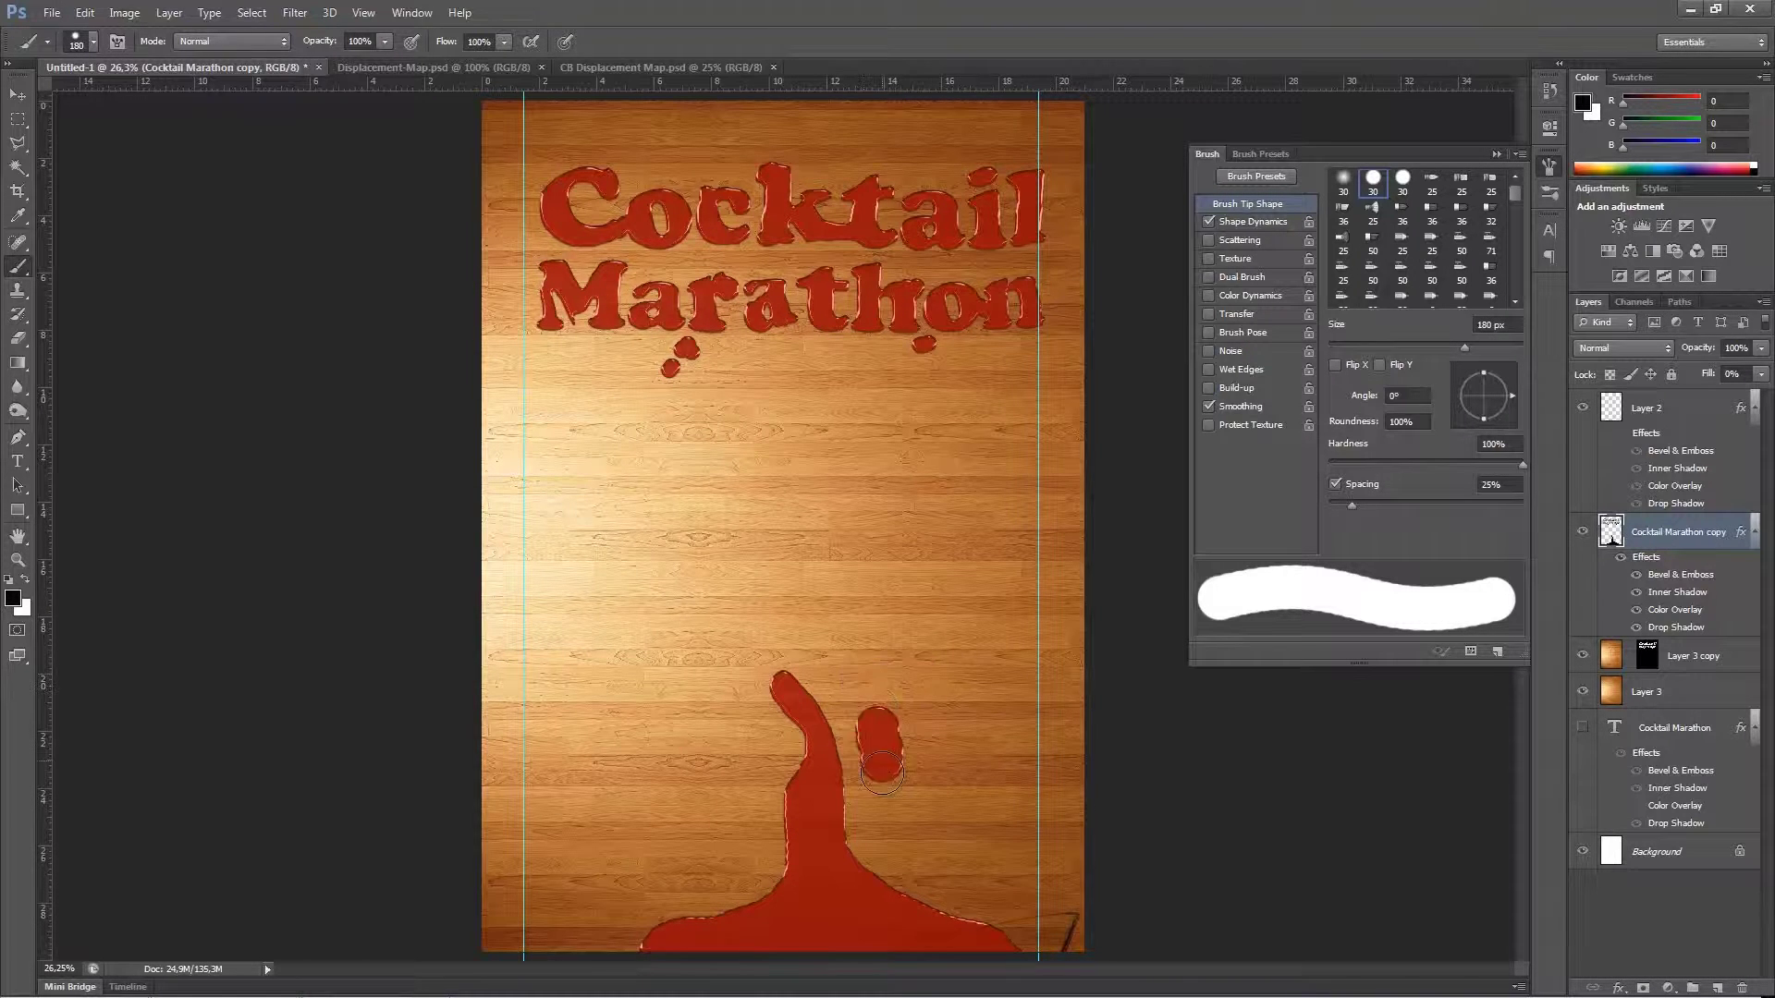
key(ctrl+alt+z)
key(ctrl+alt+z)
key(ctrl+alt+z)
drag(801, 664, 818, 592)
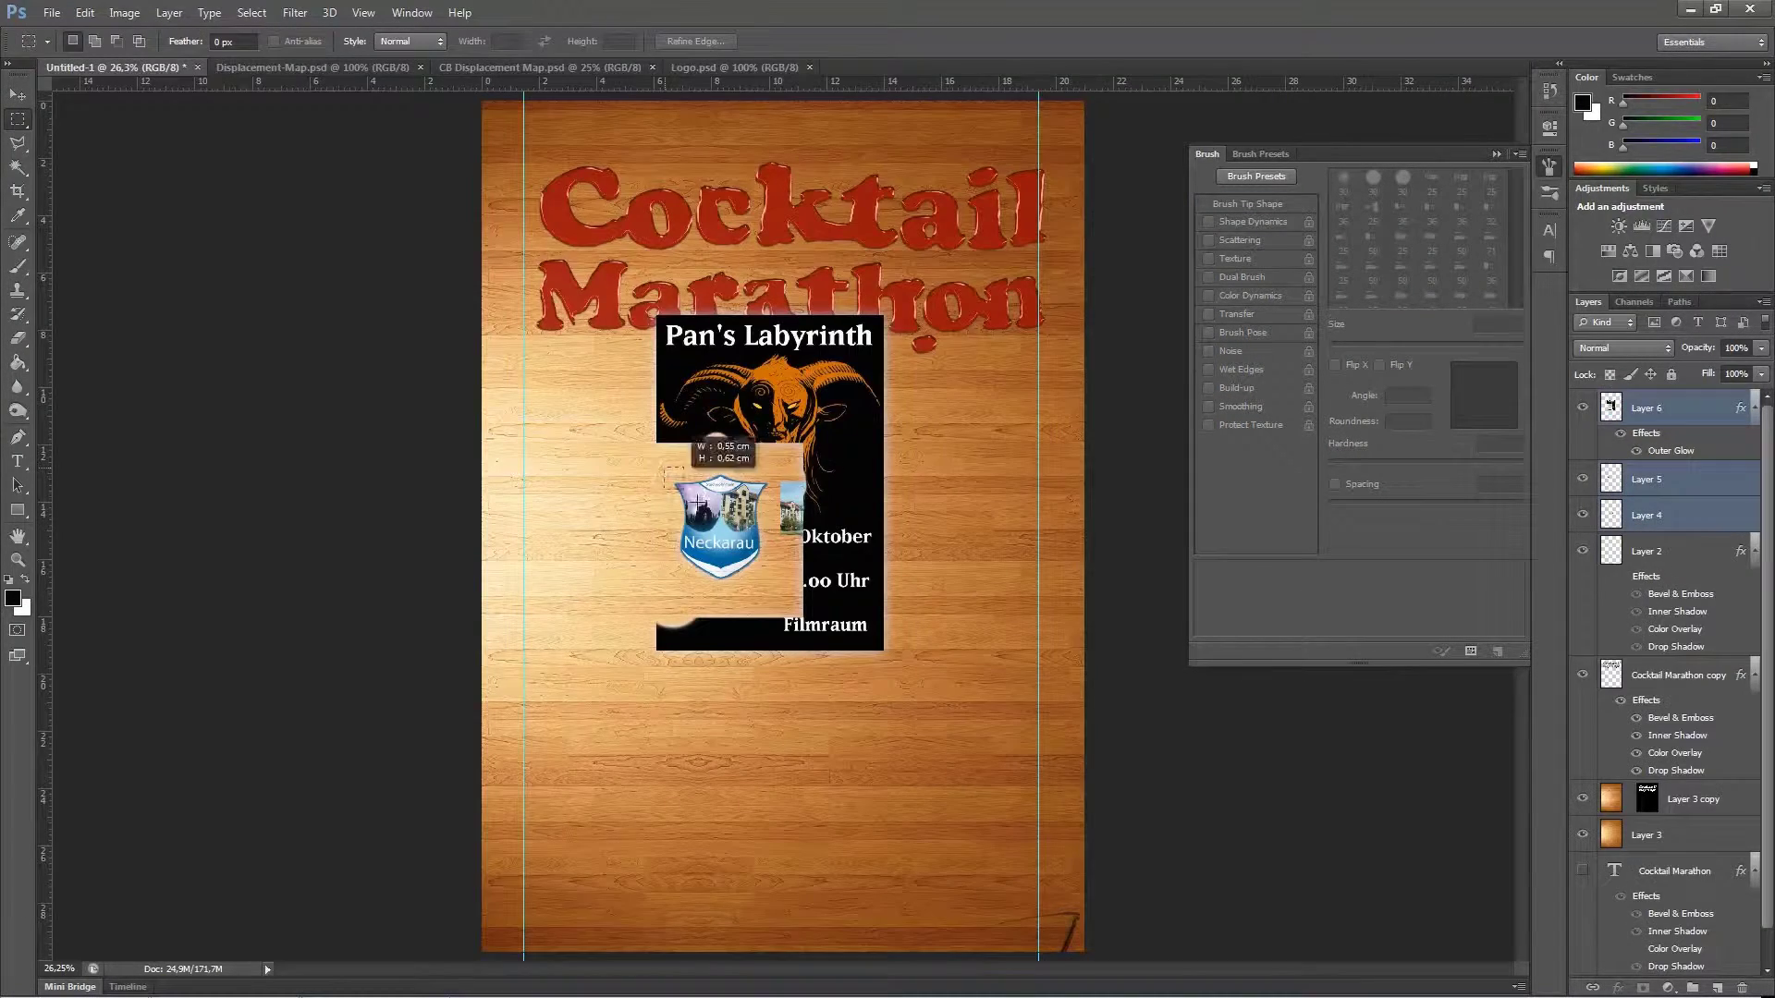
Place the Neckarau logo bottom right and type the date '10.04.14'.
right_click(1703, 495)
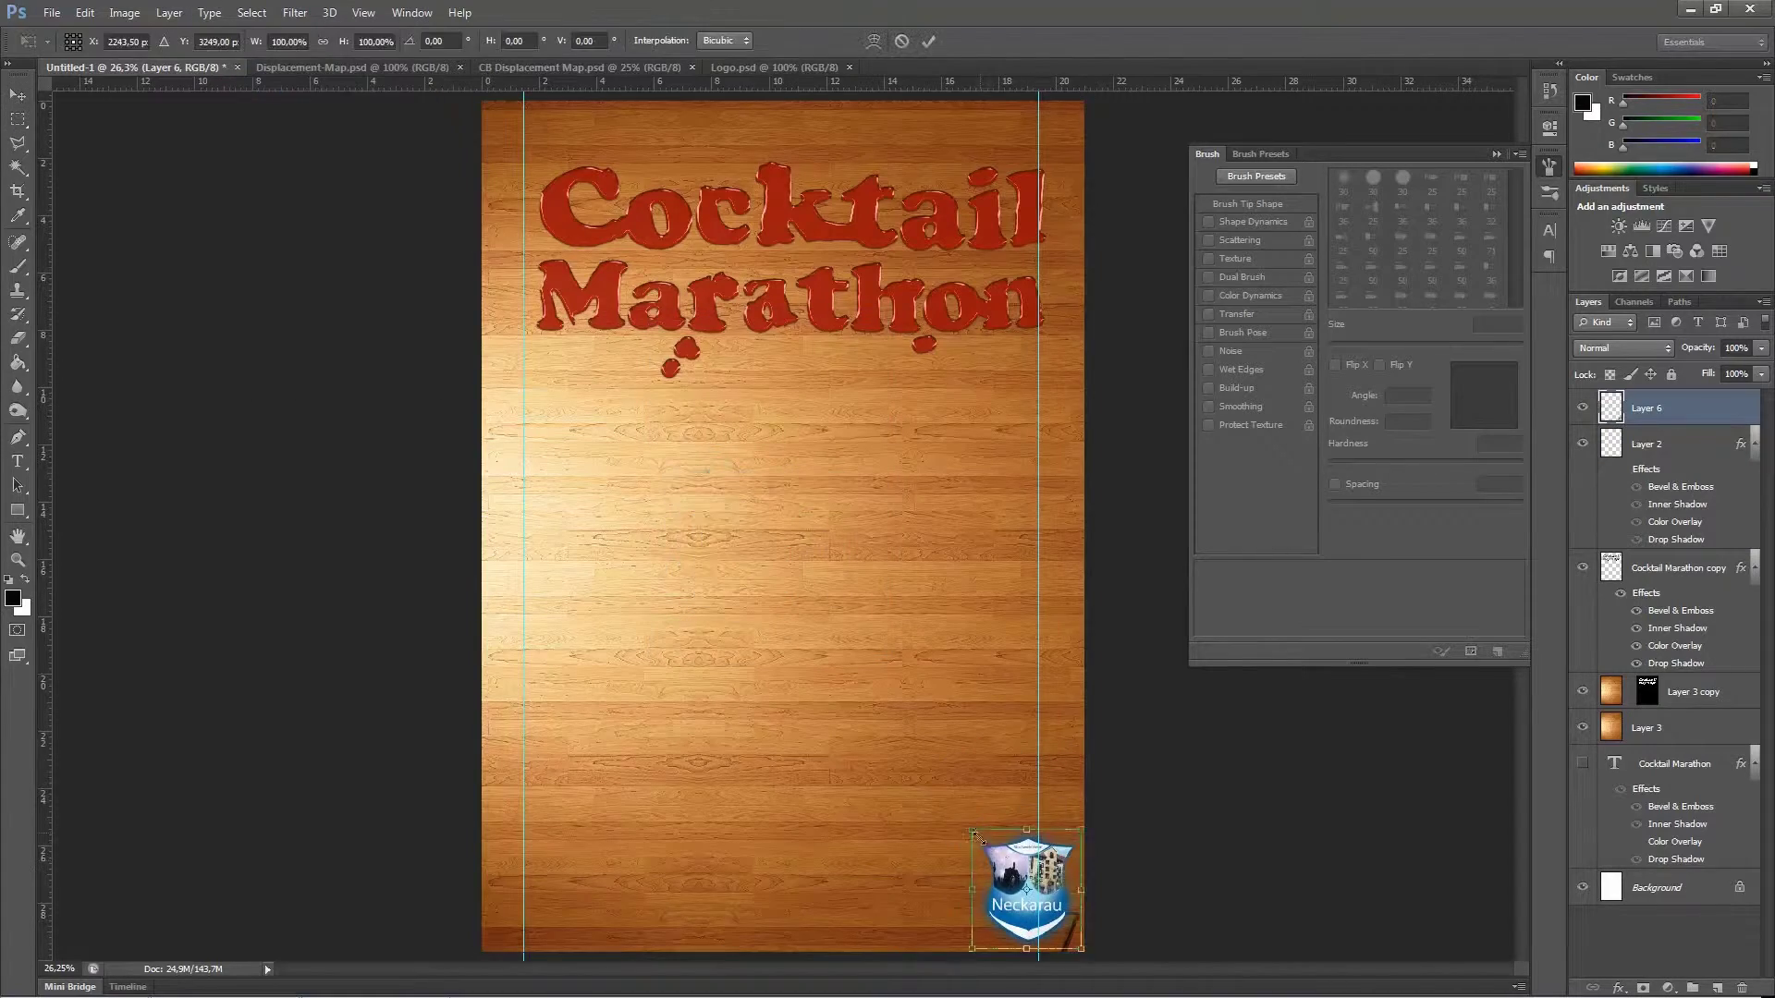
key(Return)
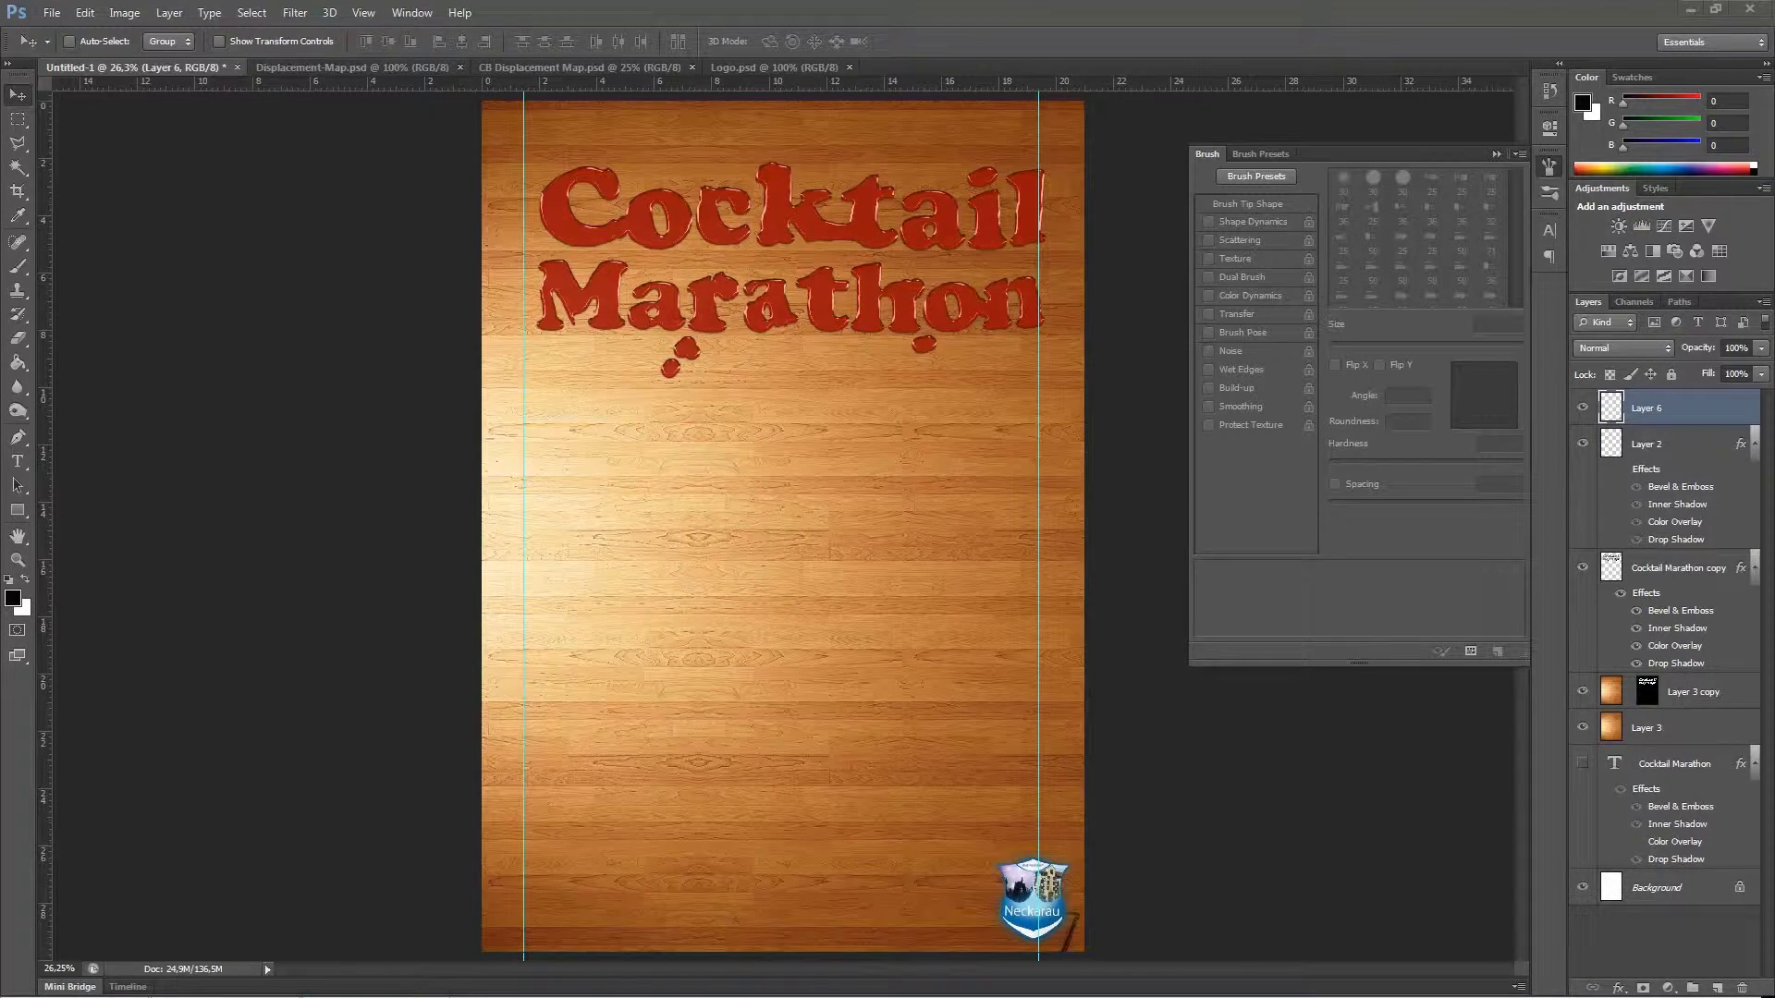
key(t)
click(622, 539)
text(10.04.14)
key(ctrl+a)
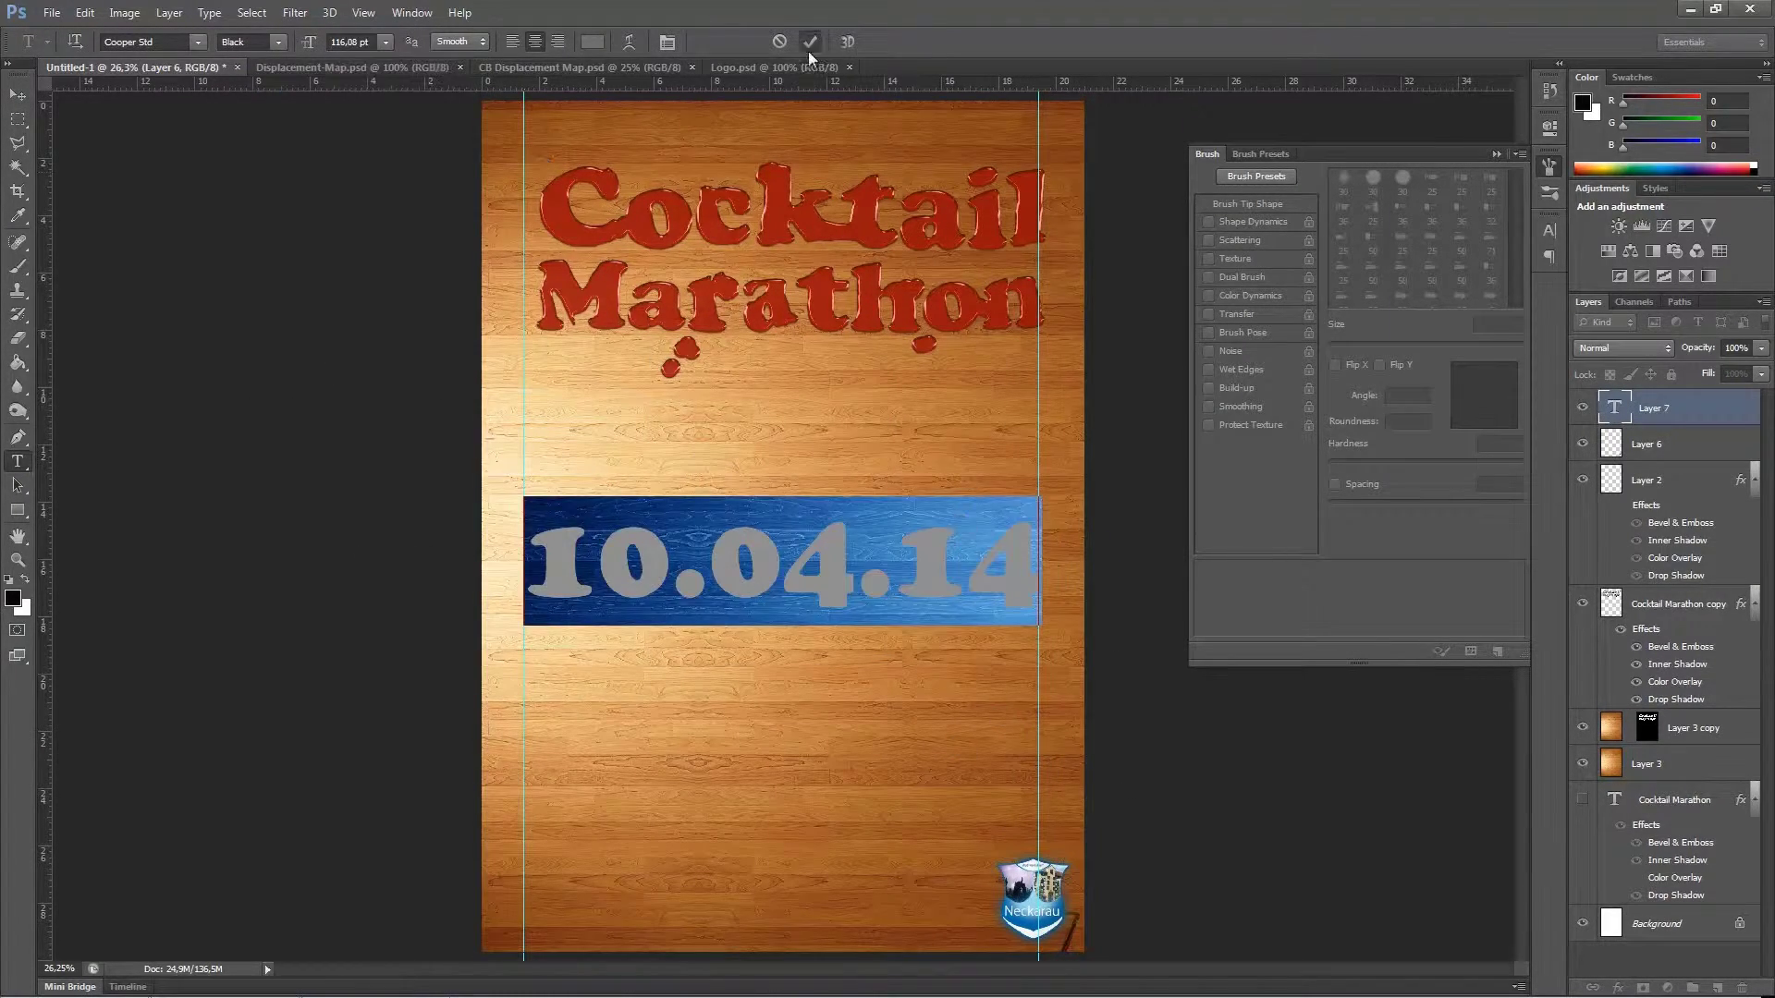
Commit the date, then add a '20 Uhr' text layer and a contact e-mail line below it.
click(809, 42)
click(534, 701)
text(20 Uhr)
key(ctrl+Return)
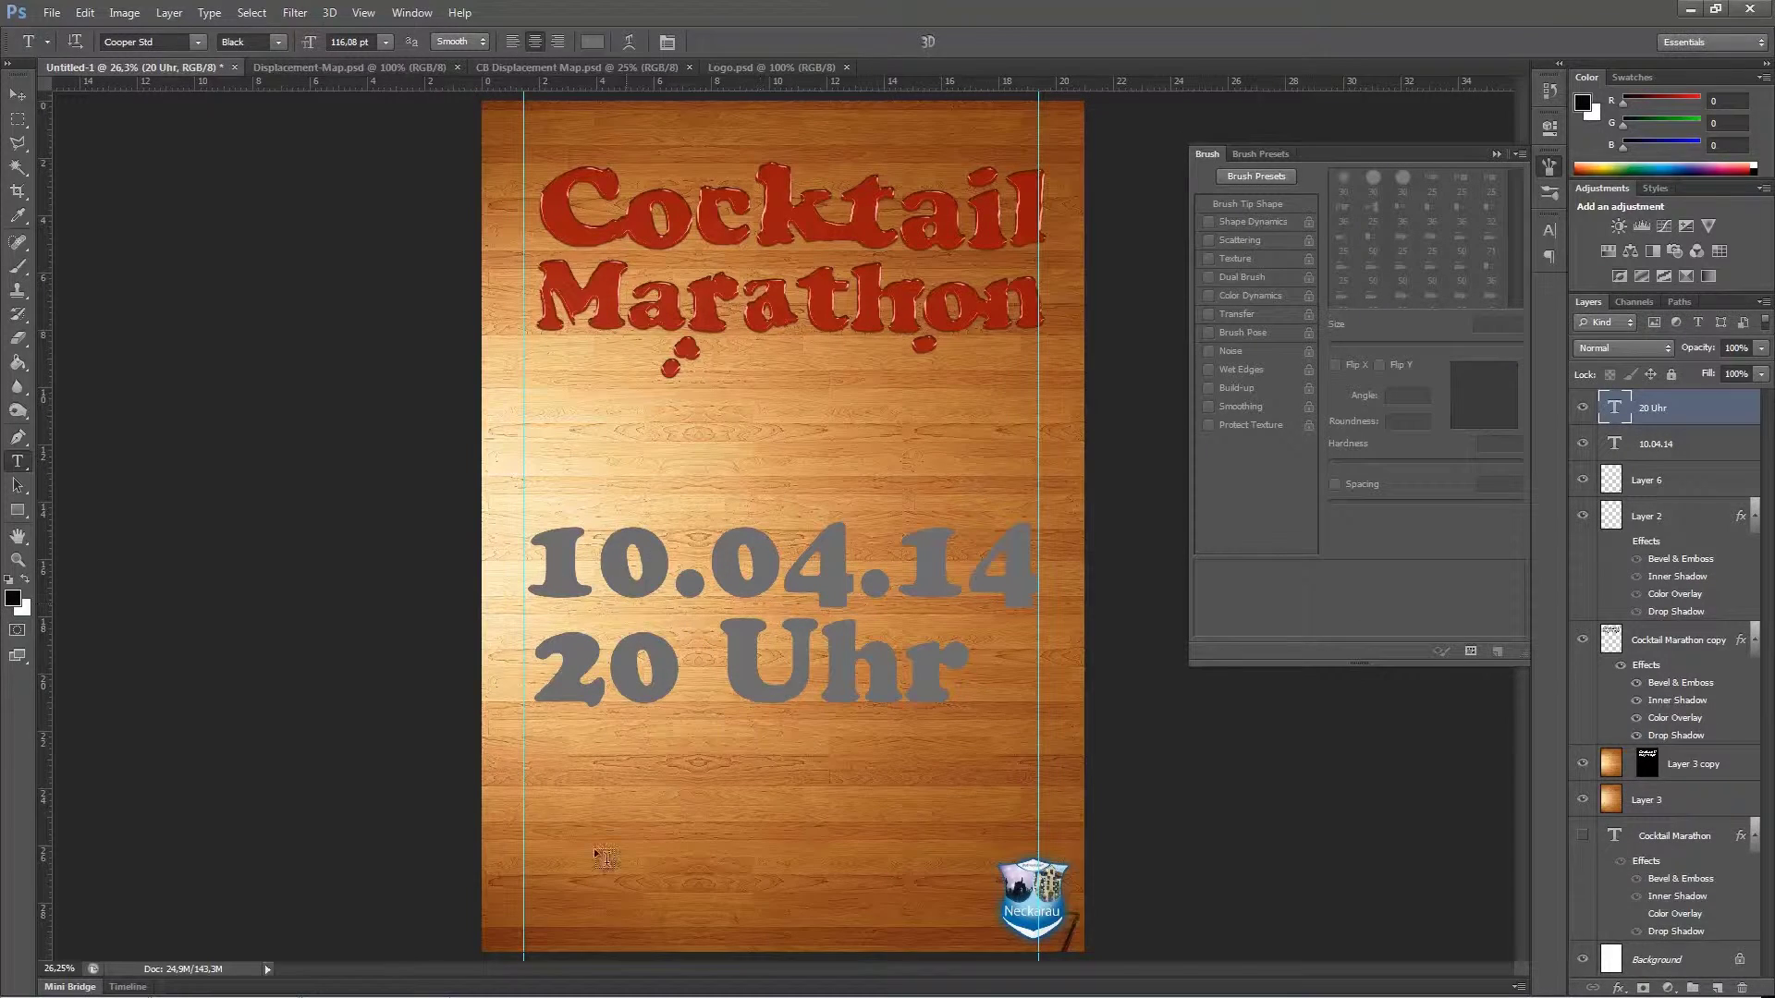
click(773, 829)
key(ctrl+a)
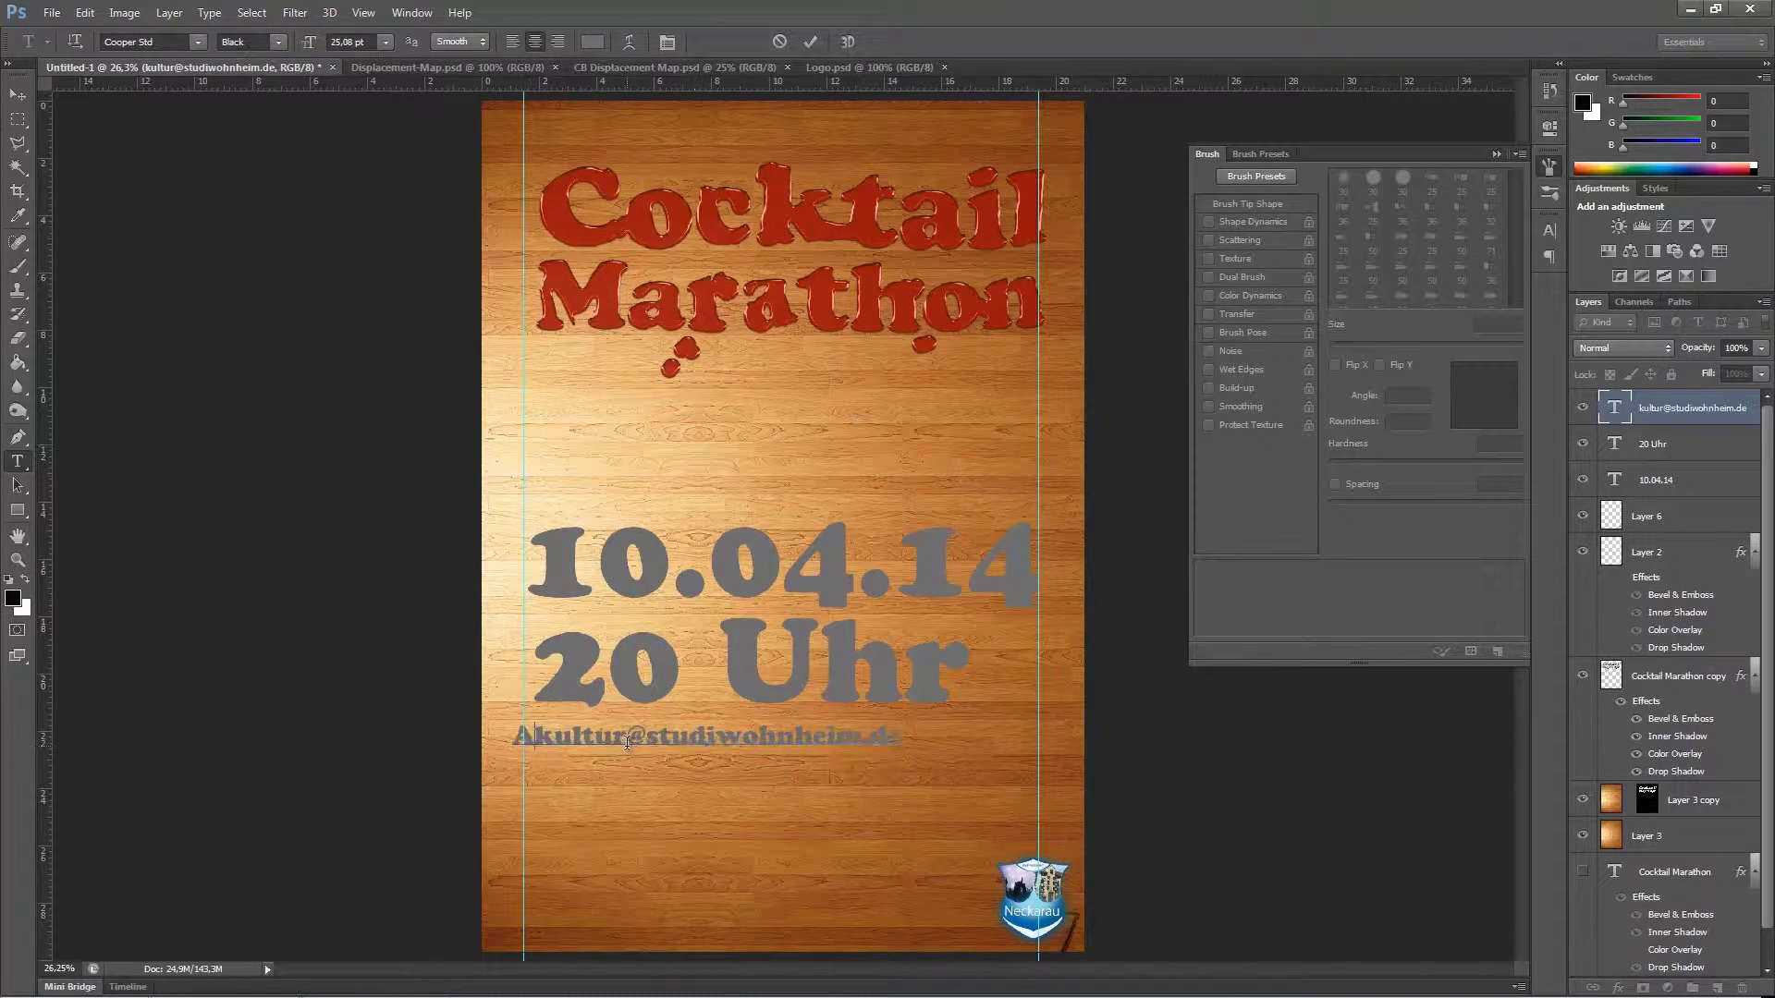
click(810, 42)
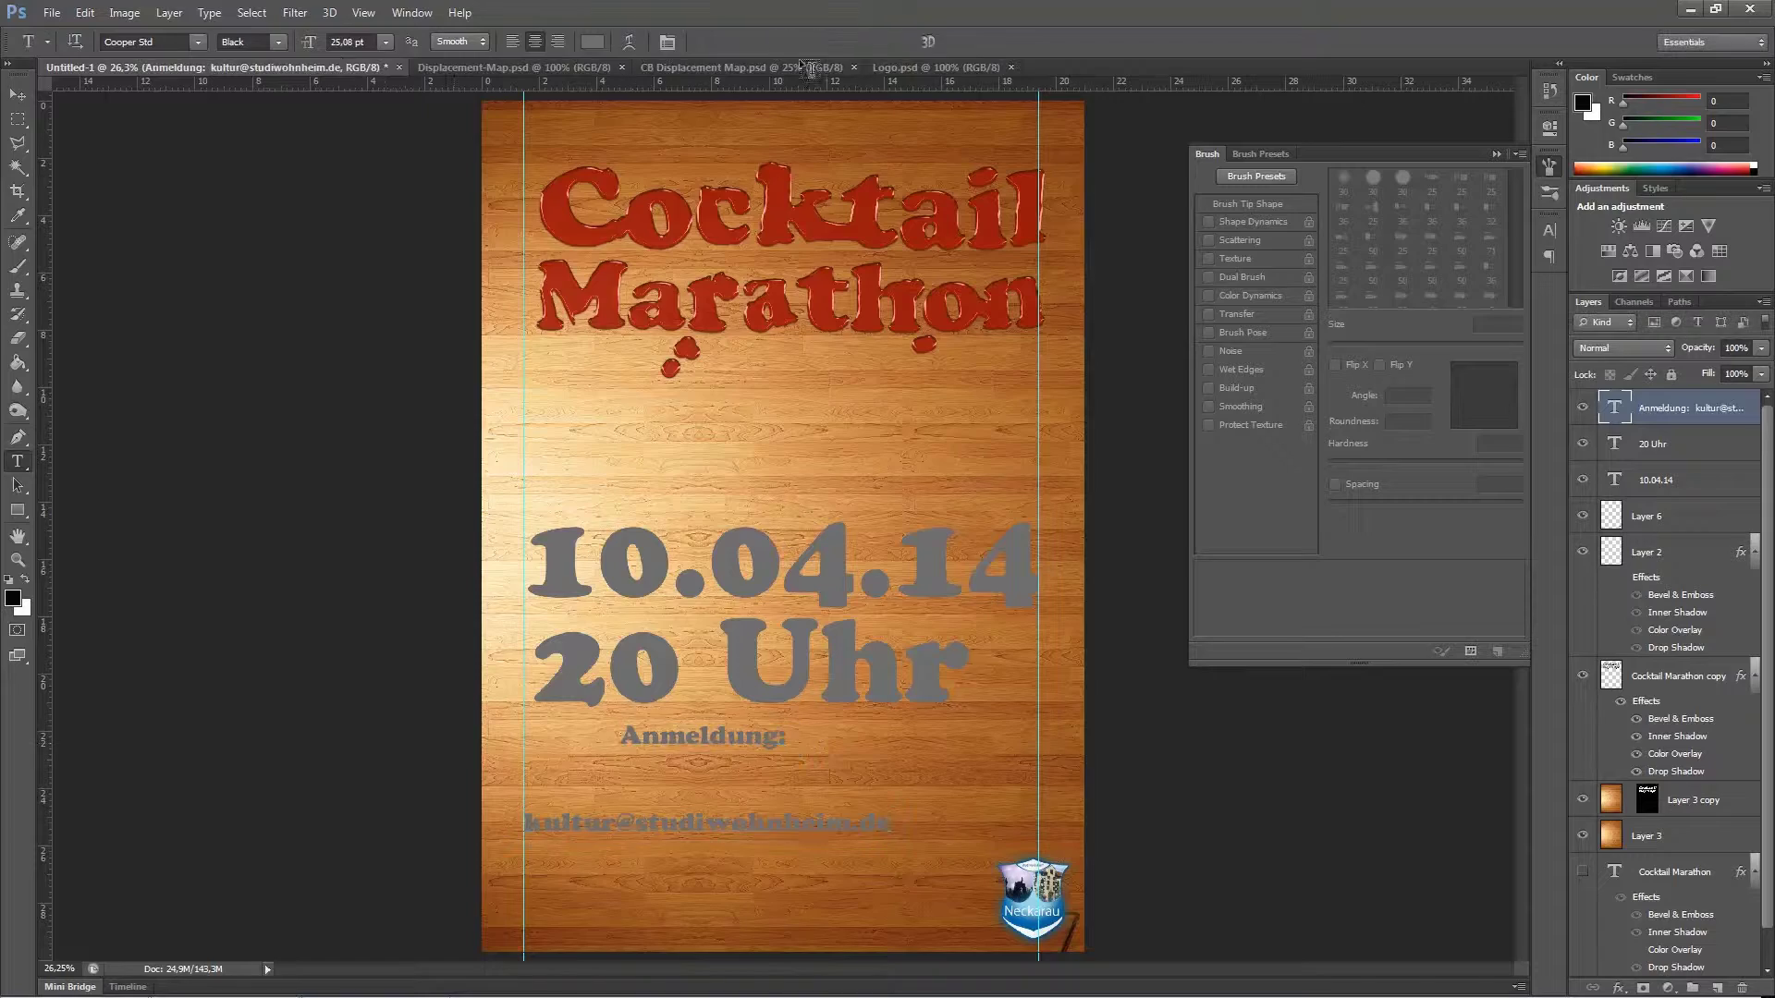
Shrink the 10.04.14 date under the title, tilt '20 Uhr', and move the registration text down.
click(1654, 479)
key(ctrl+t)
drag(1036, 605, 813, 462)
click(1653, 444)
key(ctrl+t)
mouse_move(1063, 647)
mouse_down()
mouse_move(1072, 533)
mouse_move(962, 524)
mouse_up()
key(Return)
double_click(1613, 408)
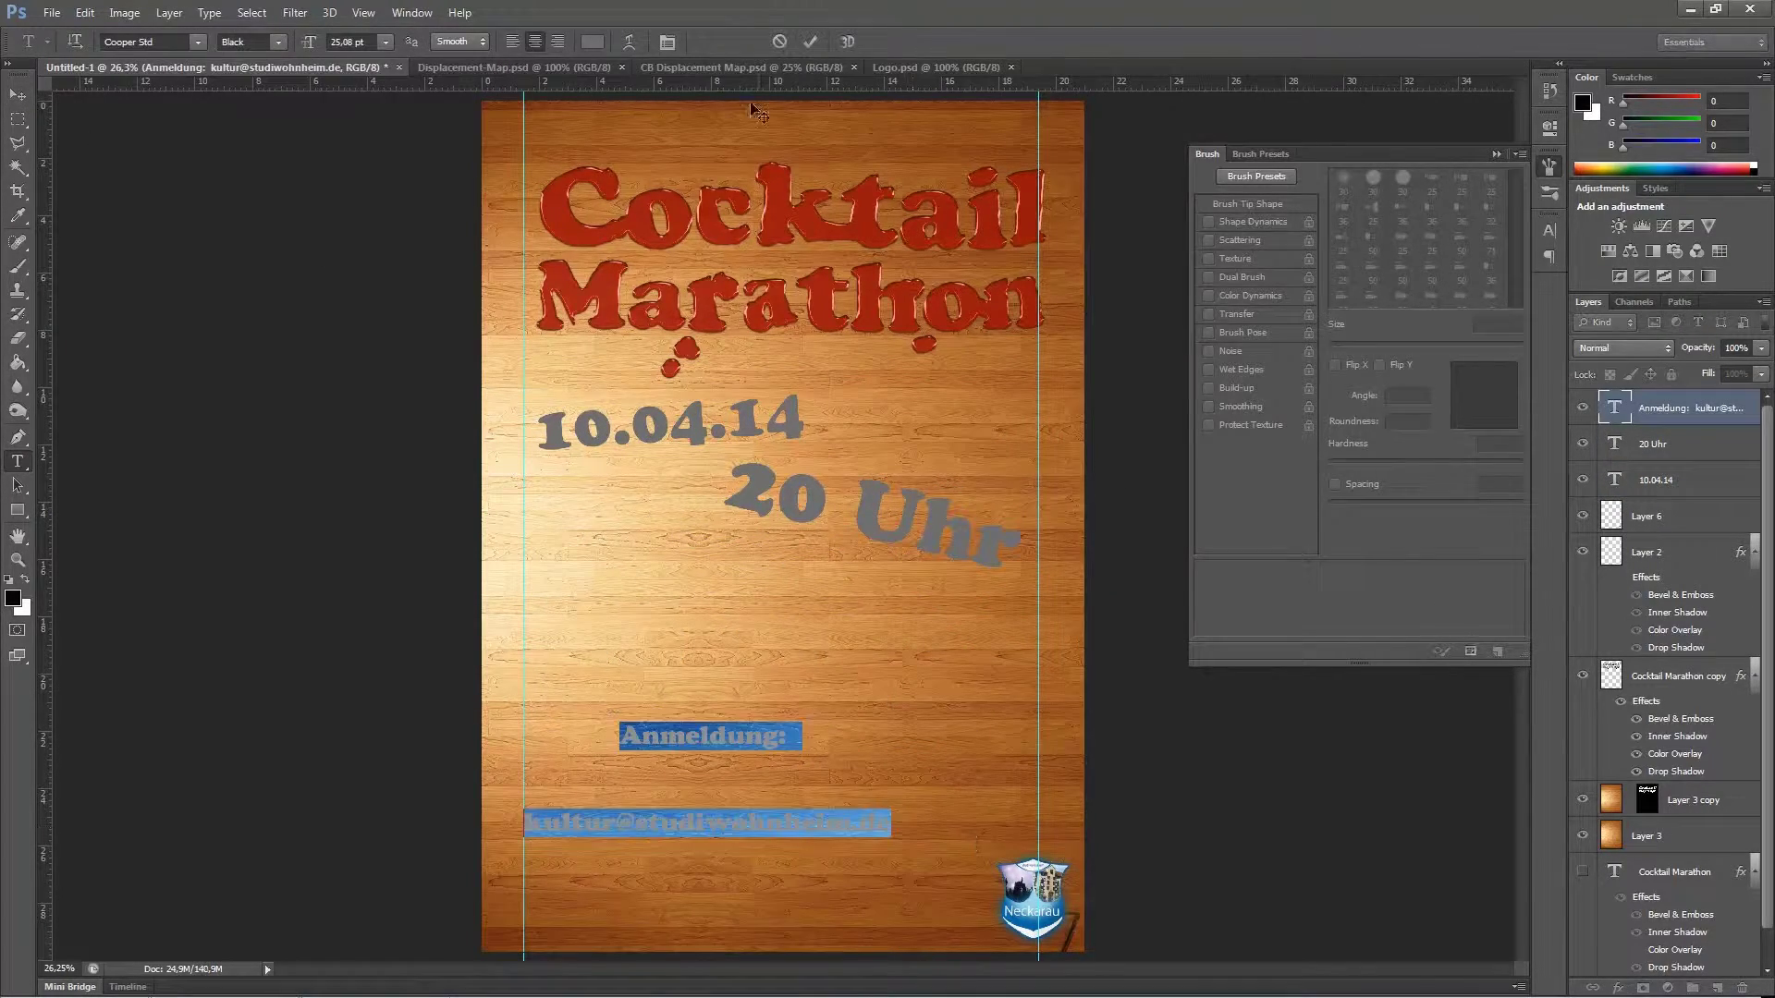
click(1549, 257)
ctrl+drag(647, 628, 647, 911)
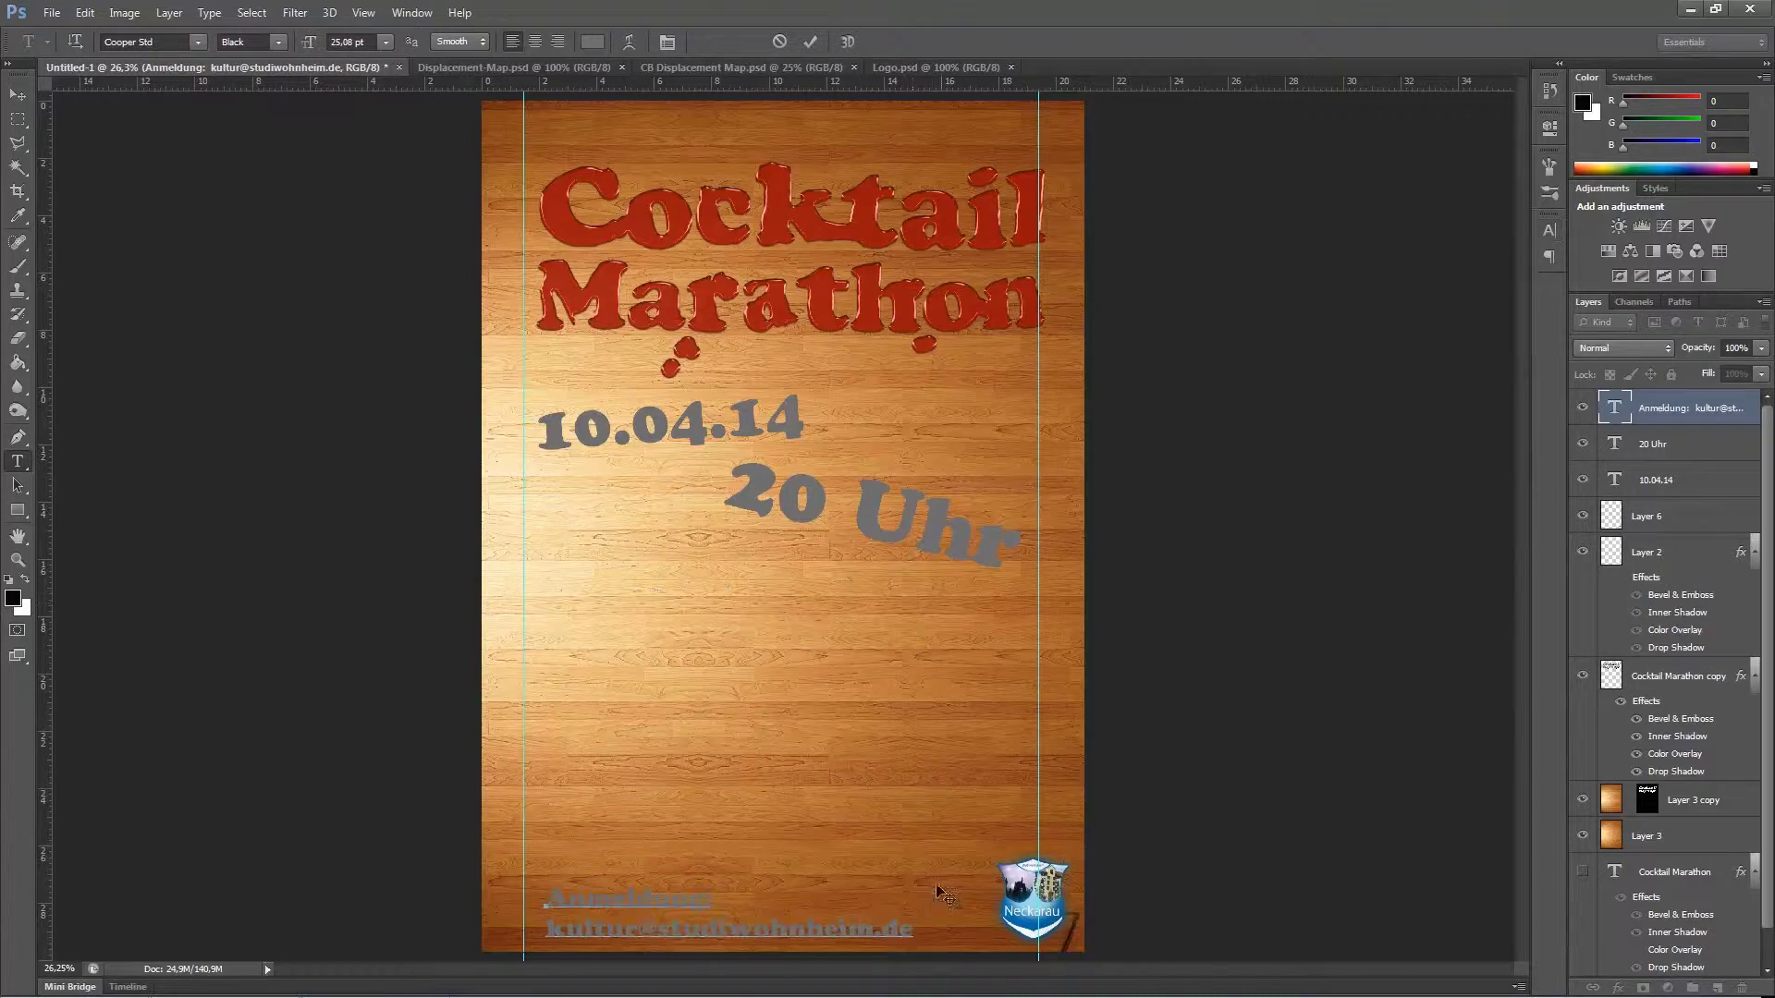
Enlarge the registration text and place a horizontal guide near the poster bottom.
drag(305, 41, 319, 44)
click(810, 41)
drag(801, 82, 802, 851)
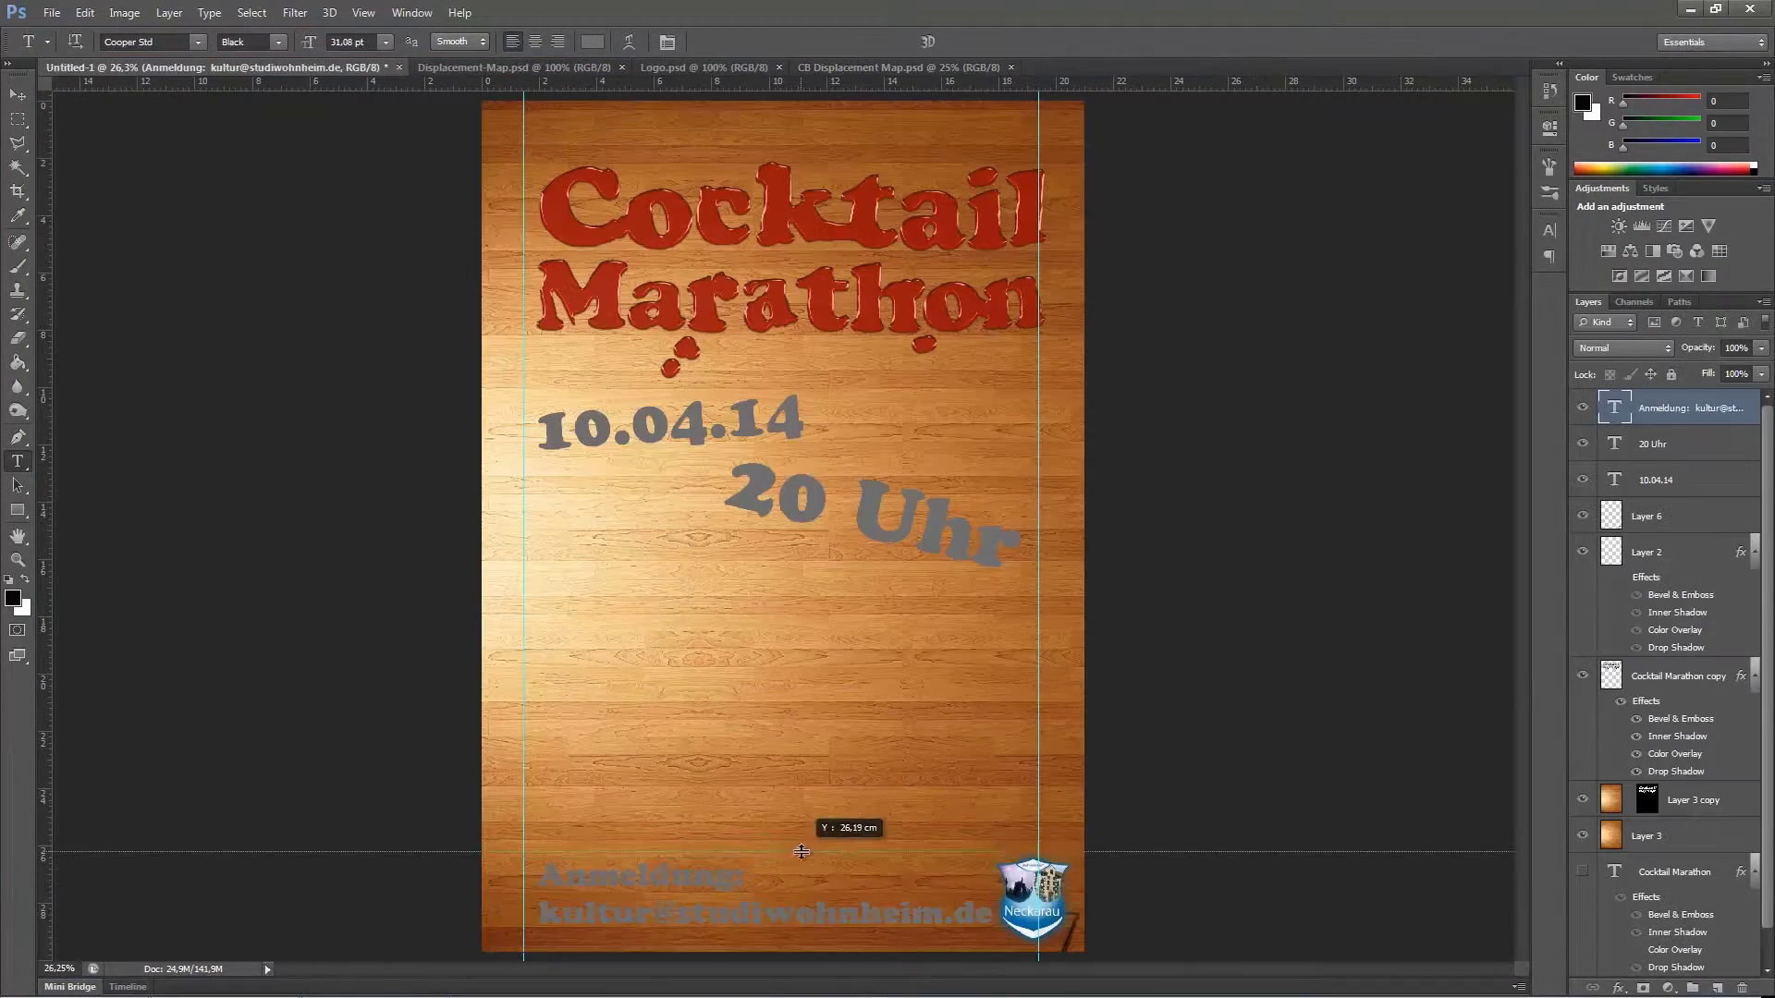
drag(817, 950, 817, 943)
Copy the title's red liquid layer style onto the registration and date layers.
right_click(1680, 676)
click(1423, 468)
right_click(1673, 407)
click(1424, 490)
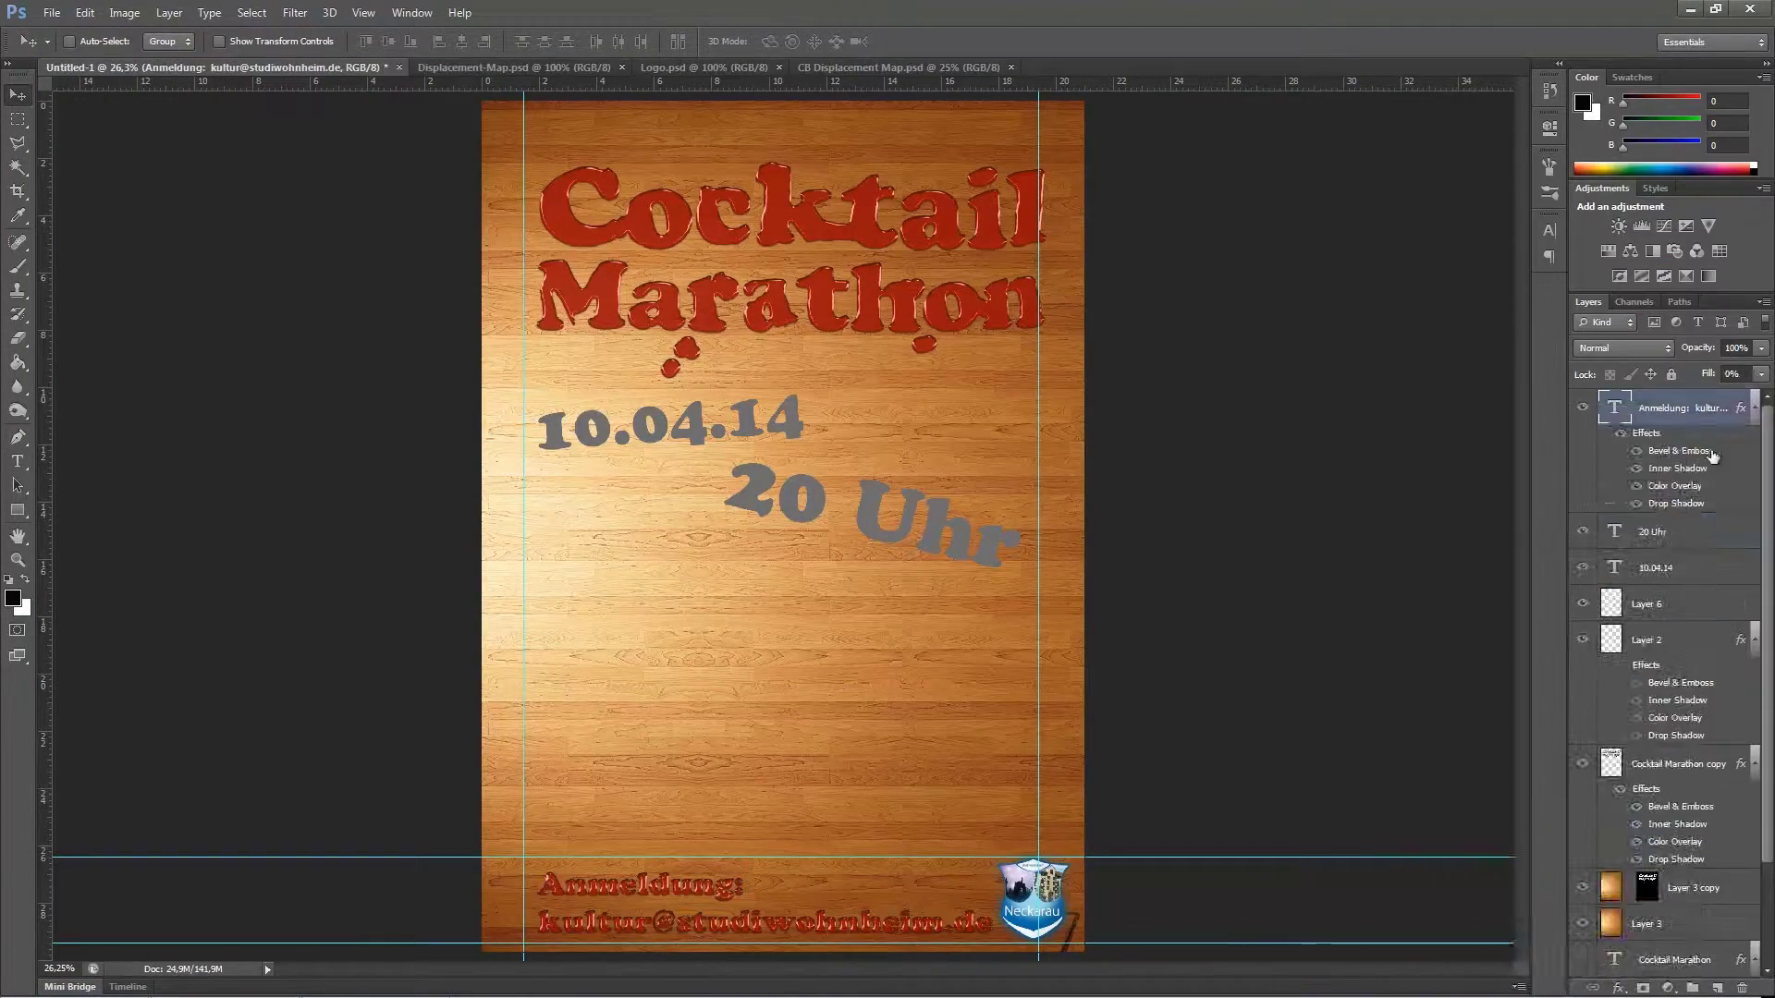
click(1654, 531)
right_click(1695, 652)
click(1461, 514)
click(1673, 408)
Try a Displace filter on the registration text, then undo back to editable type.
click(294, 12)
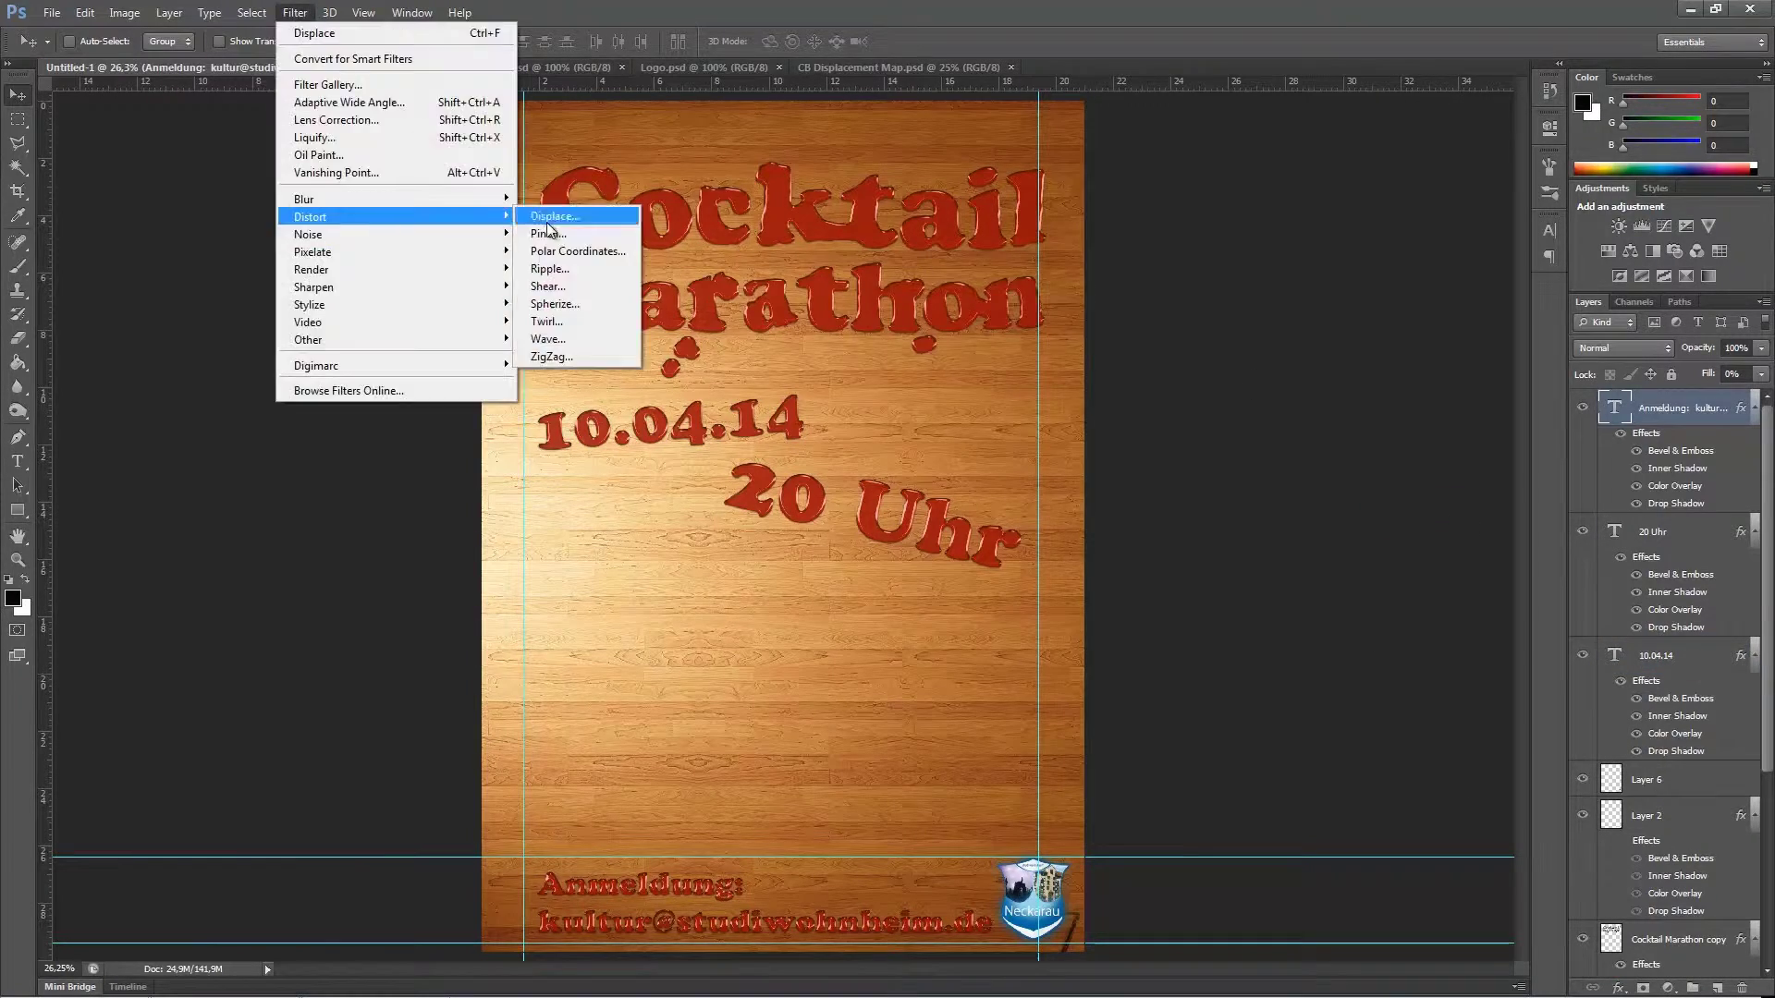
click(575, 218)
click(860, 392)
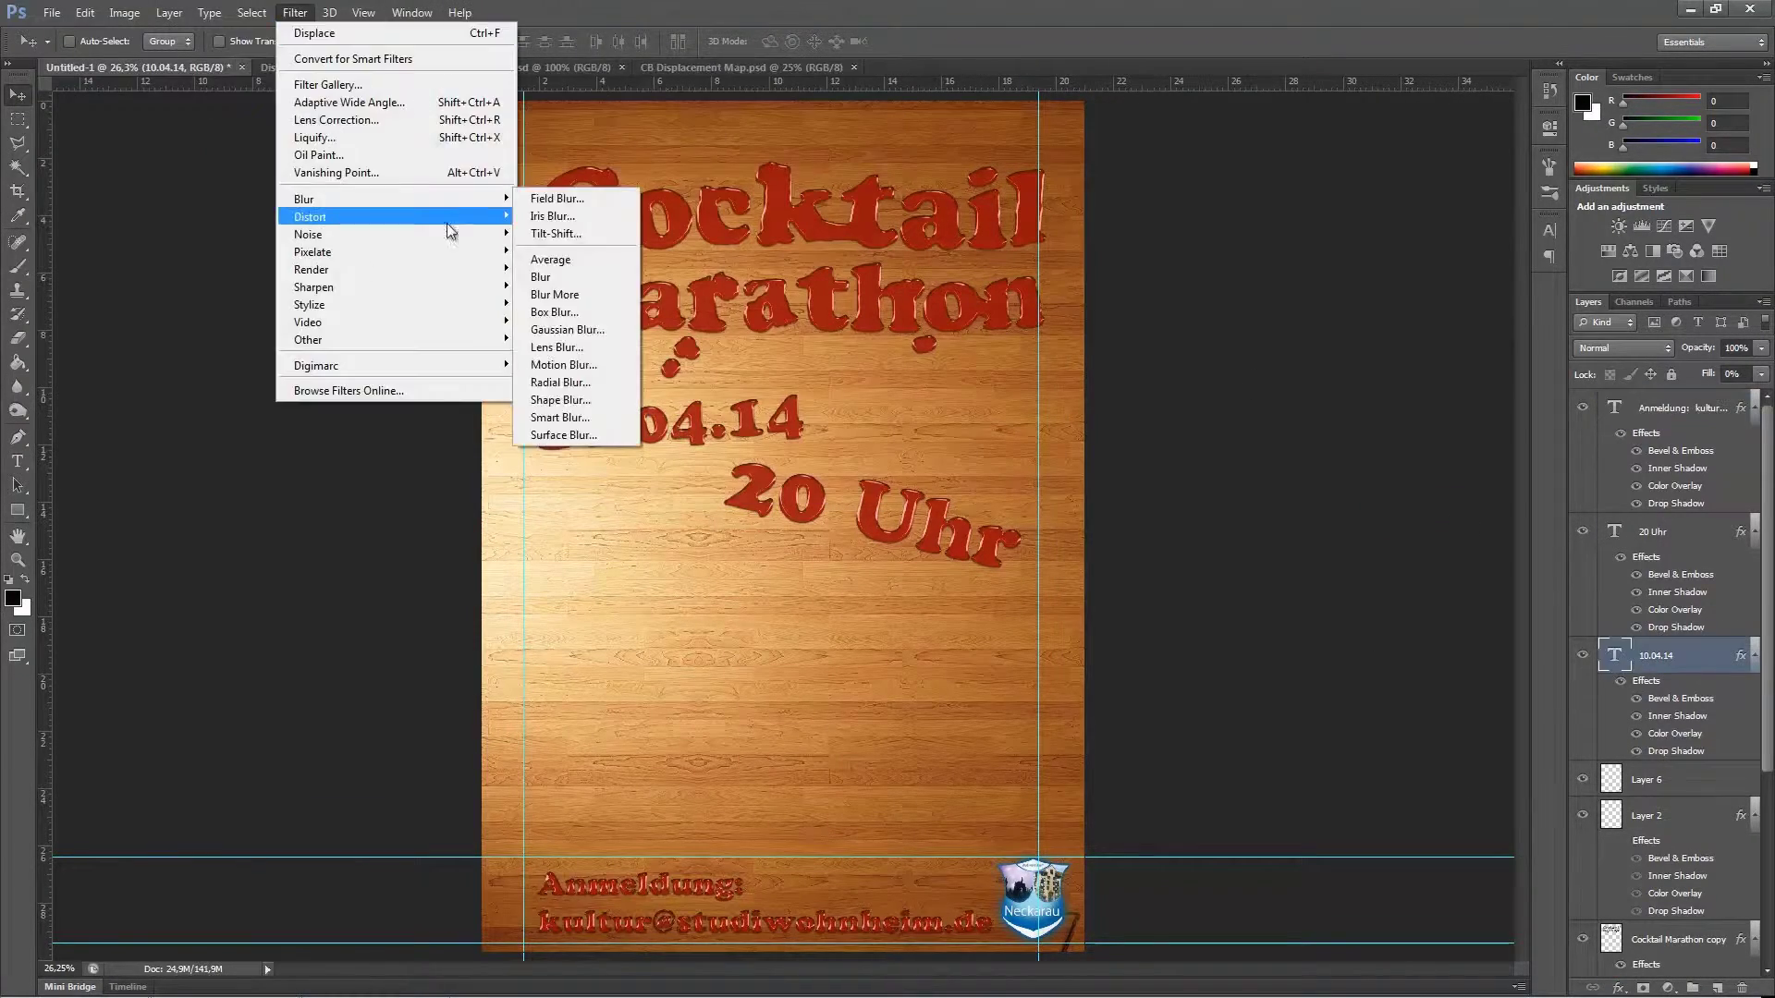
key(ctrl+alt+z)
key(ctrl+alt+z)
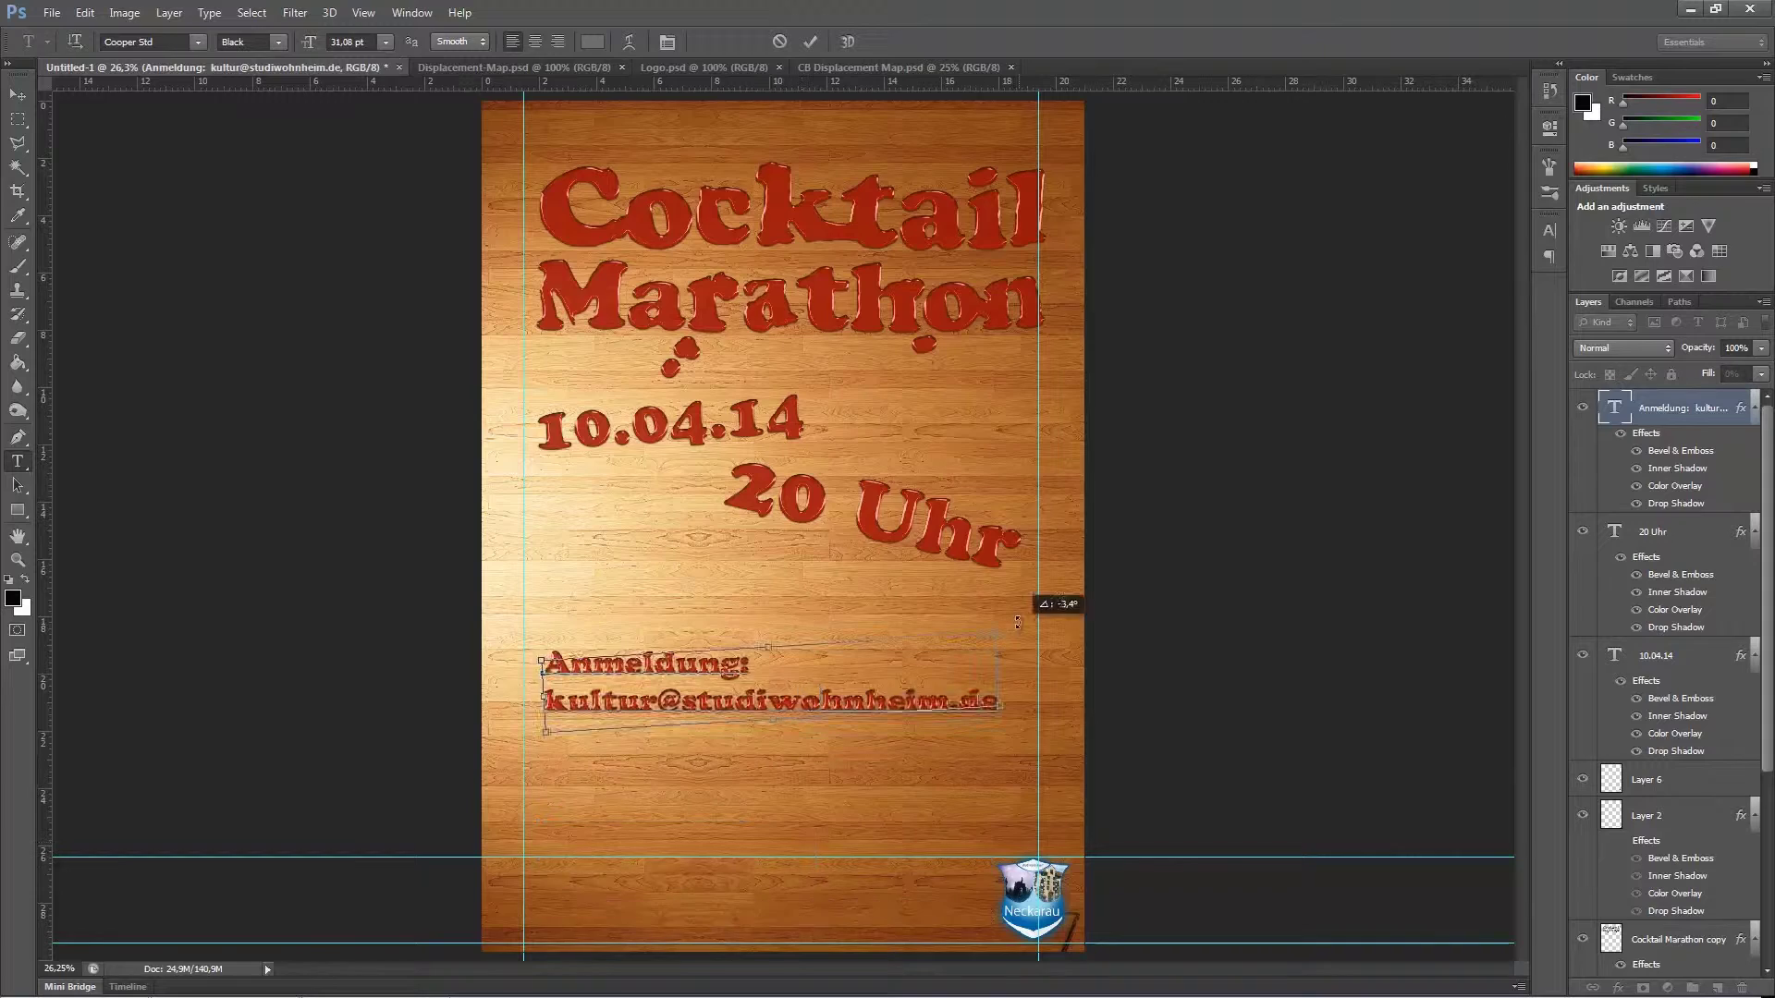
Break the contact e-mail onto two lines after the @ sign.
click(679, 767)
key(Return)
key(shift+Up)
key(Down)
key(shift+Down)
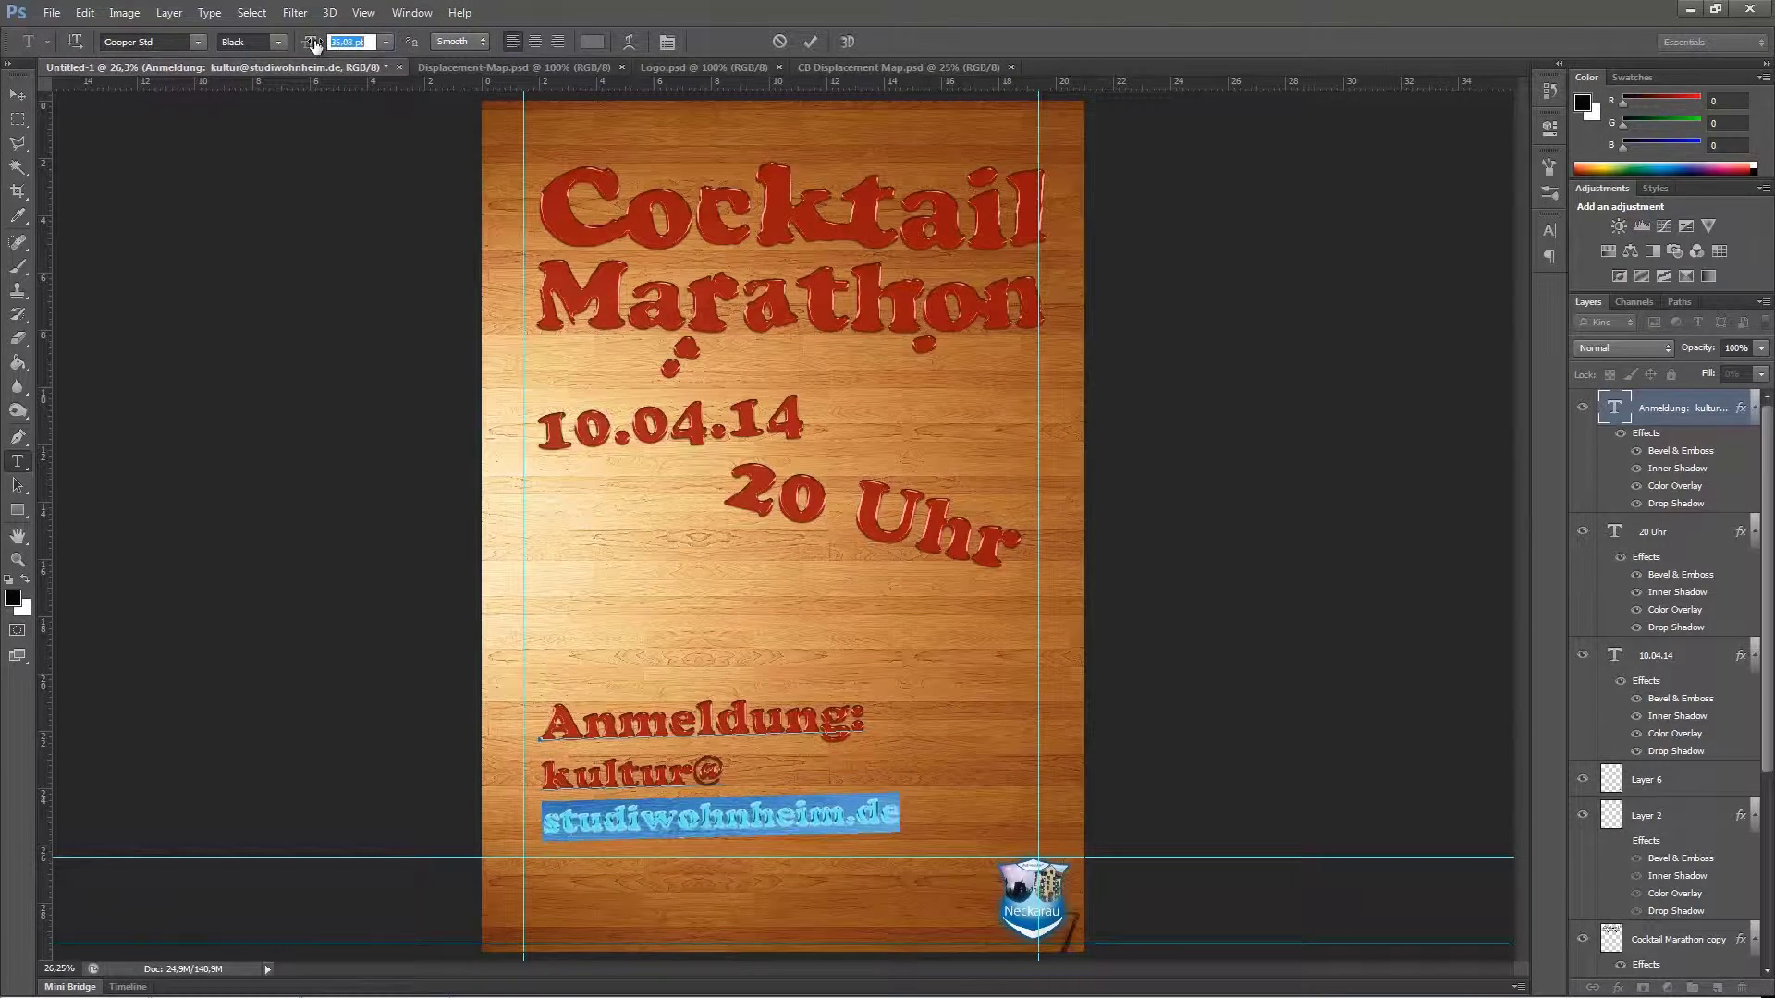
Move the registration block down and enlarge it along the bottom edge.
click(18, 94)
drag(718, 506, 723, 610)
key(ctrl+t)
drag(895, 800, 995, 779)
key(Return)
drag(1104, 443, 1098, 451)
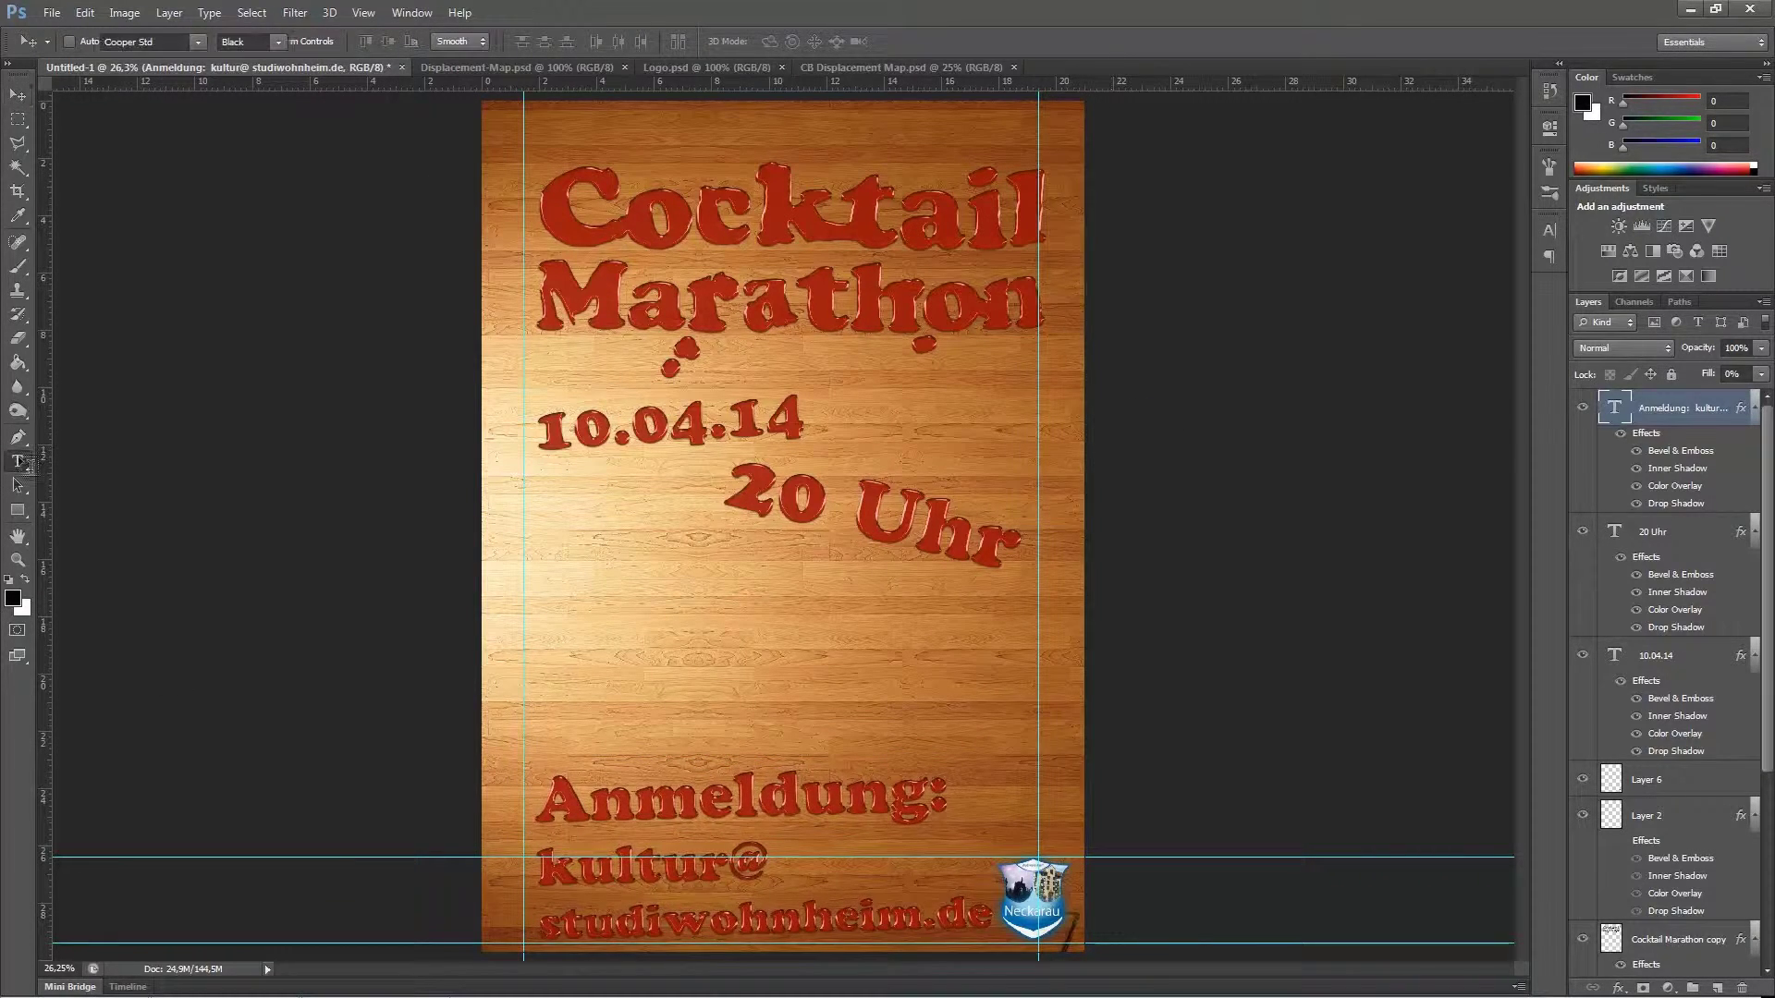
Tighten the line spacing of the two e-mail lines.
double_click(1613, 408)
click(1549, 231)
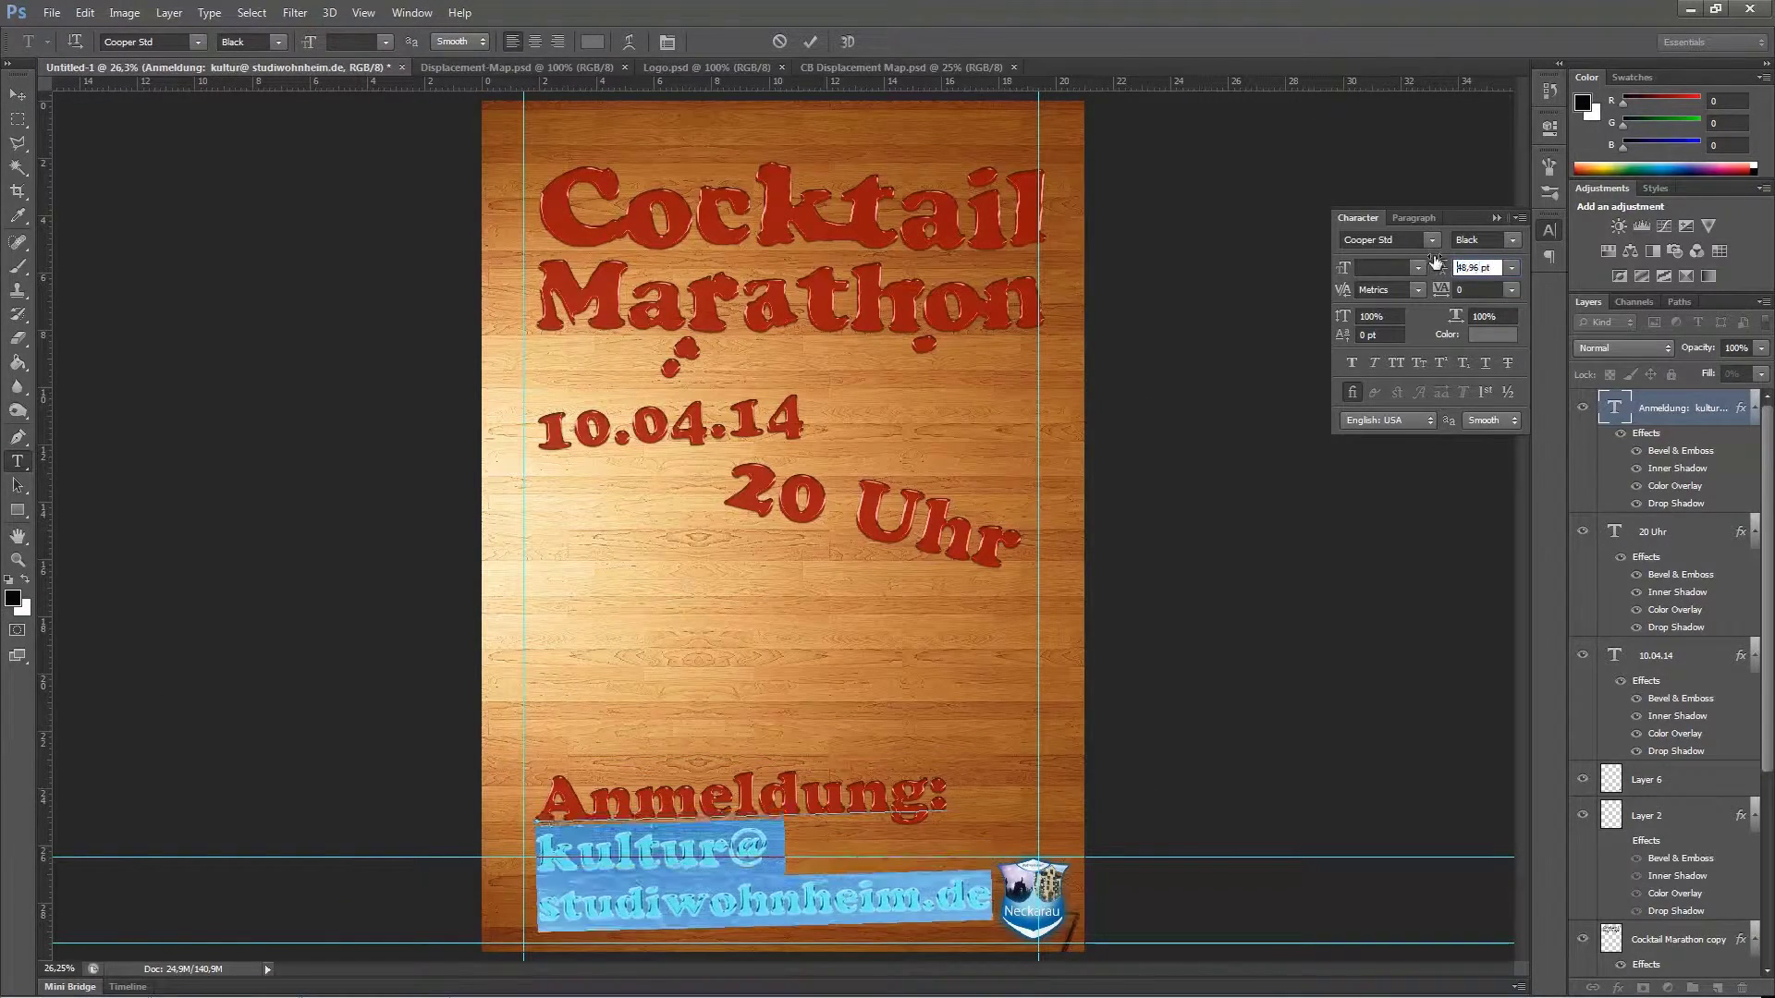
drag(1435, 262, 1424, 266)
click(811, 42)
Select the 20 Uhr layer and open the registration layer's options.
key(v)
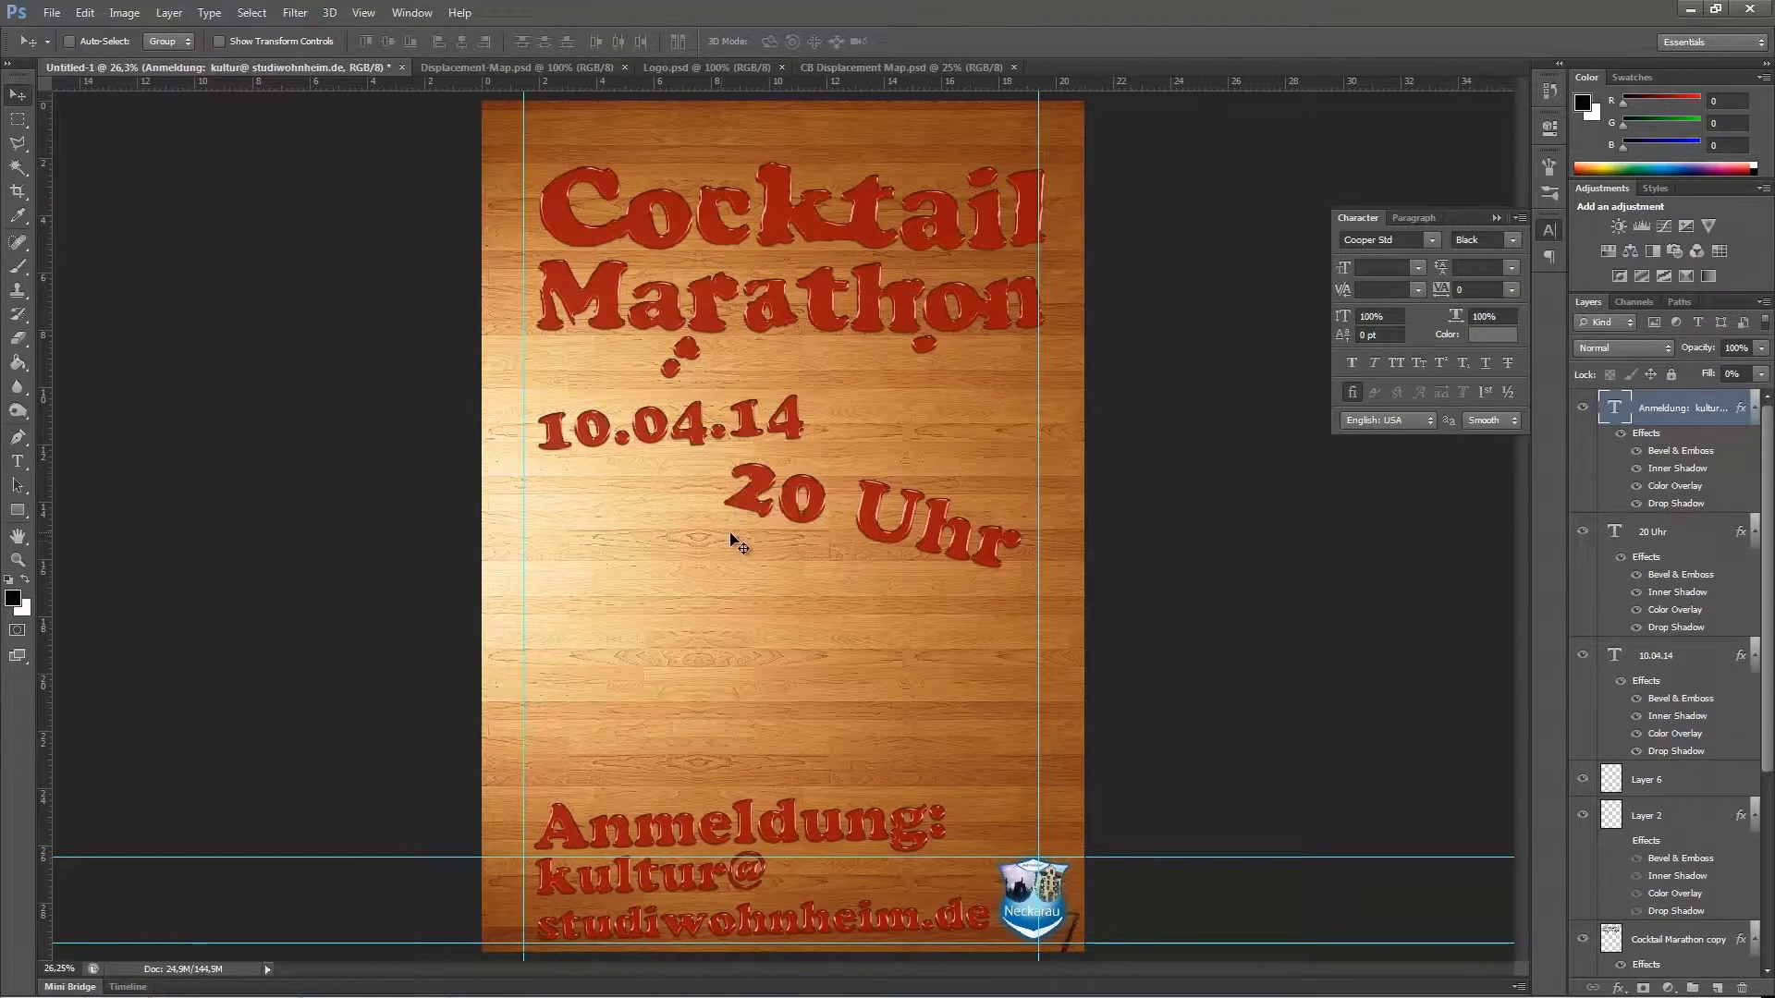
key(alt+bracketleft)
key(t)
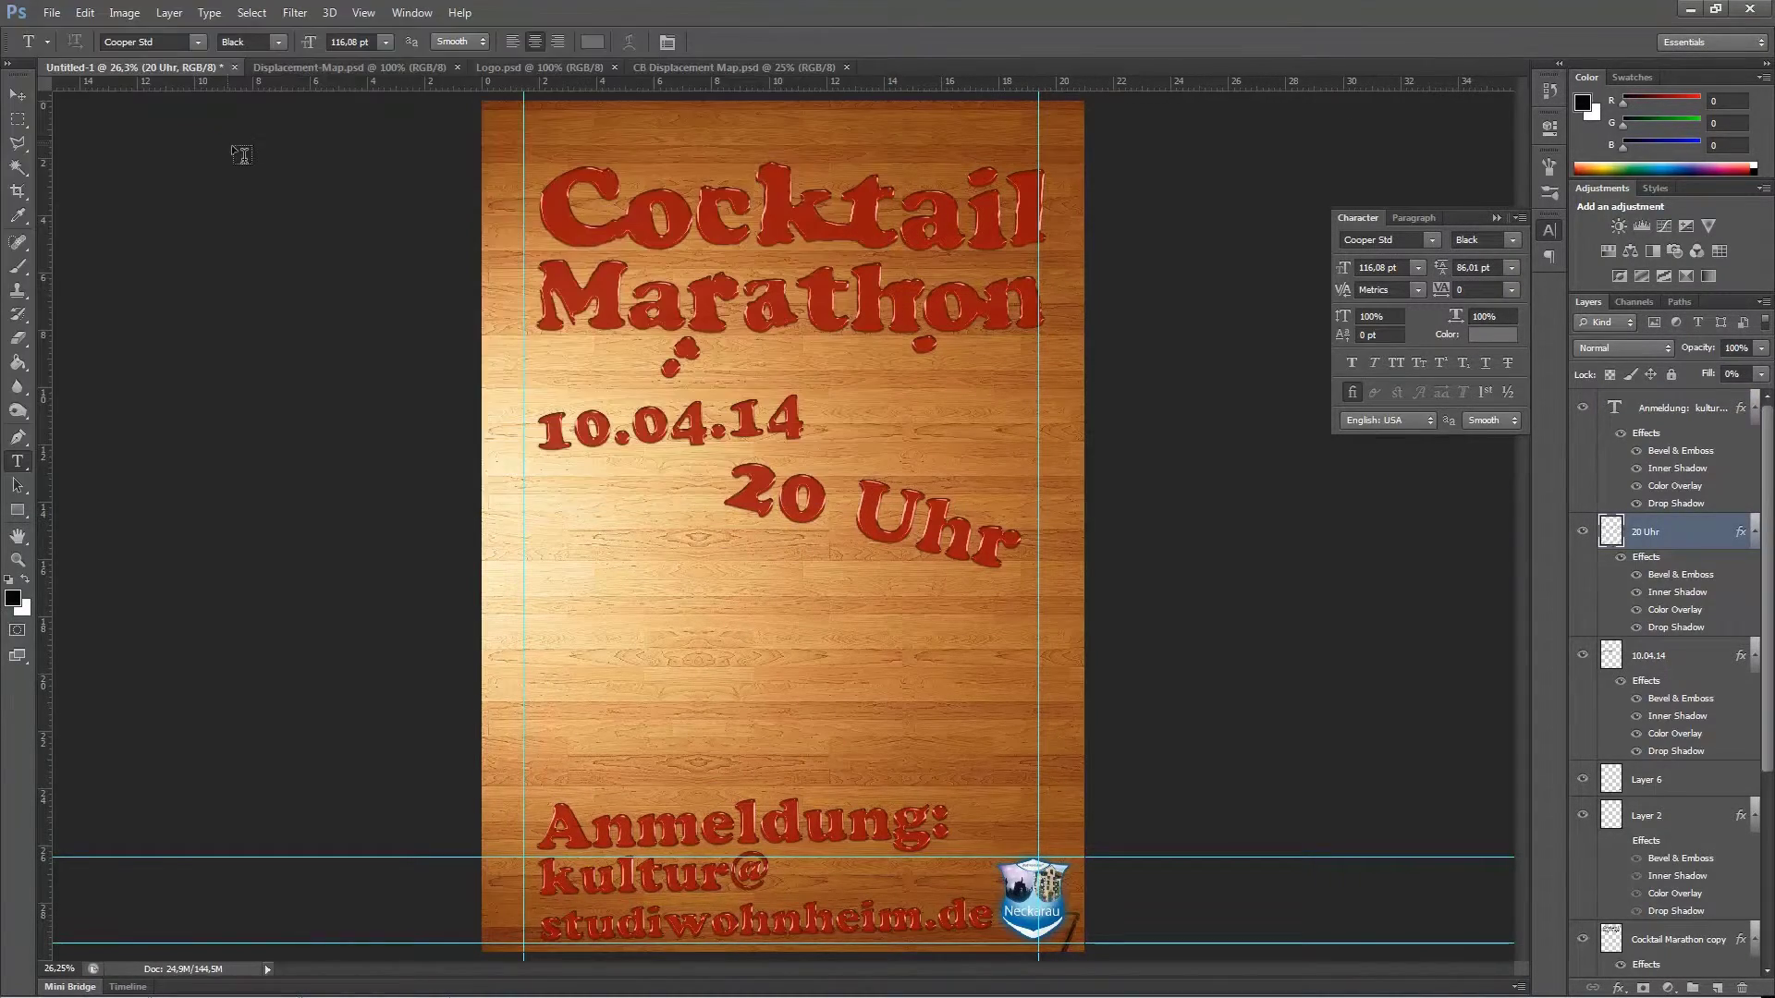
right_click(1664, 413)
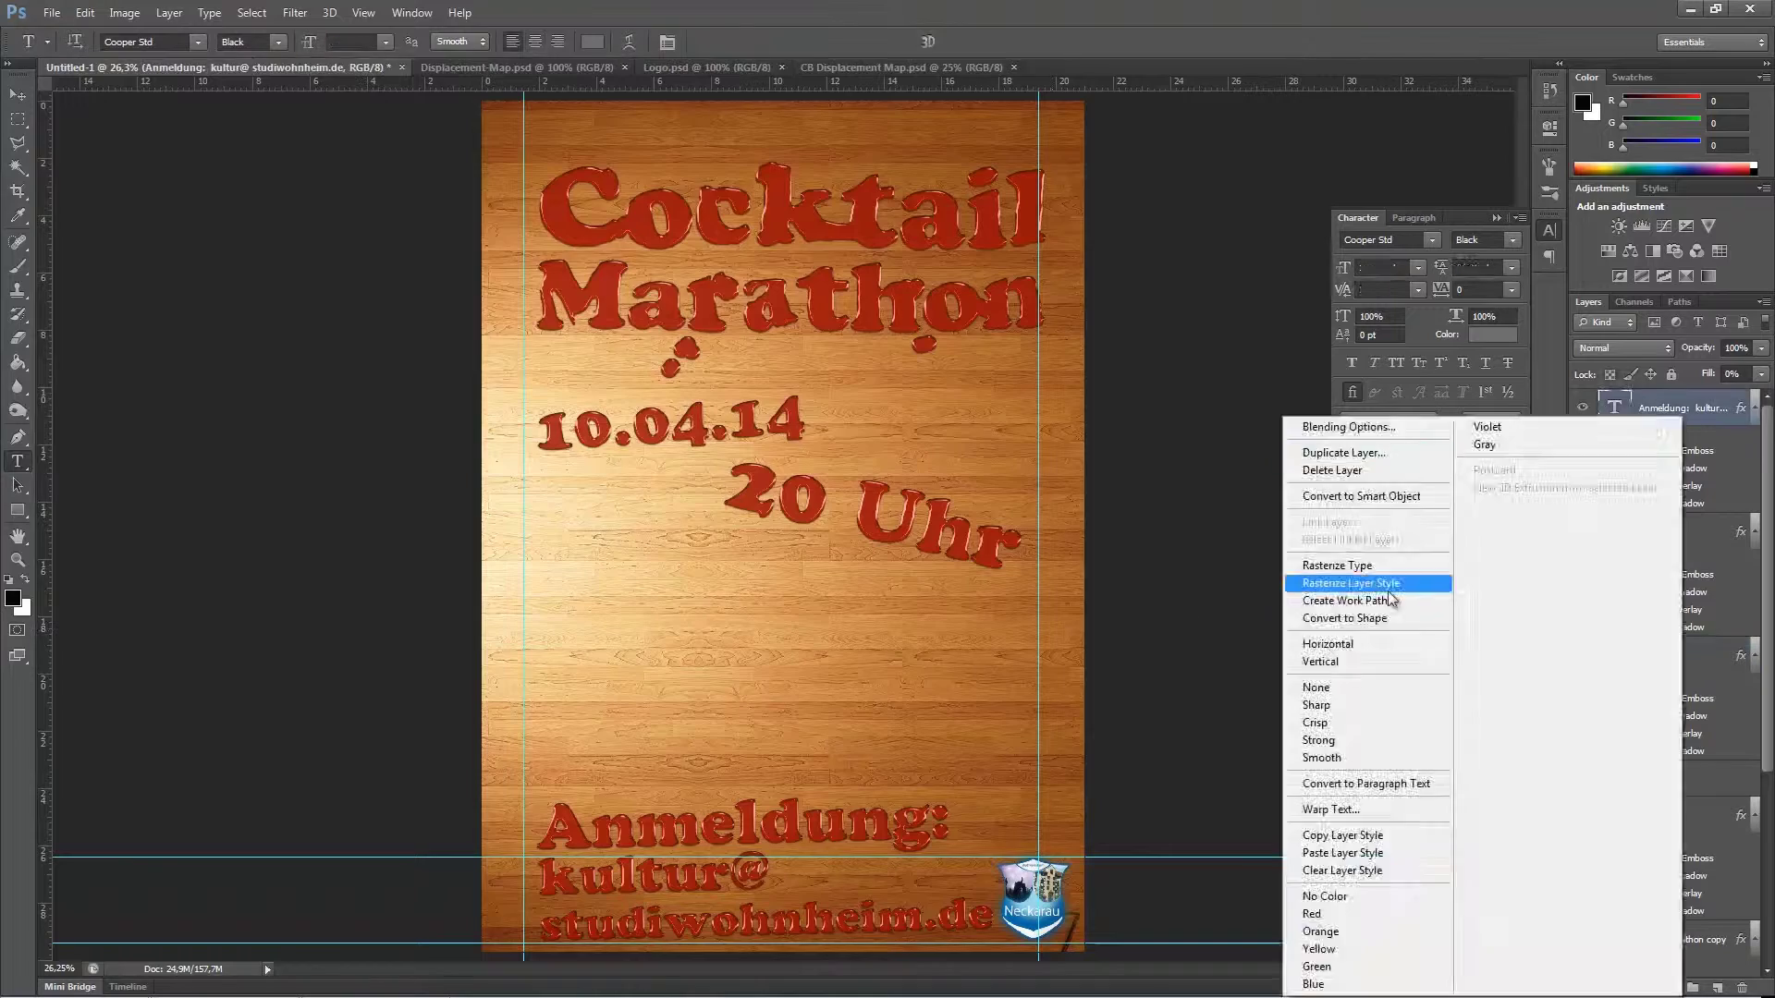
Rasterize the registration layer's style and apply a Displace distortion.
click(1388, 593)
click(295, 13)
click(555, 218)
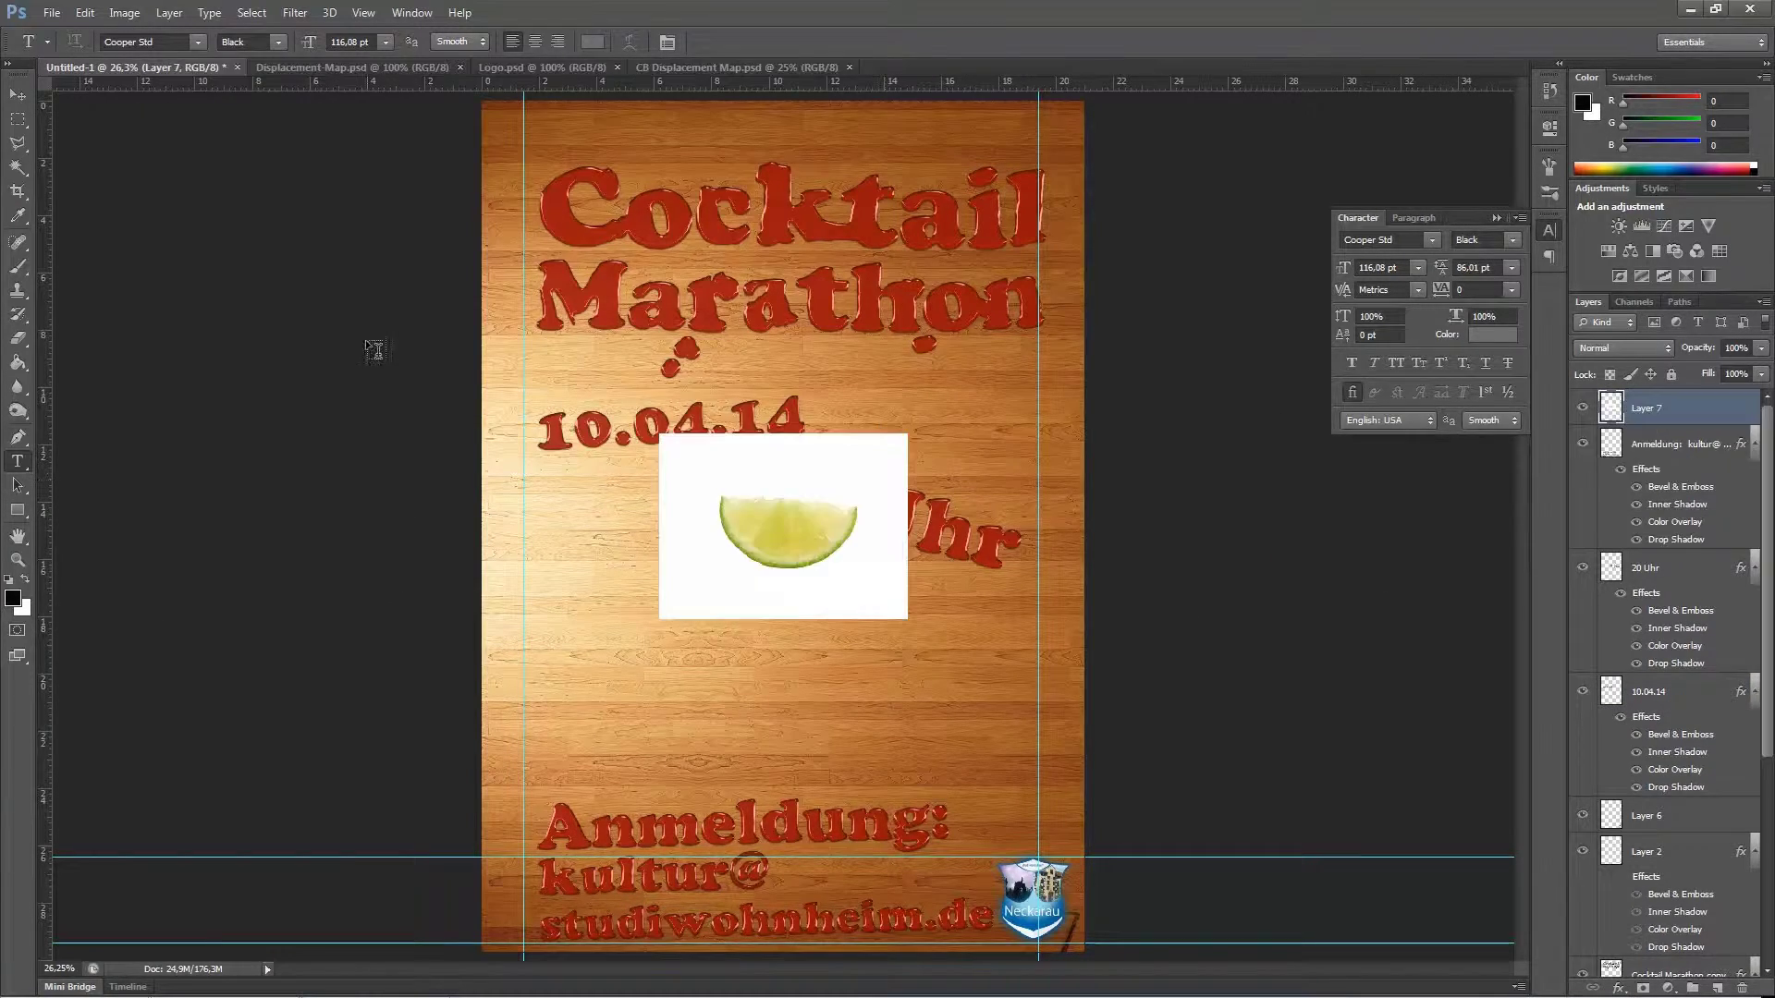
Remove the white background around the lime, then enlarge and reposition it.
click(753, 457)
click(744, 40)
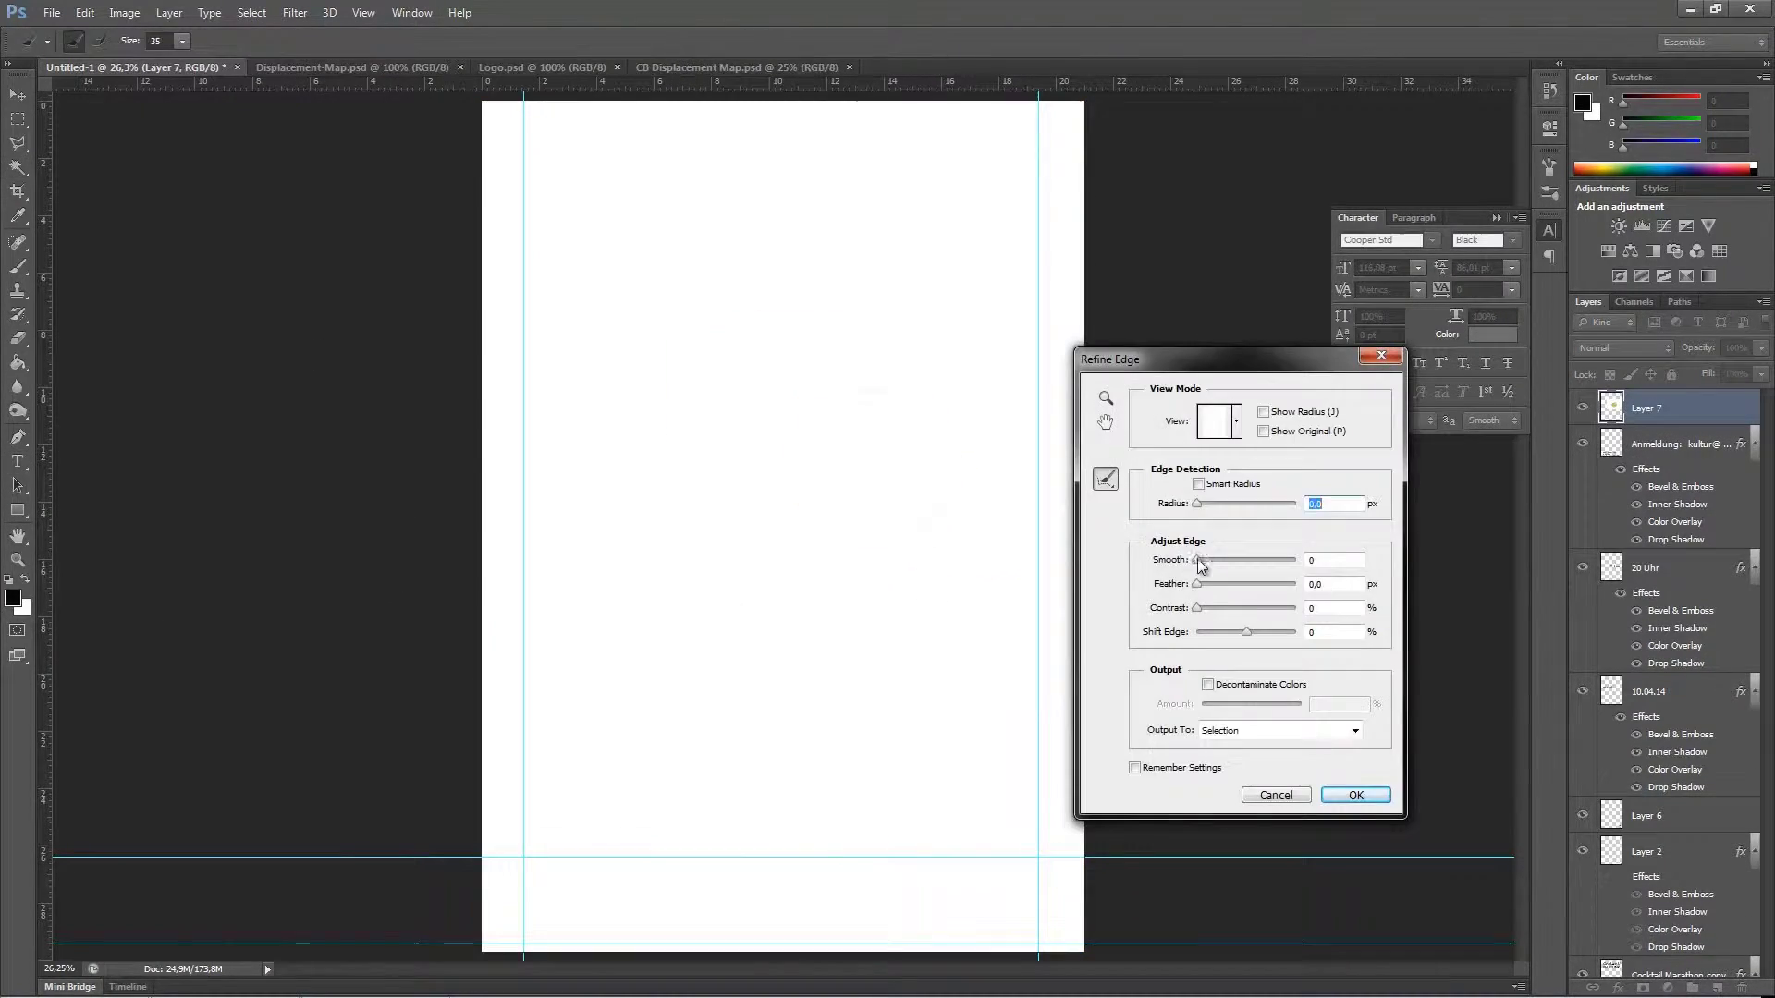
click(1351, 784)
key(e)
key(ctrl+t)
drag(616, 538, 547, 570)
Duplicate the lime layer as a shadow and shift the original lime right.
click(124, 12)
click(171, 128)
drag(1479, 463, 1655, 427)
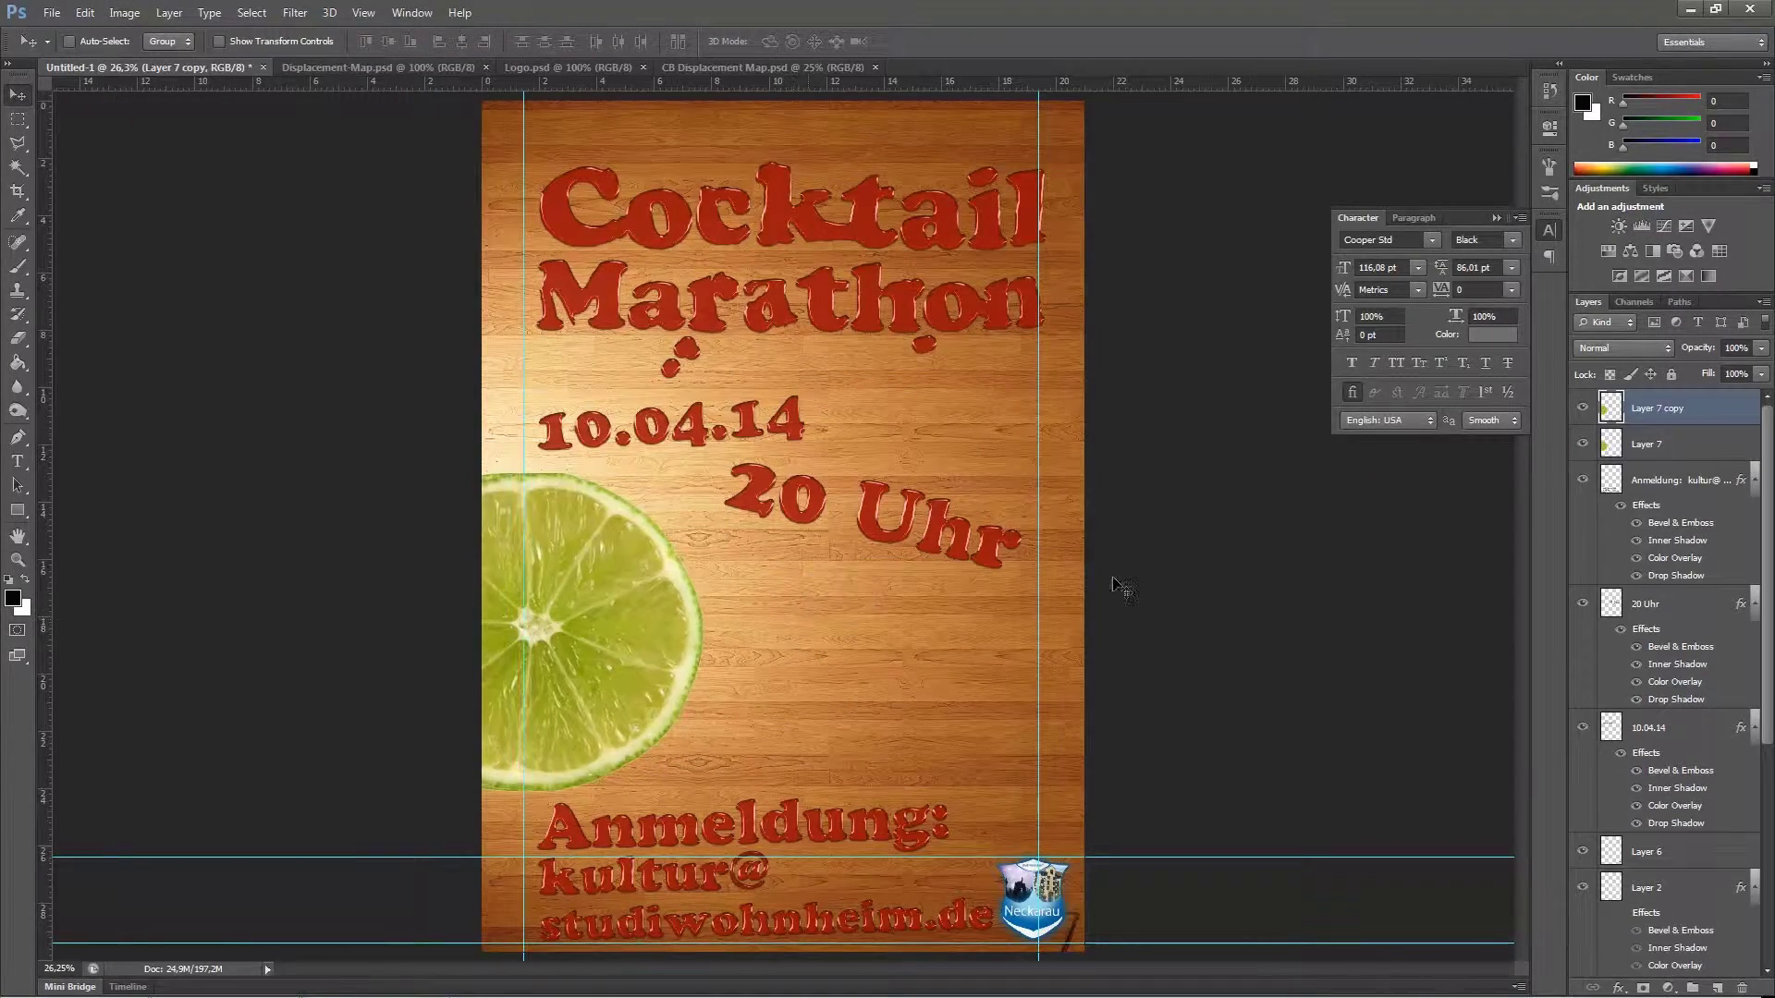
click(1712, 412)
drag(792, 520, 813, 519)
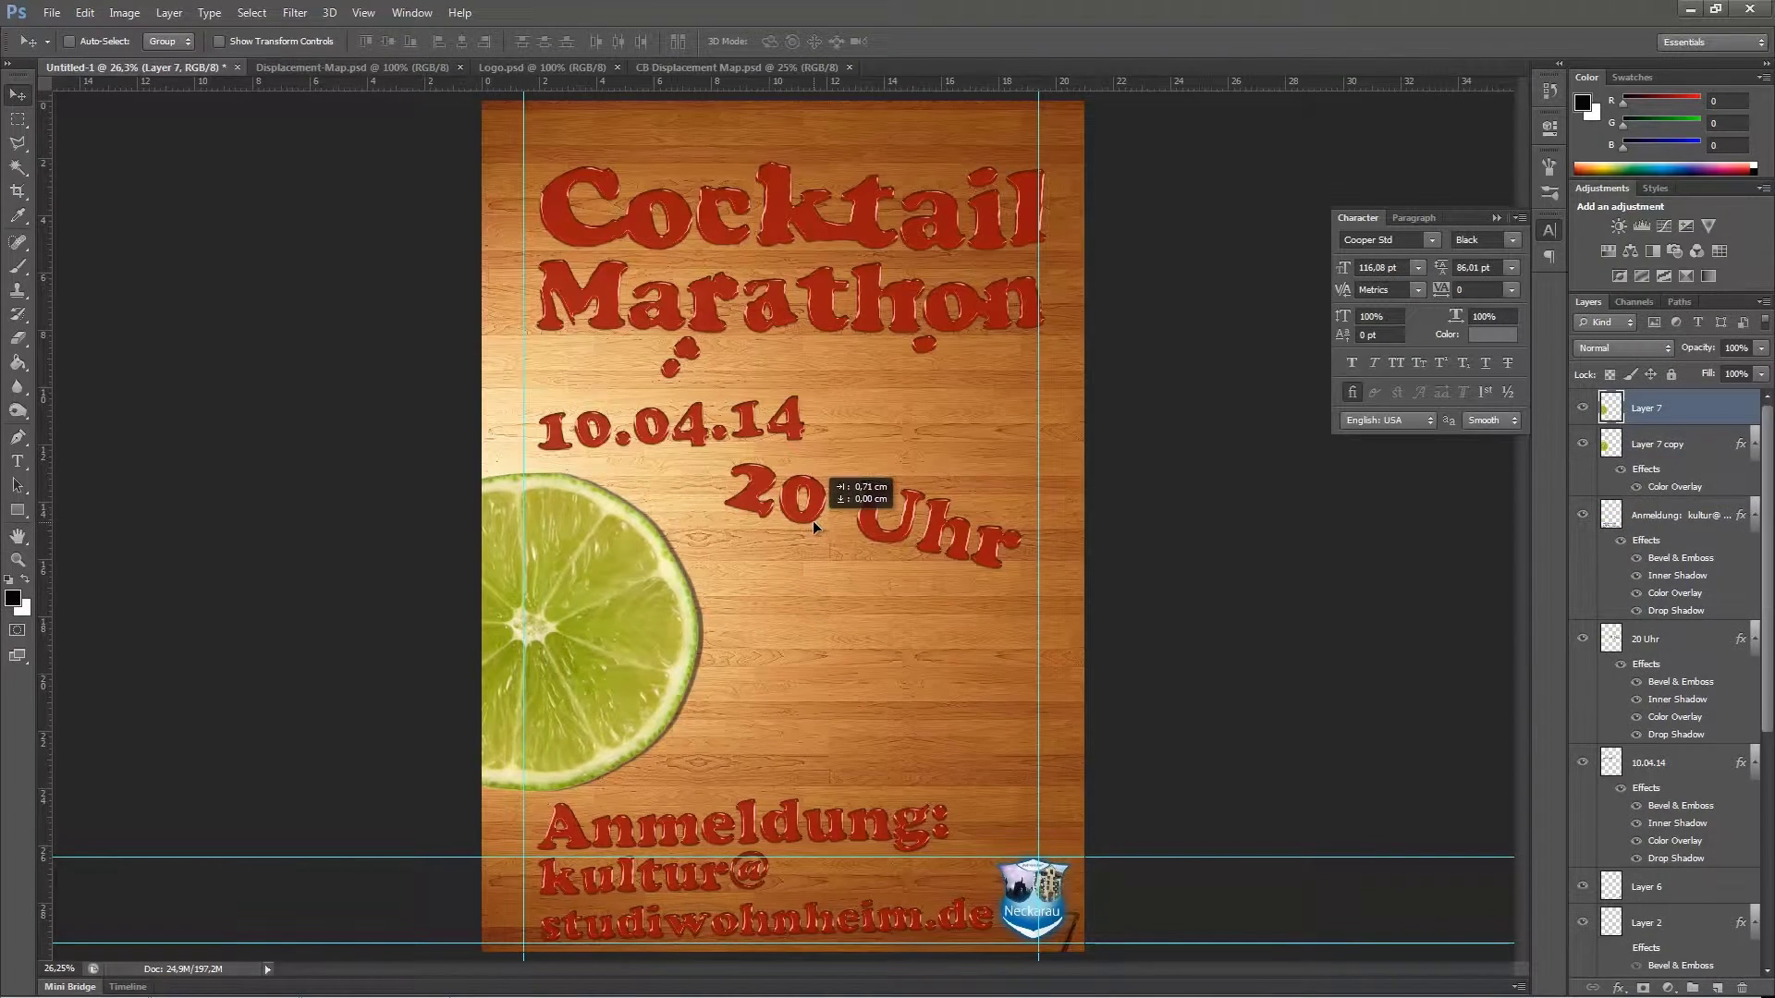
Shrink both lime layers together to about 74%.
shift+click(1676, 441)
key(ctrl+t)
mouse_move(673, 483)
mouse_down()
mouse_move(732, 538)
mouse_move(721, 550)
mouse_move(855, 495)
mouse_up()
key(Return)
Set the lime's Brightness/Contrast contrast to 15 and move it further right.
click(124, 13)
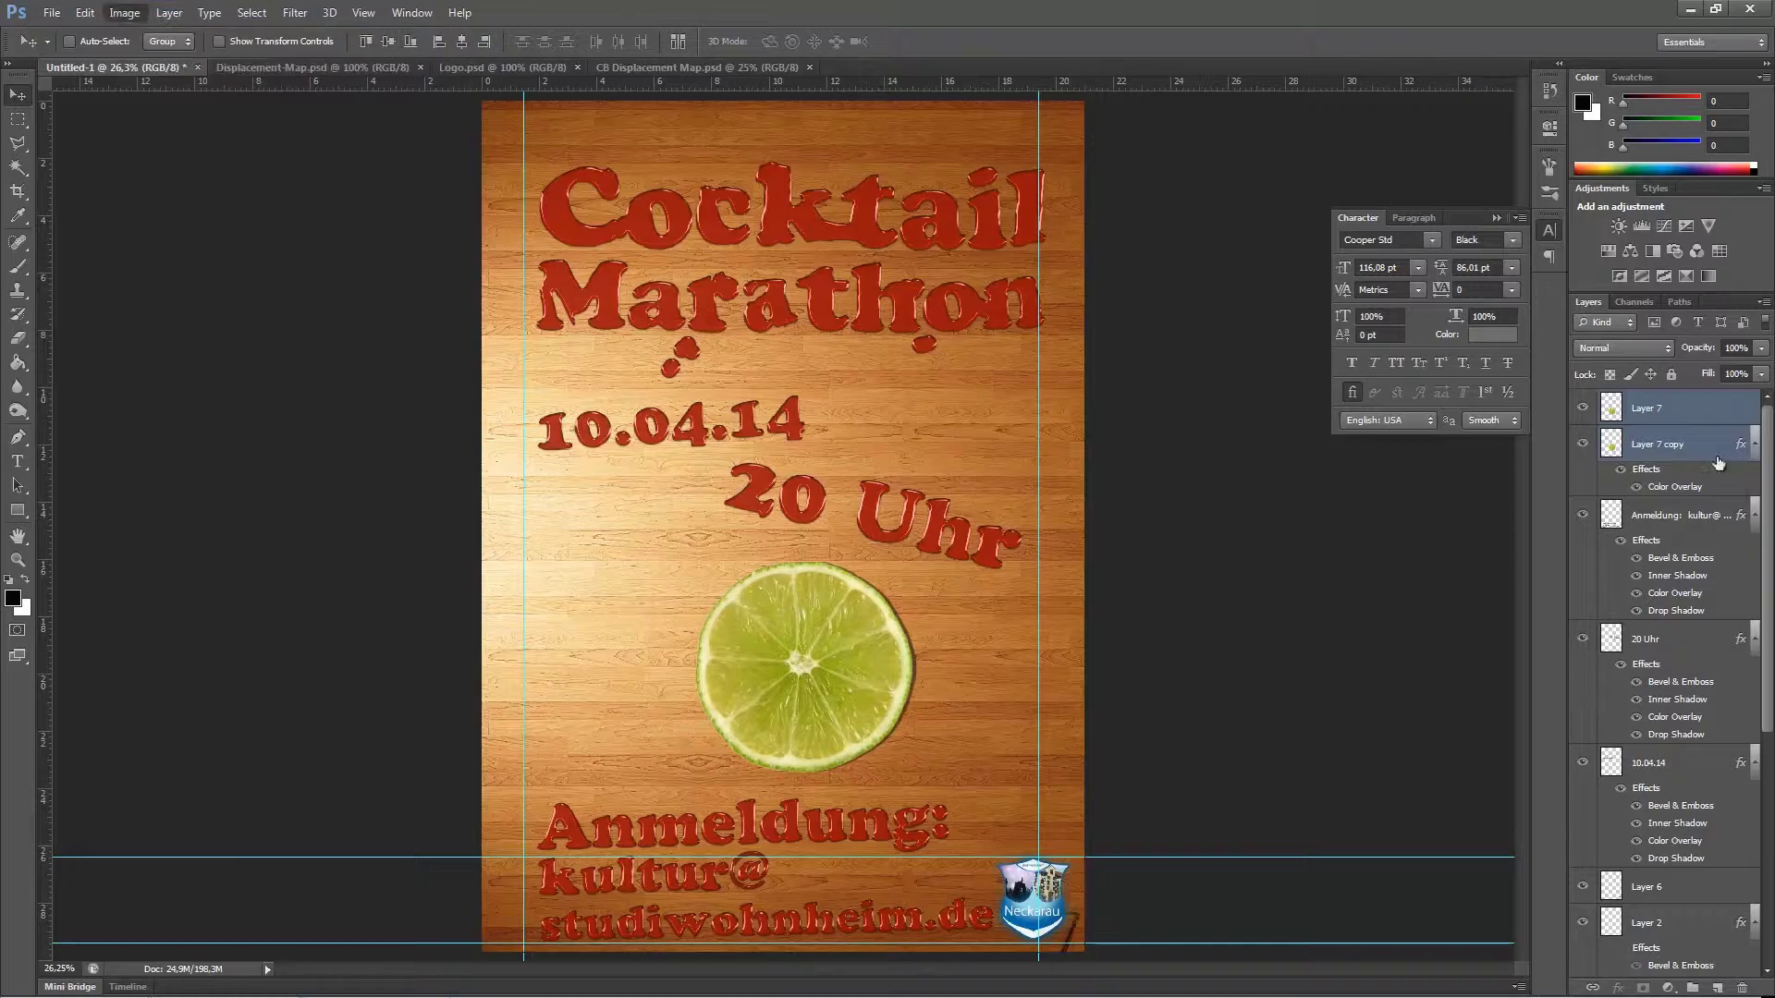
click(370, 59)
drag(480, 788, 508, 793)
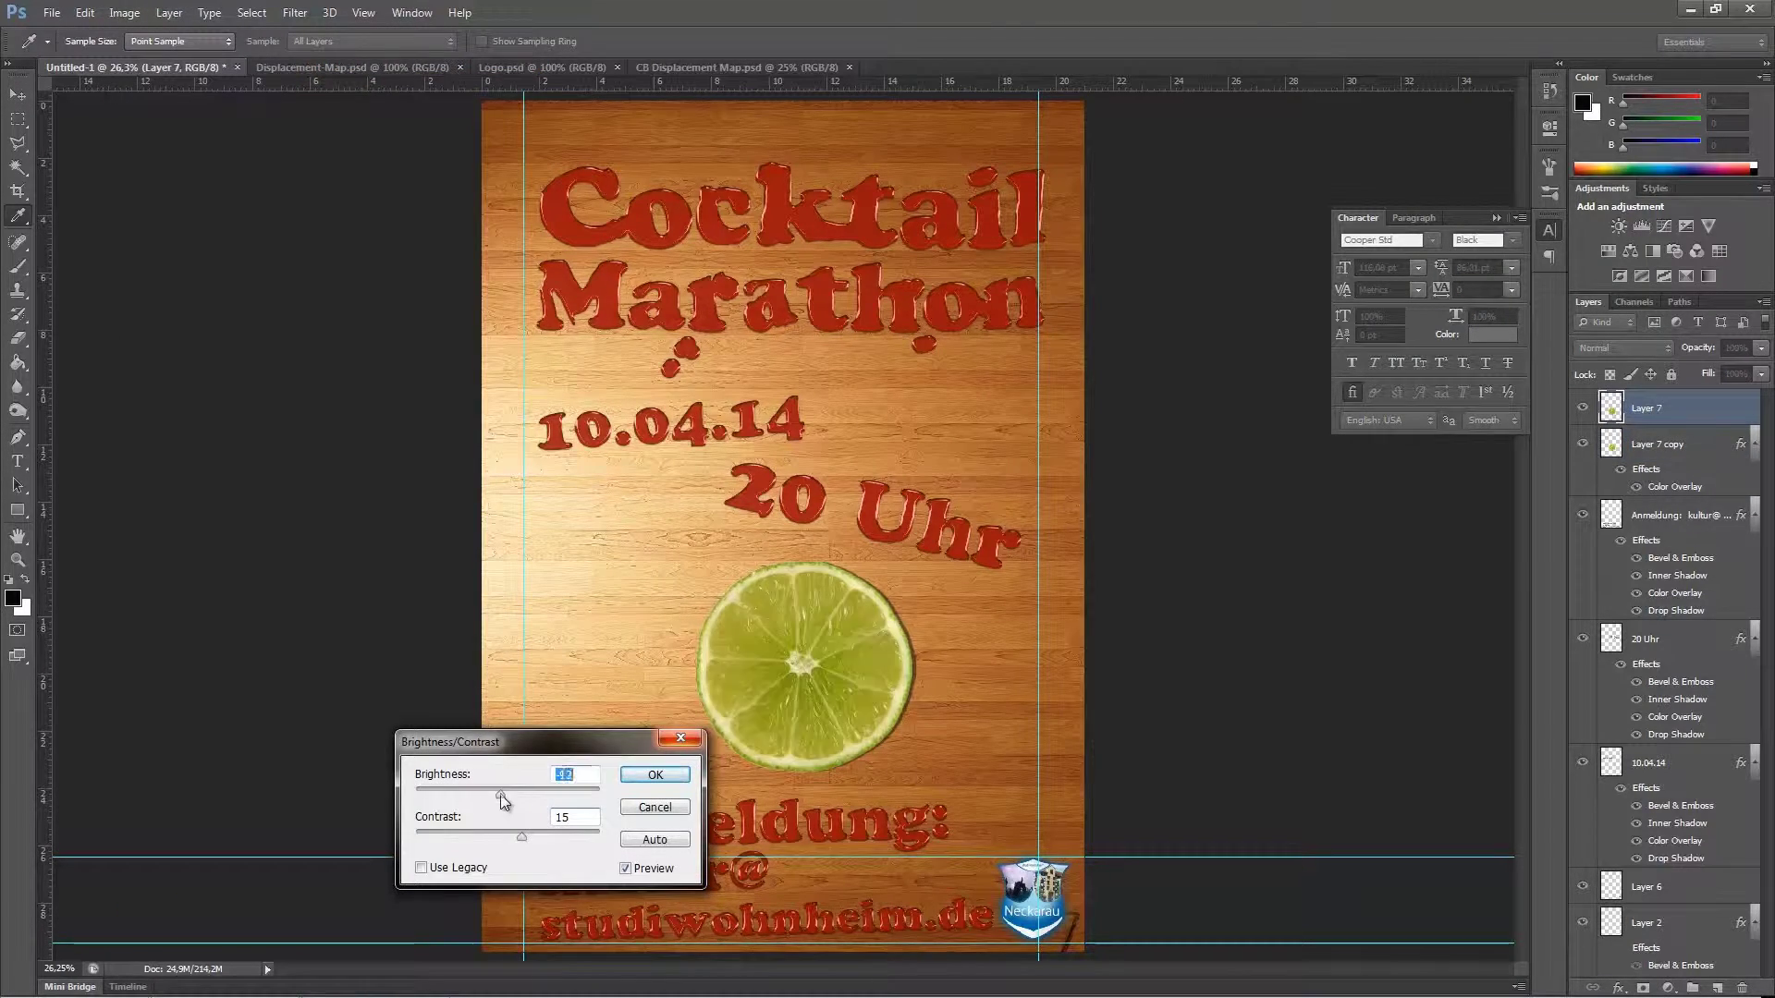
click(645, 775)
drag(804, 667, 855, 672)
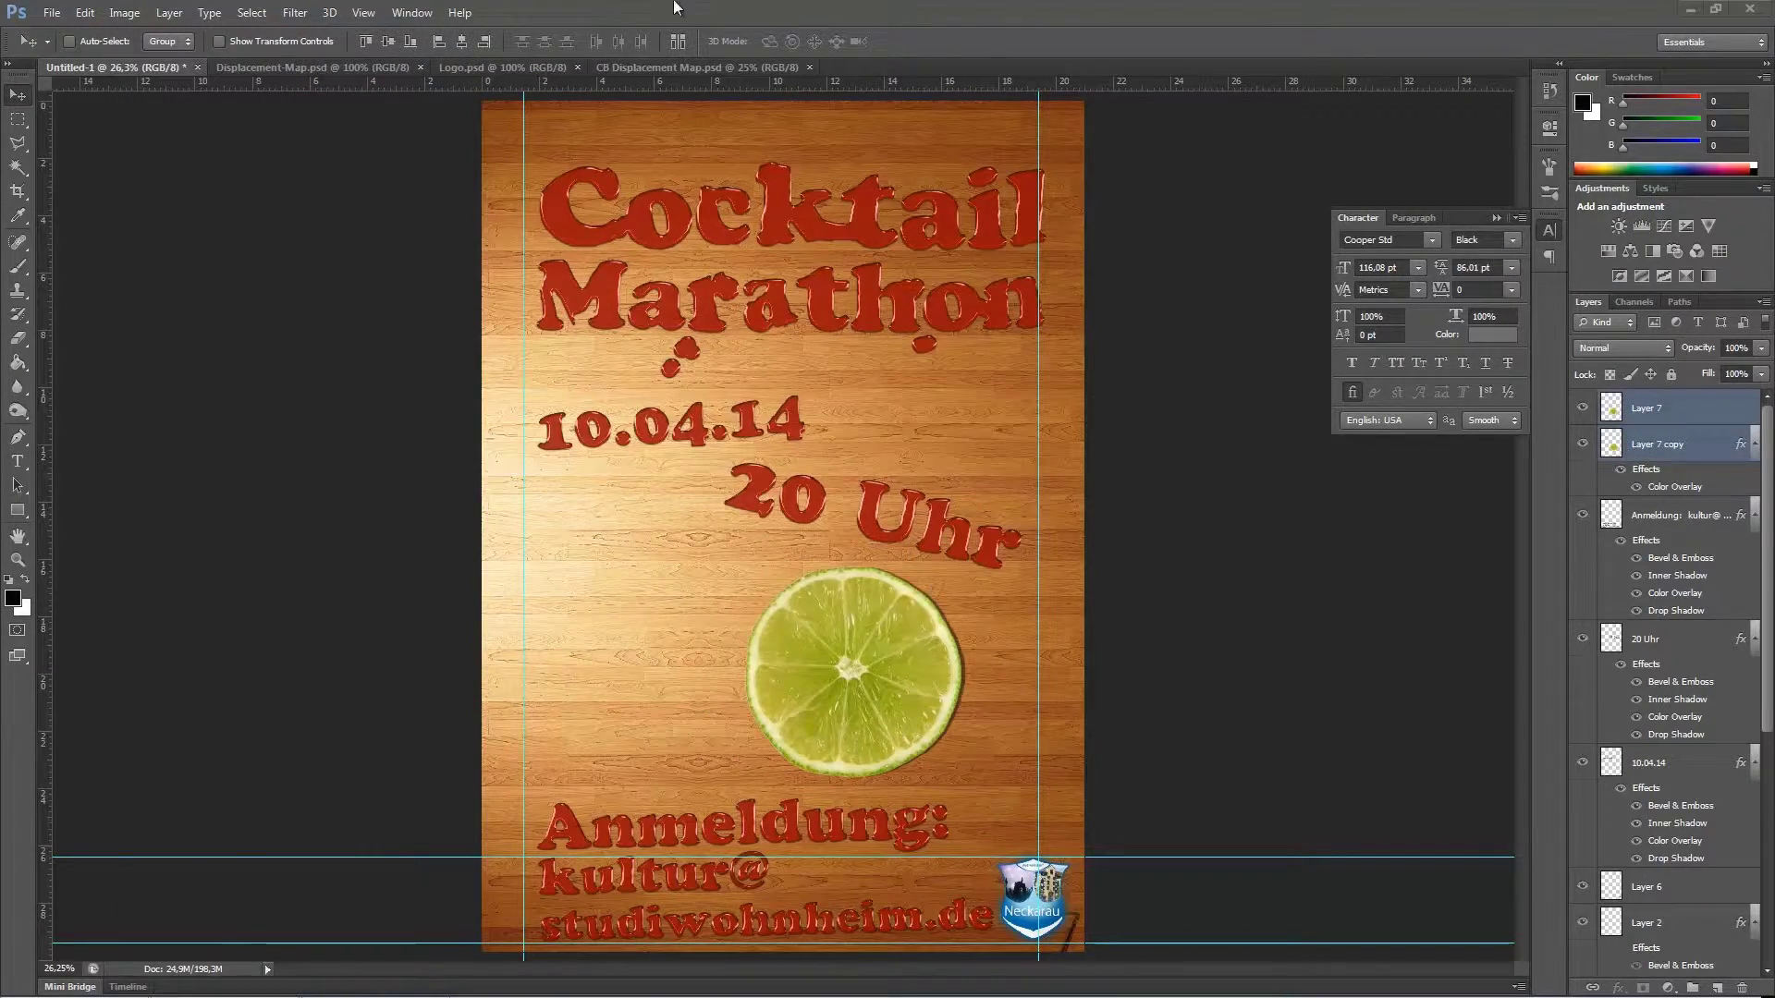
Paste the mint leaf, rotate it beside the lime, and Magic Wand its white background.
key(ctrl+v)
key(ctrl+t)
drag(834, 438, 869, 482)
drag(746, 563, 665, 615)
key(Return)
key(w)
click(553, 455)
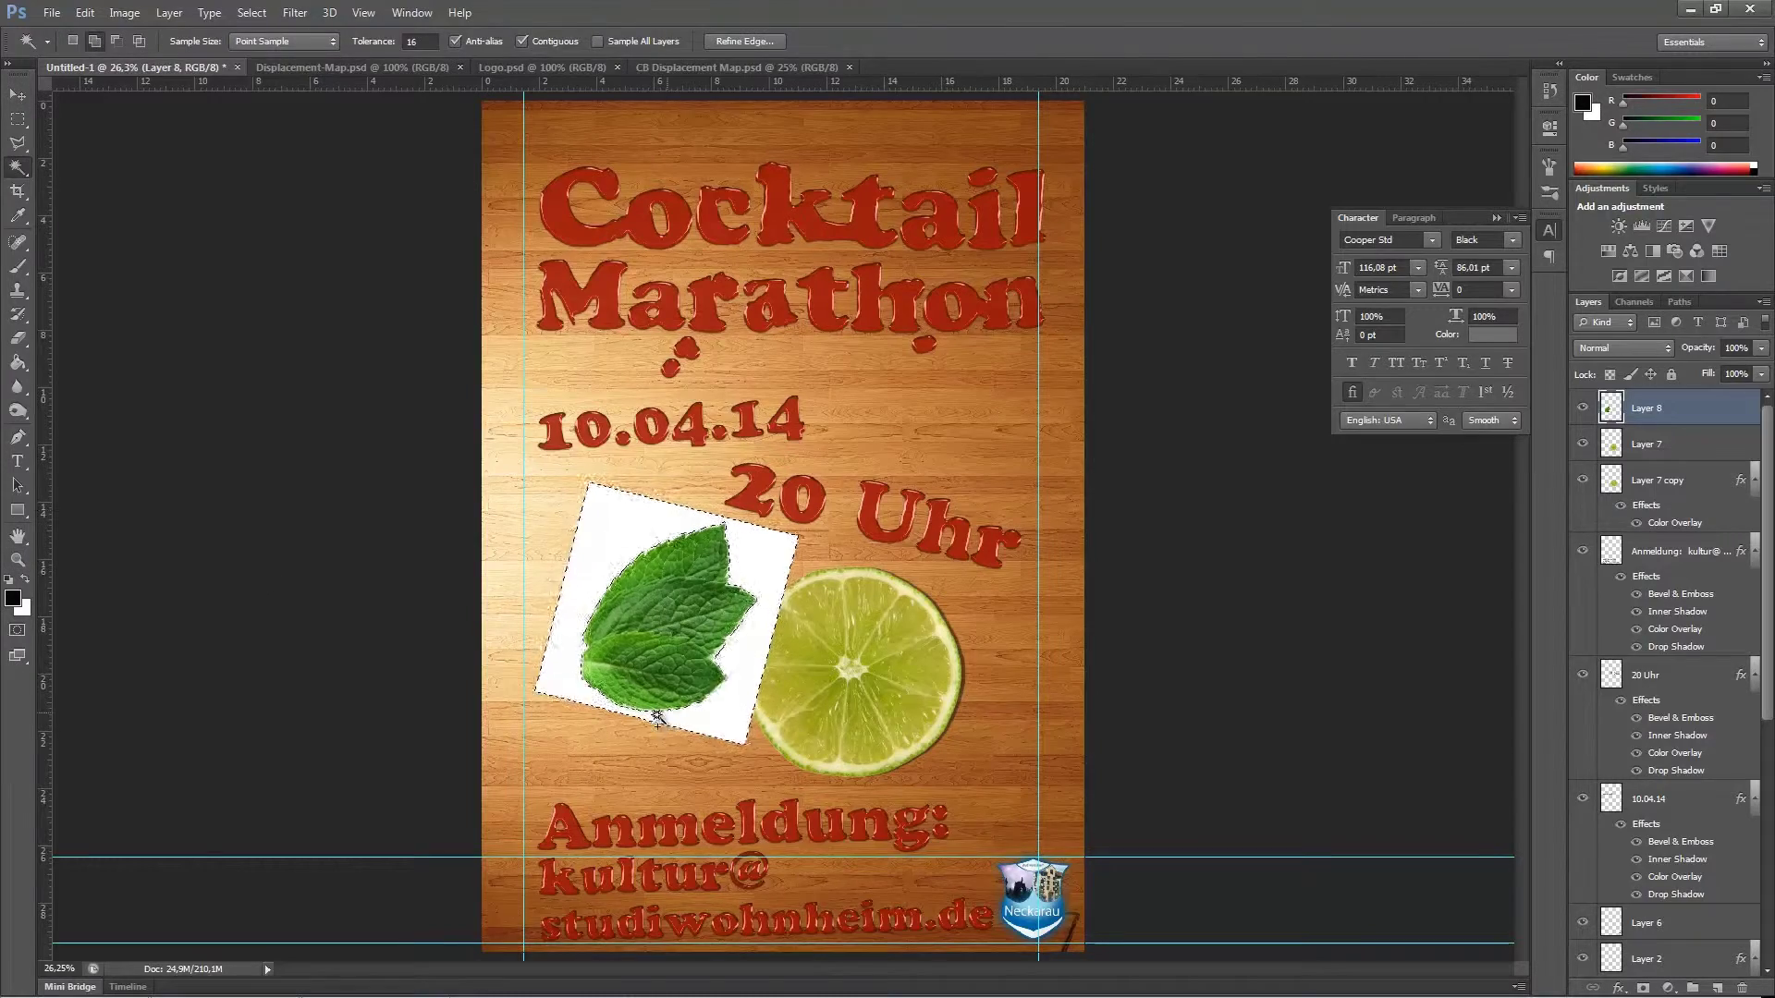
Refine the leaf's selection edge and set up a smaller brush for masking.
key(ctrl+alt+r)
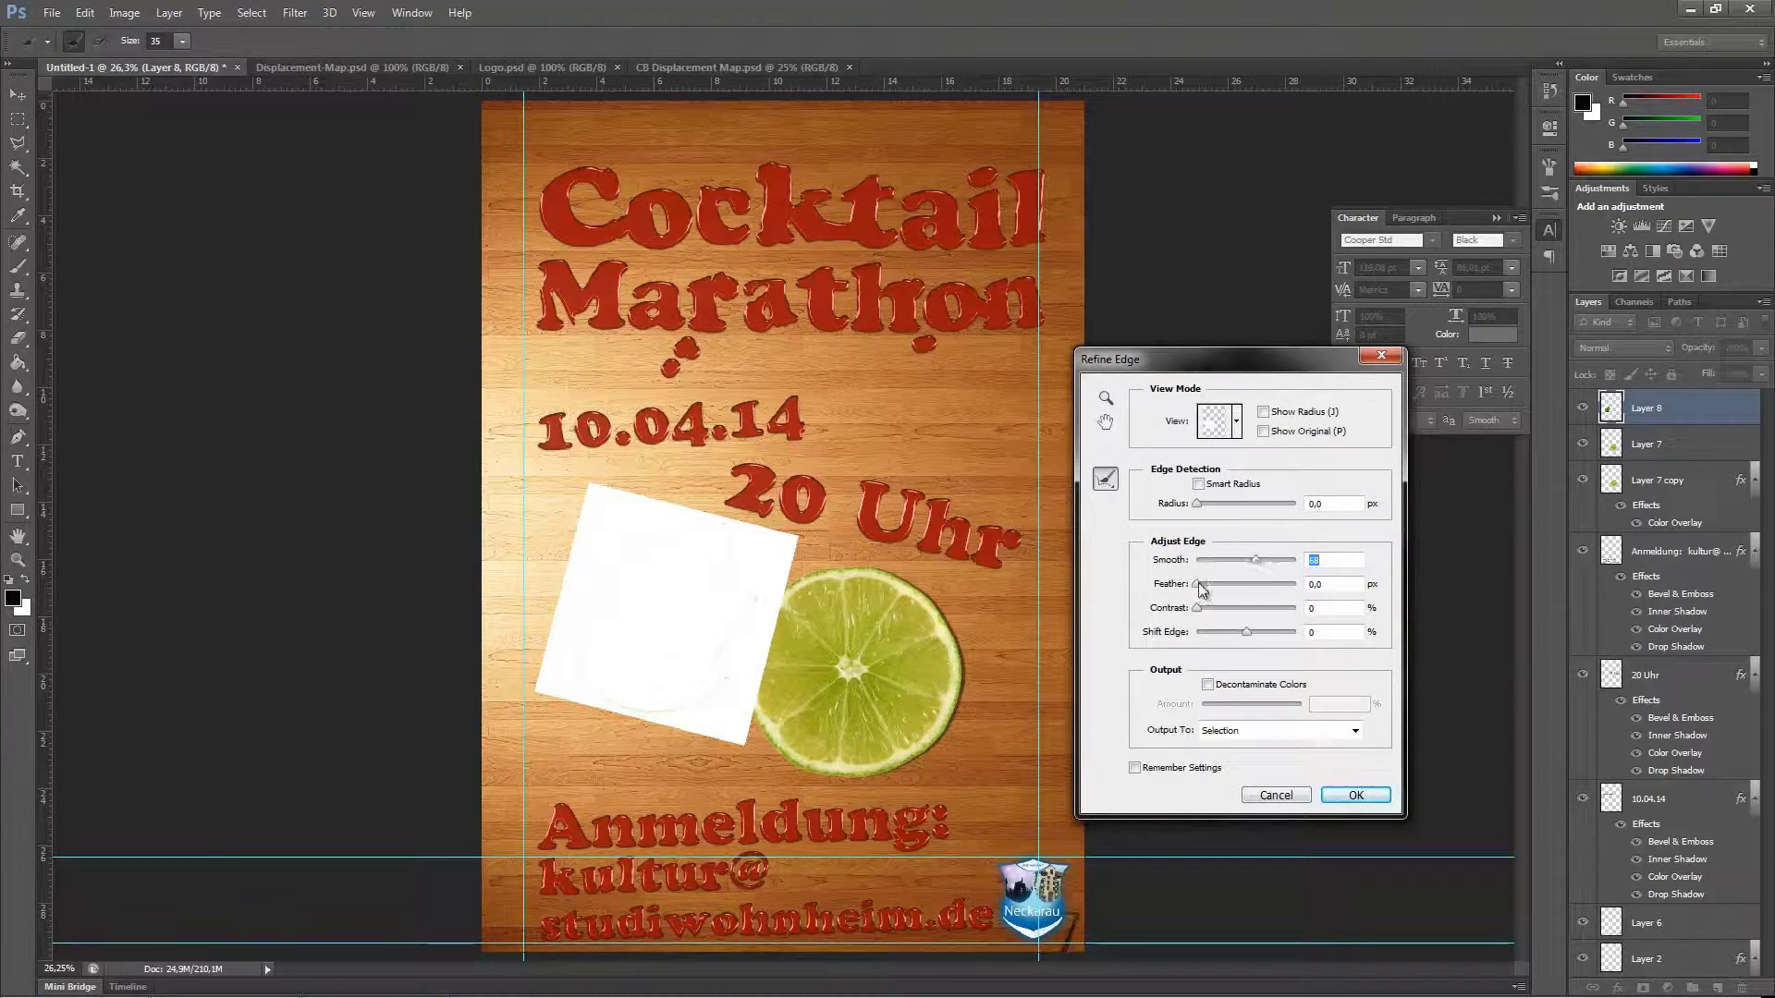
click(1355, 794)
key(b)
scroll(613, 611, up, 5)
click(93, 42)
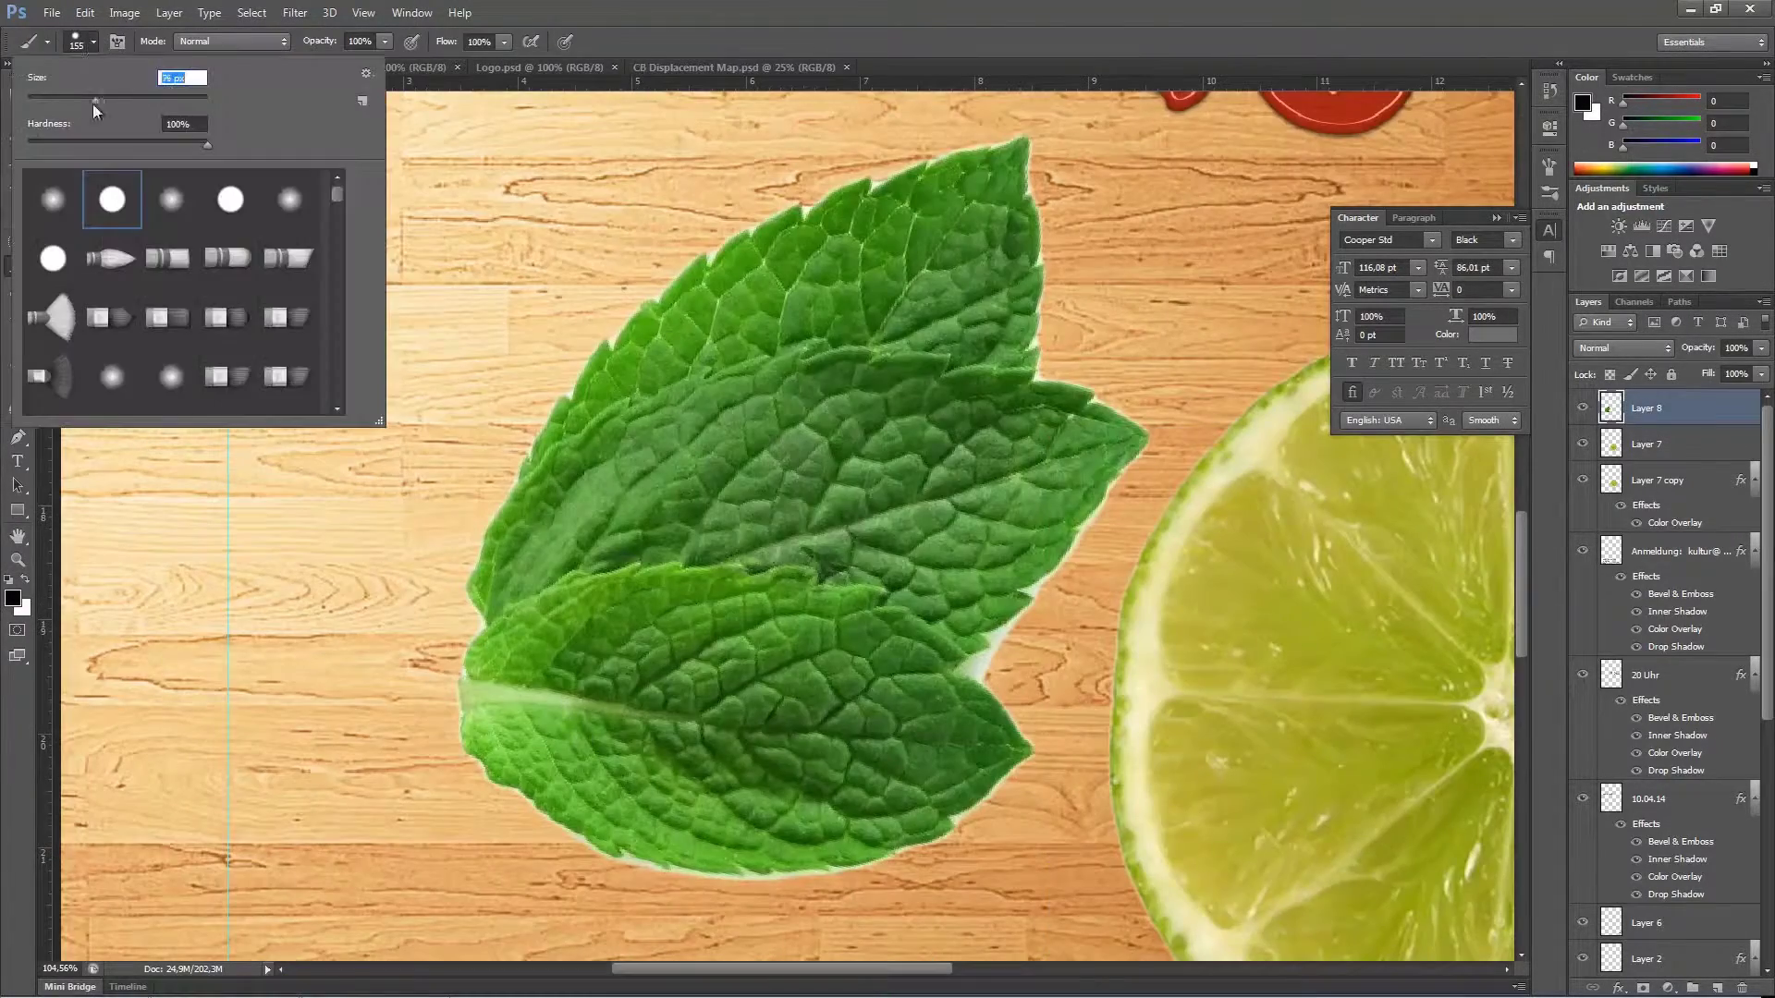
key(Return)
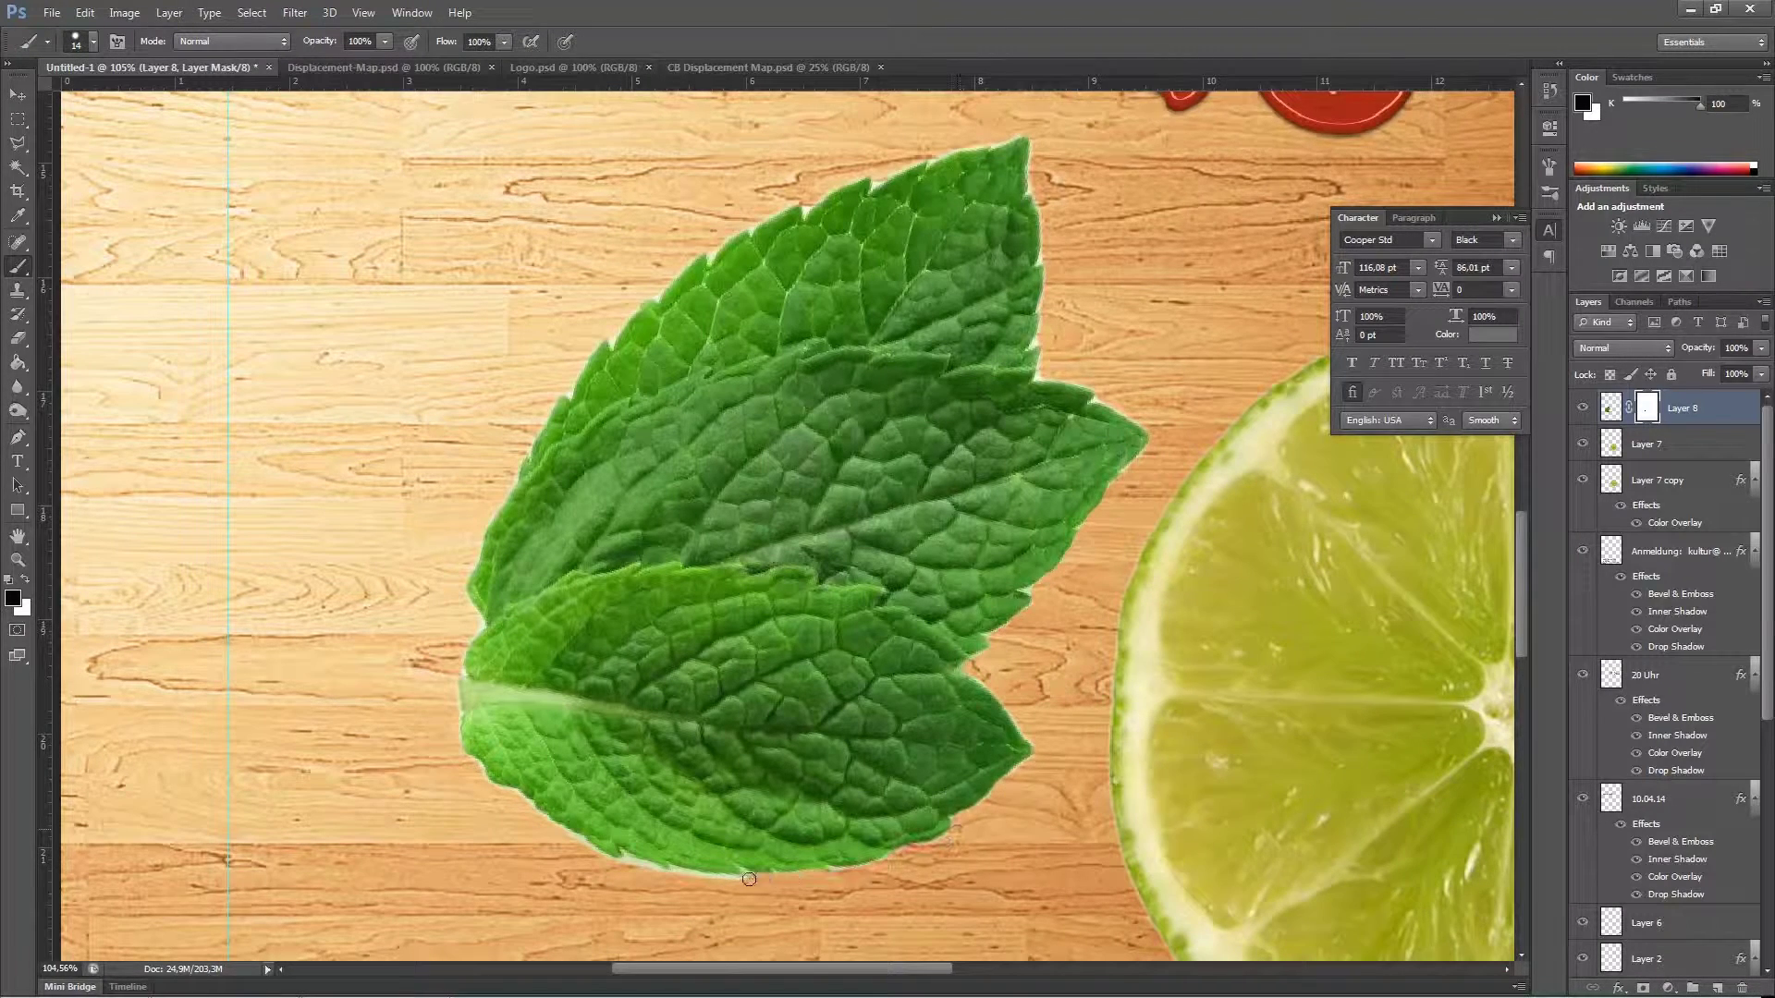
Shrink and rotate the mint leaf into the poster's top-left corner.
key(ctrl+t)
key(ctrl+0)
drag(583, 389, 693, 485)
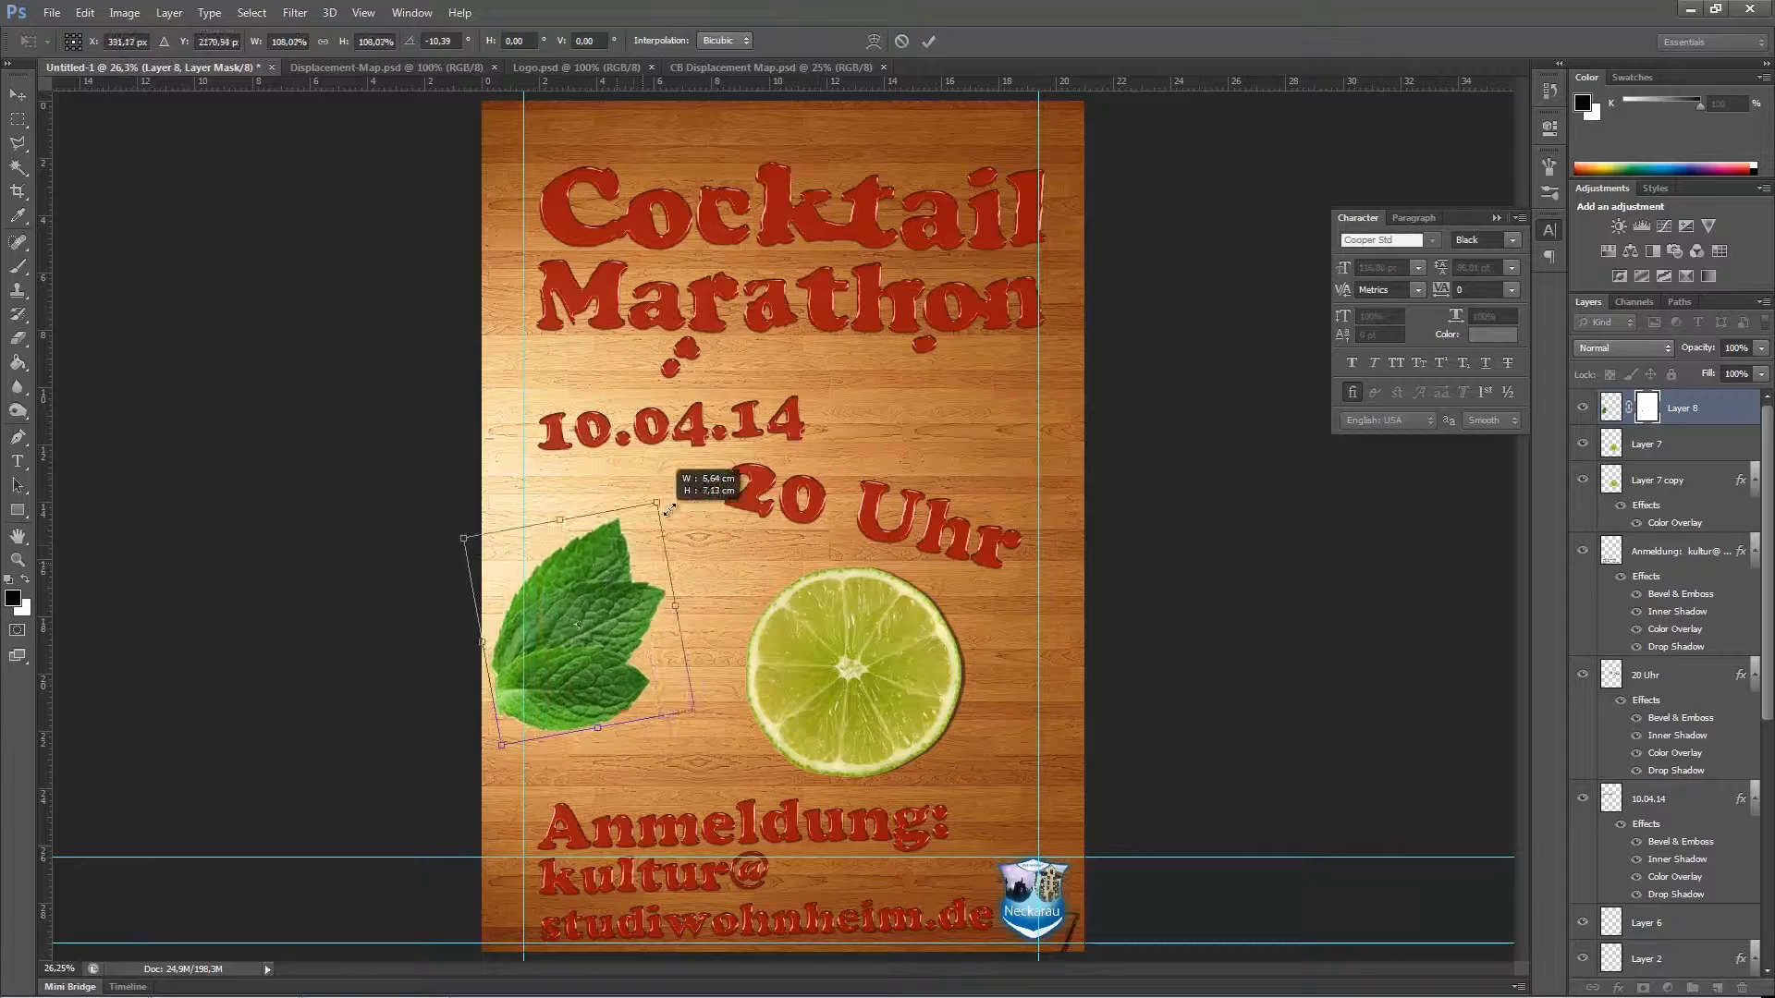
drag(545, 678, 522, 134)
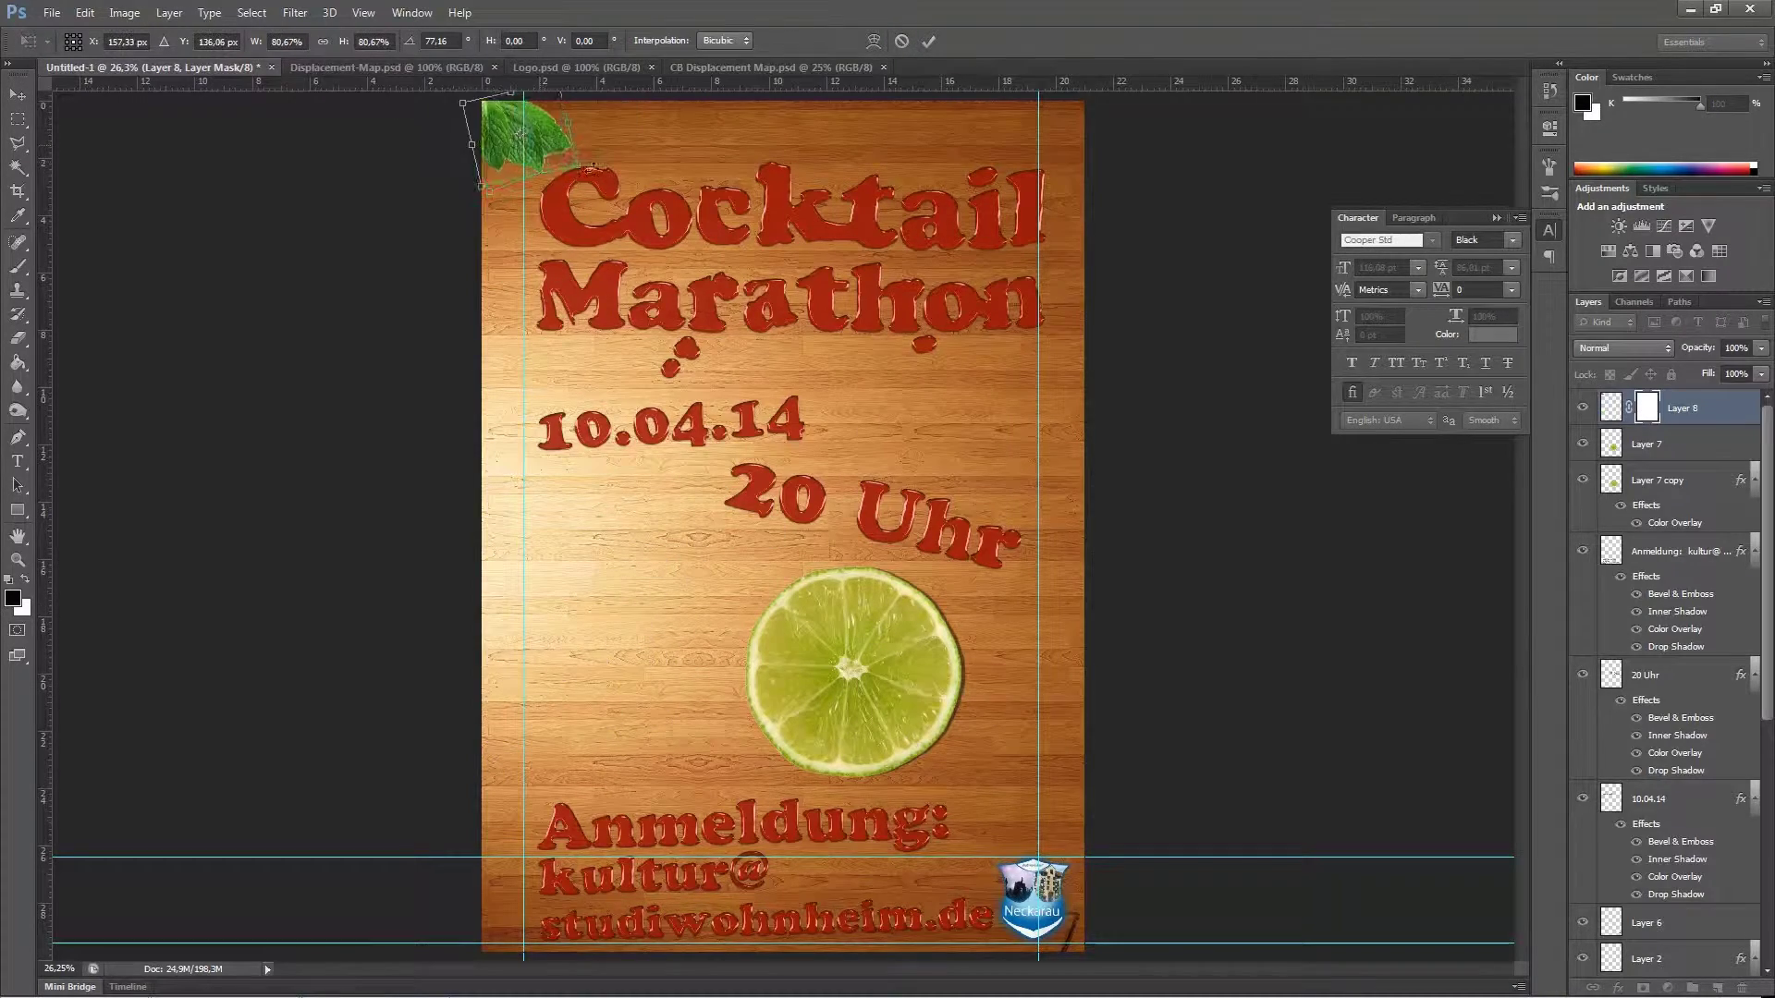
click(928, 41)
Duplicate the mint leaf layer.
click(1683, 408)
right_click(1682, 408)
click(1571, 462)
key(Return)
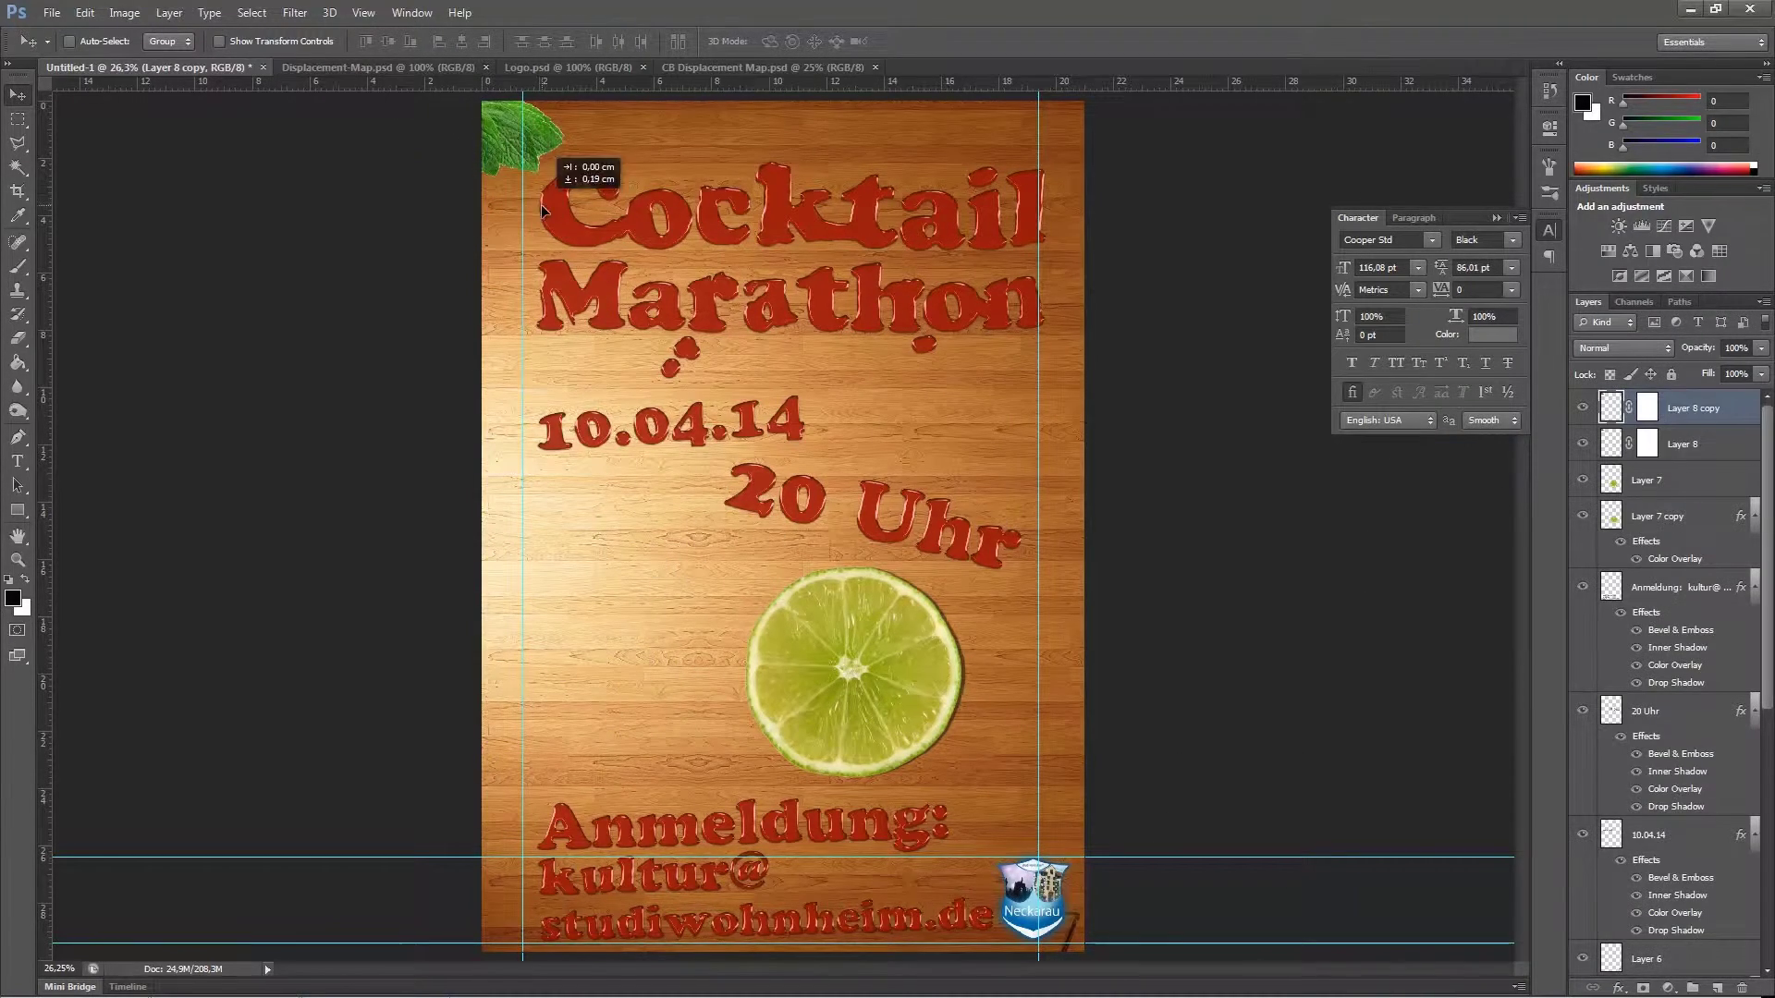
Give the leaf copy a black Color Overlay and lower its opacity to 53% as a shadow.
double_click(1701, 444)
click(1114, 679)
click(1436, 520)
click(1161, 647)
drag(1396, 543, 1376, 549)
key(Return)
drag(1760, 347, 1723, 369)
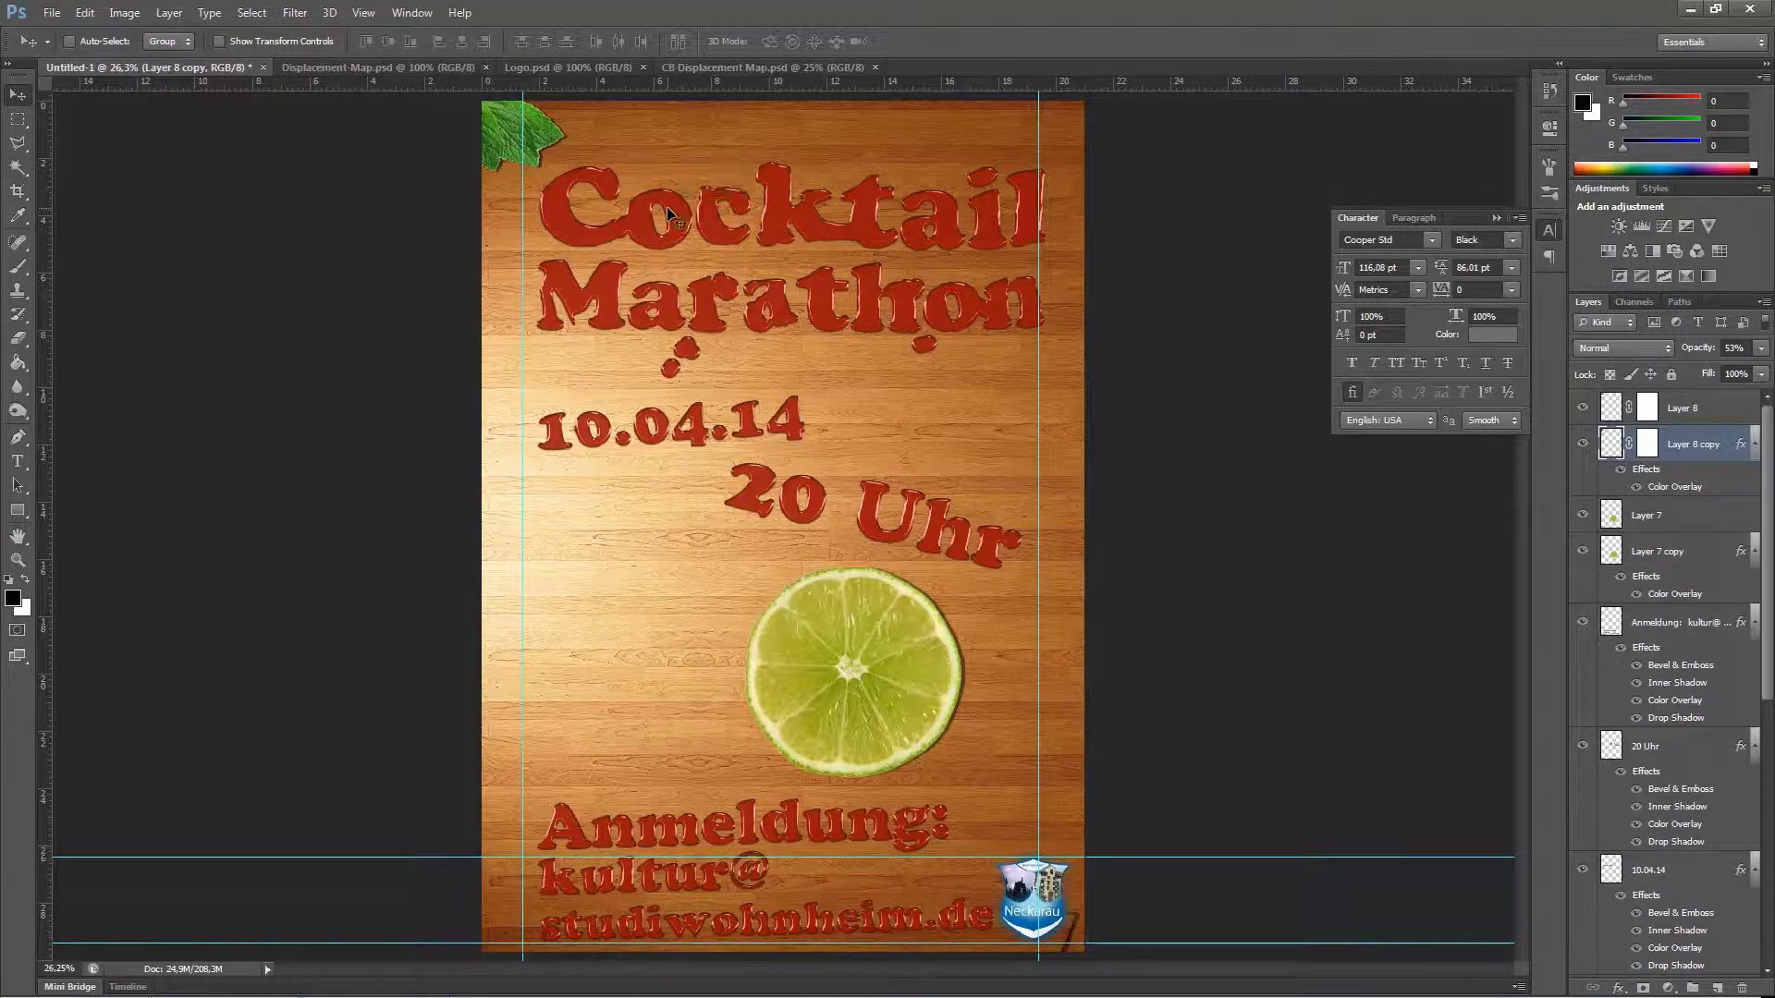
scroll(1699, 659, down, 10)
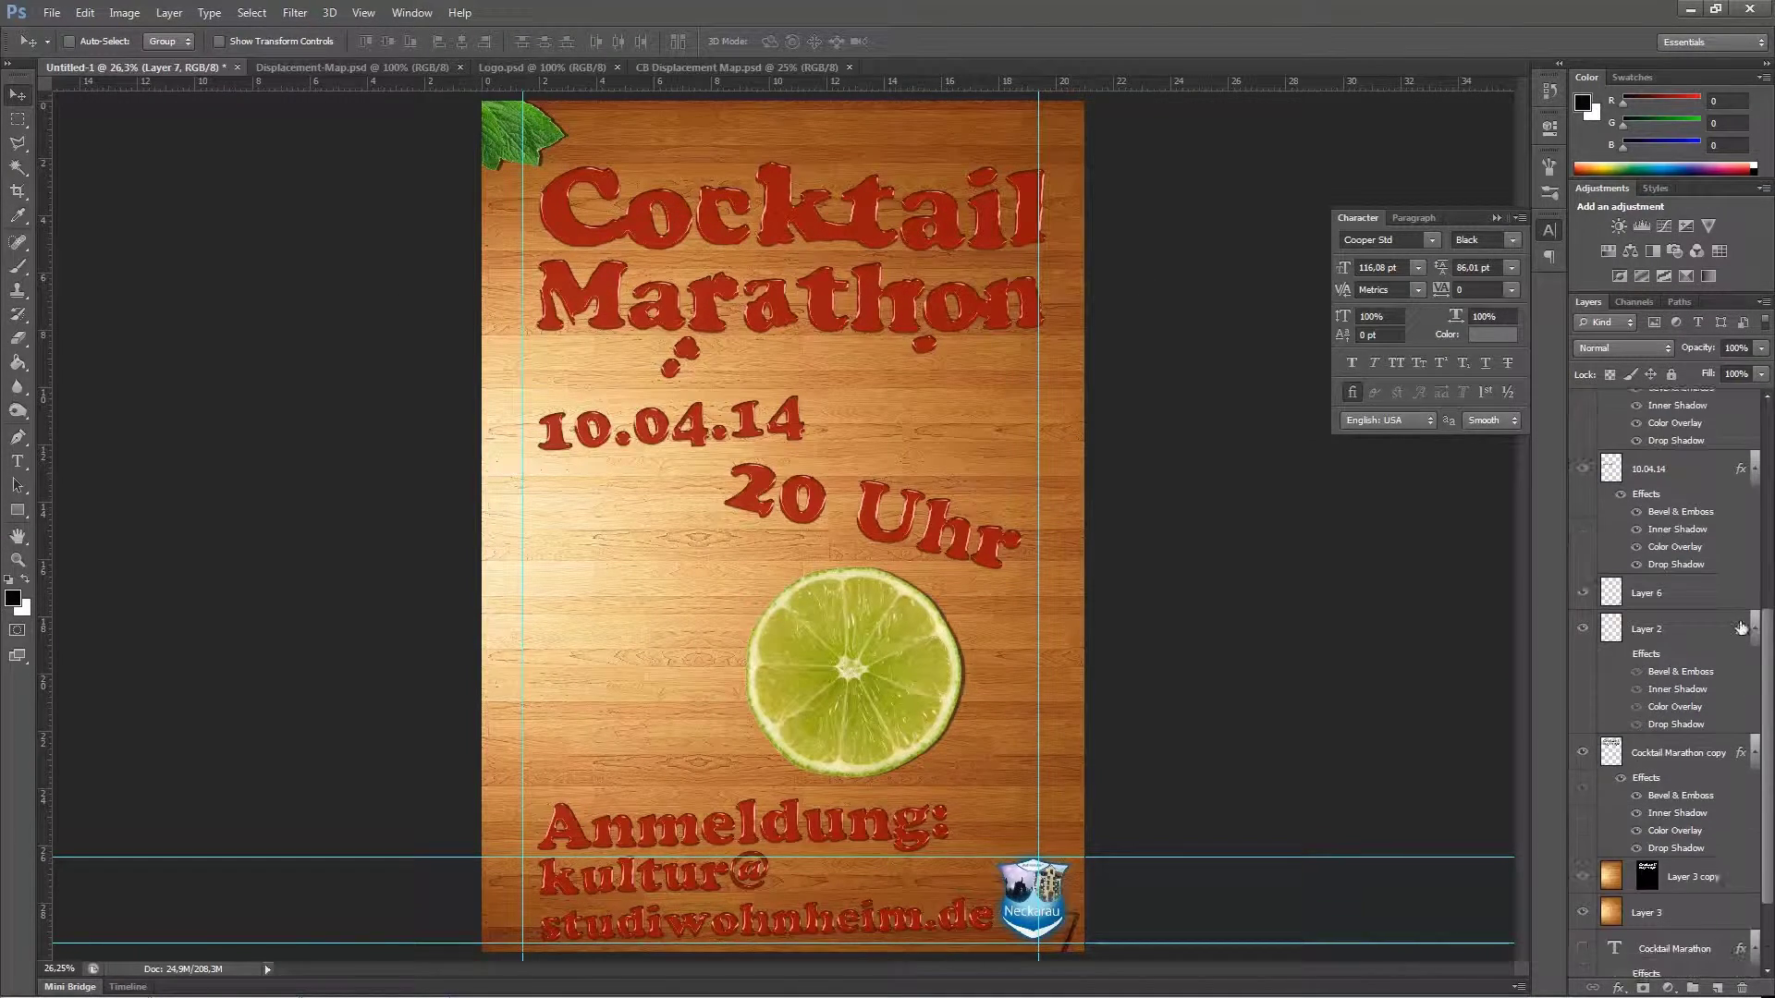
Add an Outer Glow at 19% opacity to the Cocktail Marathon copy layer.
double_click(1611, 640)
click(1109, 740)
click(1287, 586)
key(Return)
drag(1374, 542, 1327, 547)
key(Return)
Set the Brush to 46 px and step through the date and Anmeldung text layers.
key(b)
click(92, 41)
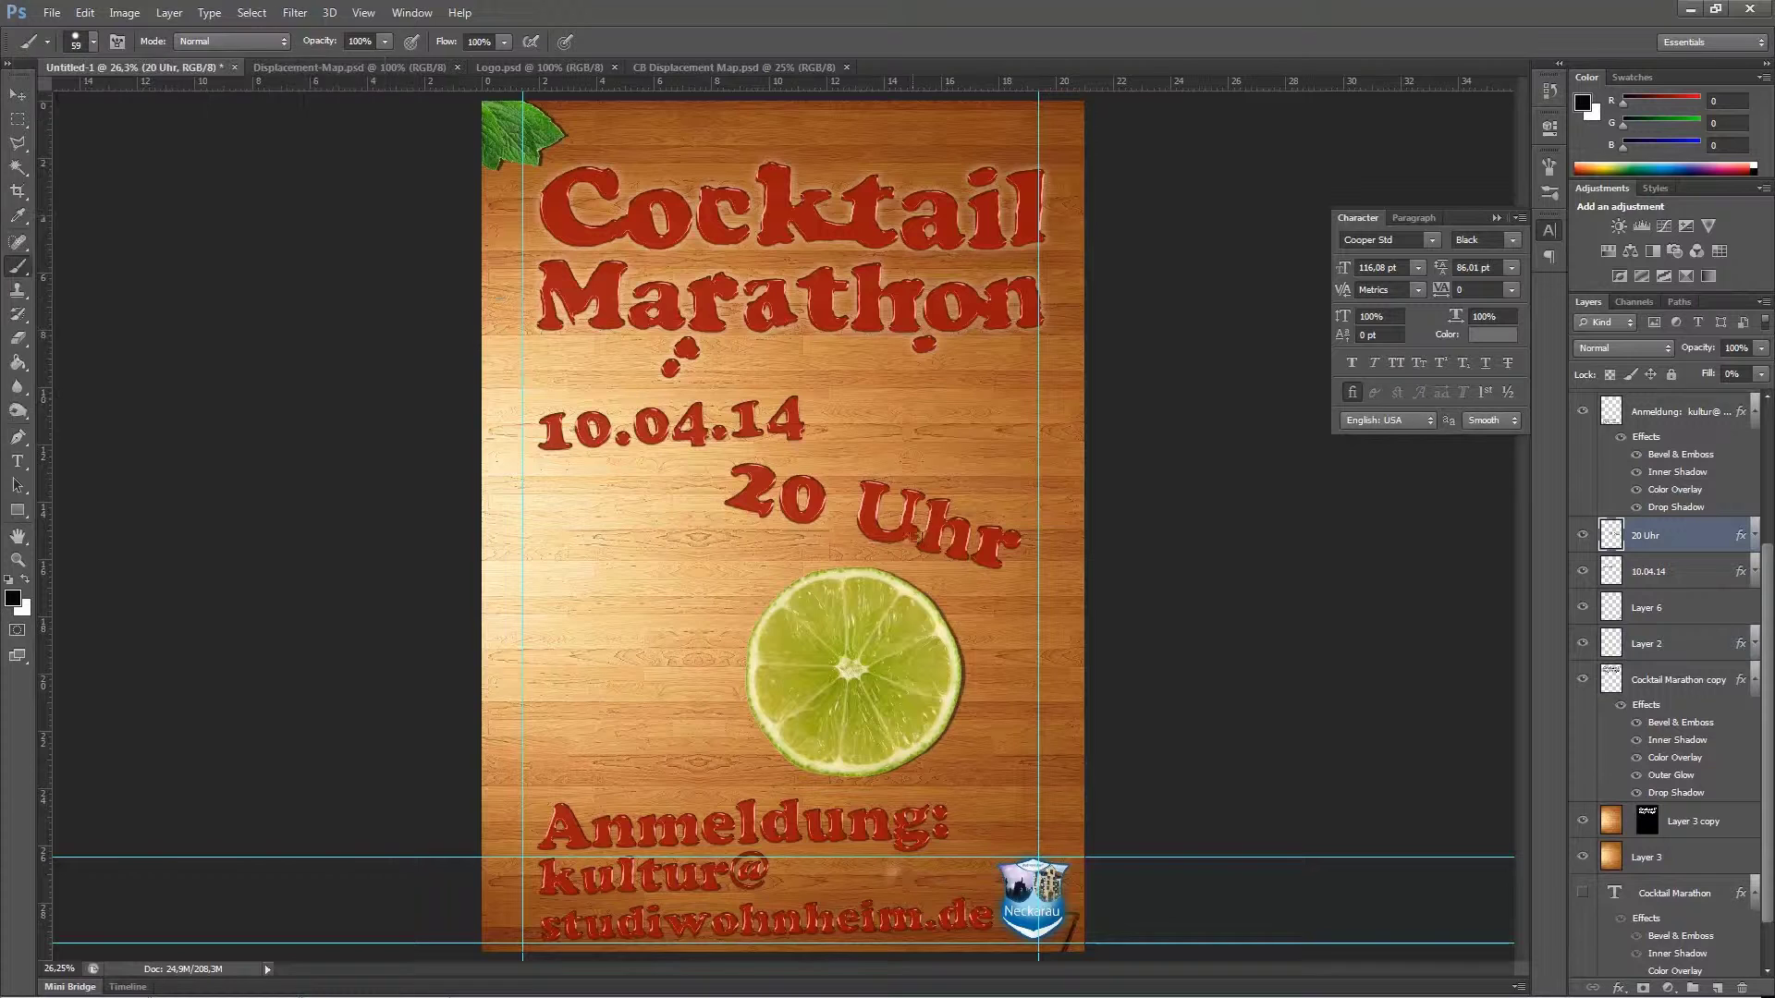
text(46)
key(Return)
key(alt+bracketleft)
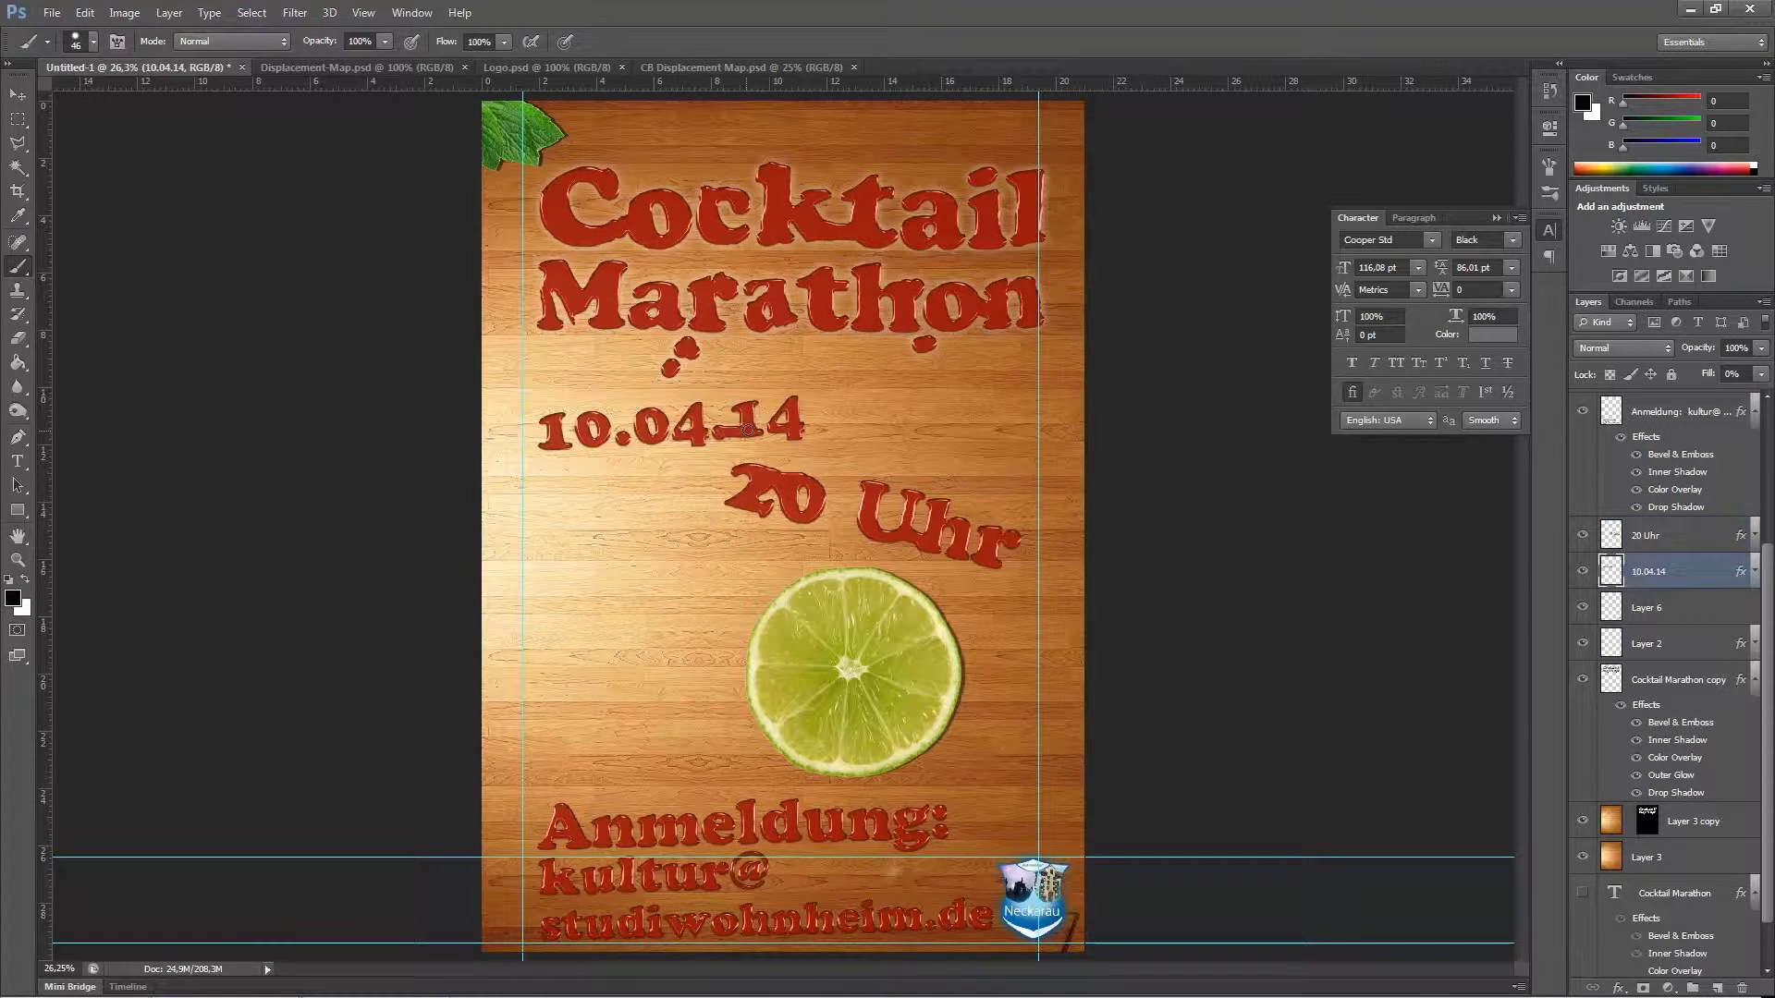
key(alt+bracketright)
key(alt+bracketright)
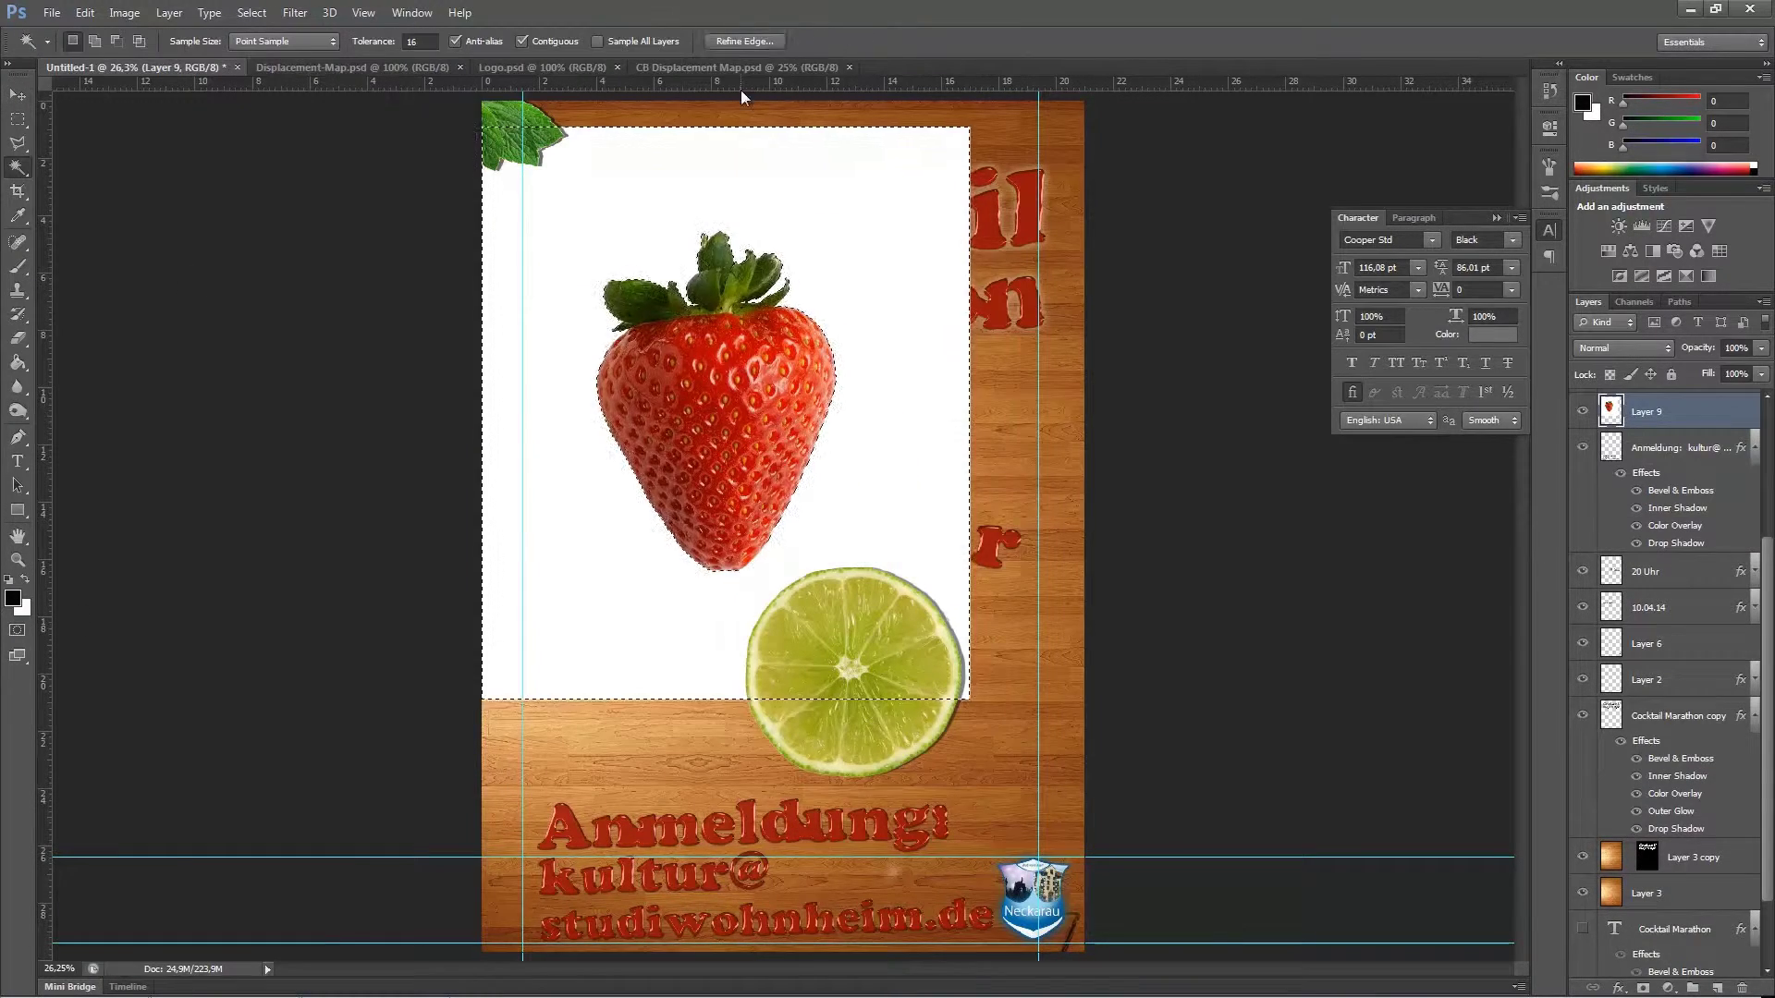
Cut the pasted strawberry out from its background with Refine Edge.
key(ctrl+alt+r)
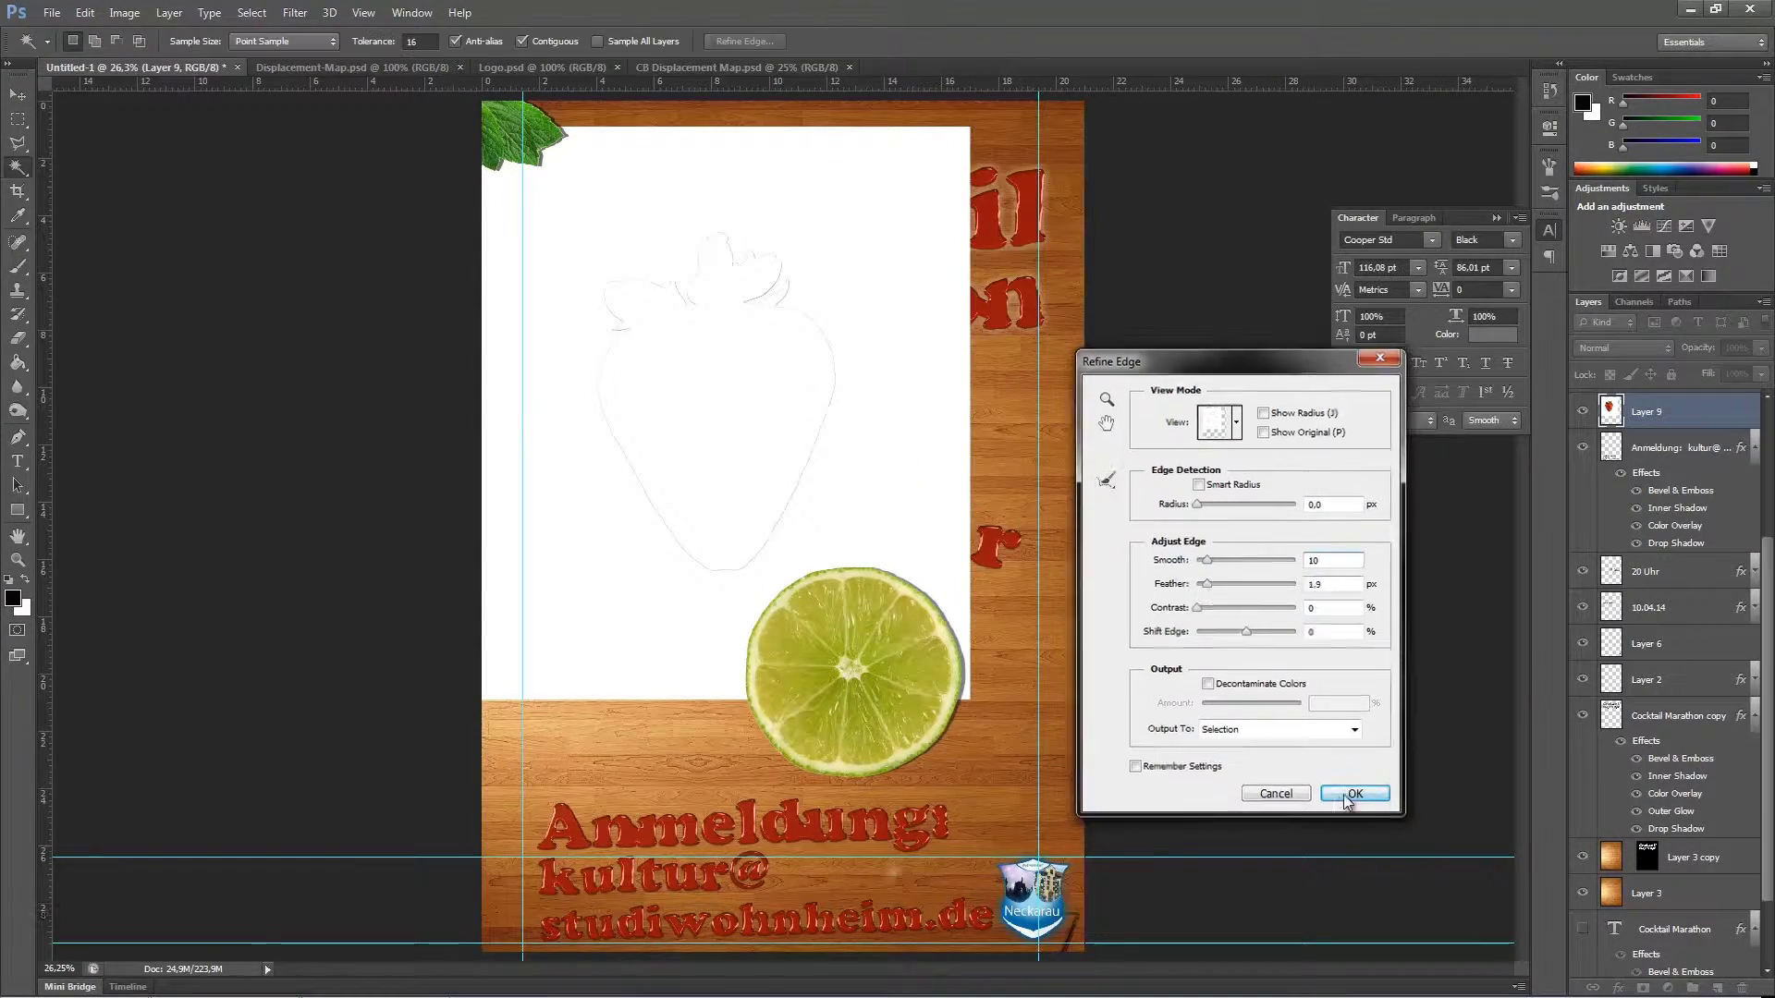
click(1355, 795)
key(m)
drag(553, 173, 618, 769)
Shrink, rotate and move the strawberry to the poster's lower left above Anmeldung.
key(ctrl+t)
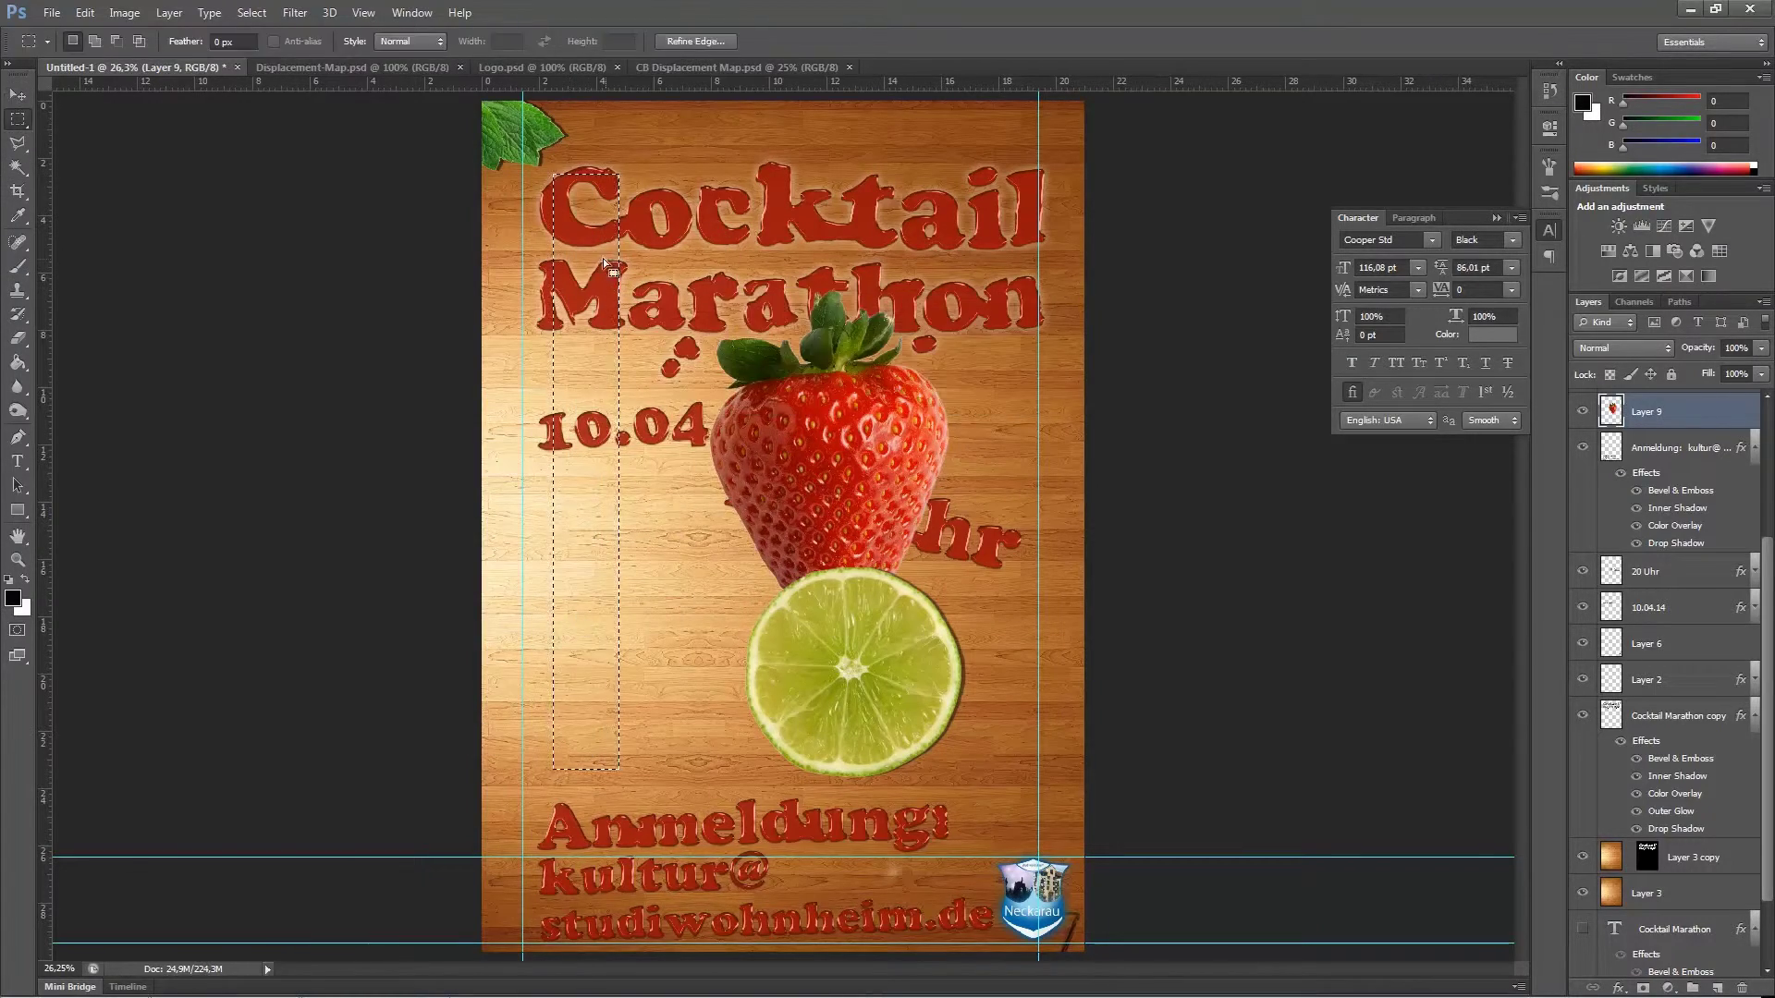
drag(947, 591, 745, 428)
drag(688, 361, 617, 764)
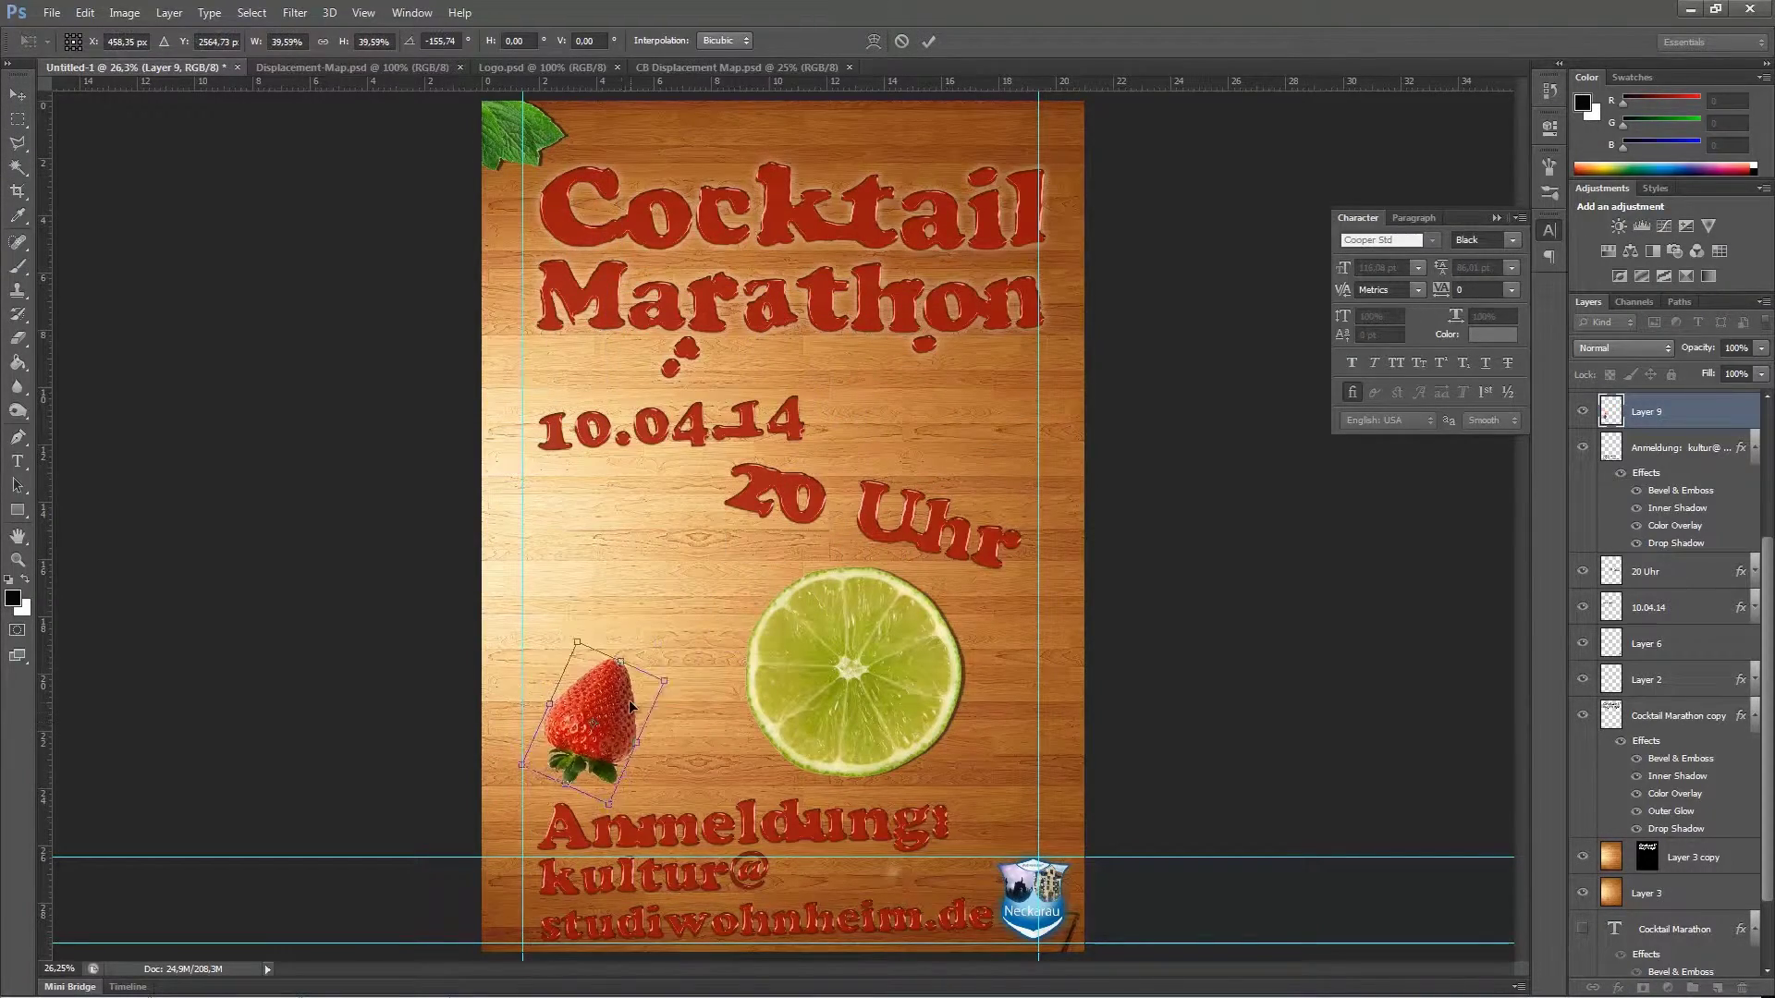
key(Return)
Duplicate the strawberry, place the copy beneath it, and give the copy a black Color Overlay.
key(ctrl+j)
key(ctrl+t)
key(Return)
key(ctrl+[)
double_click(1710, 447)
click(1078, 679)
click(1435, 522)
click(1202, 640)
click(1584, 493)
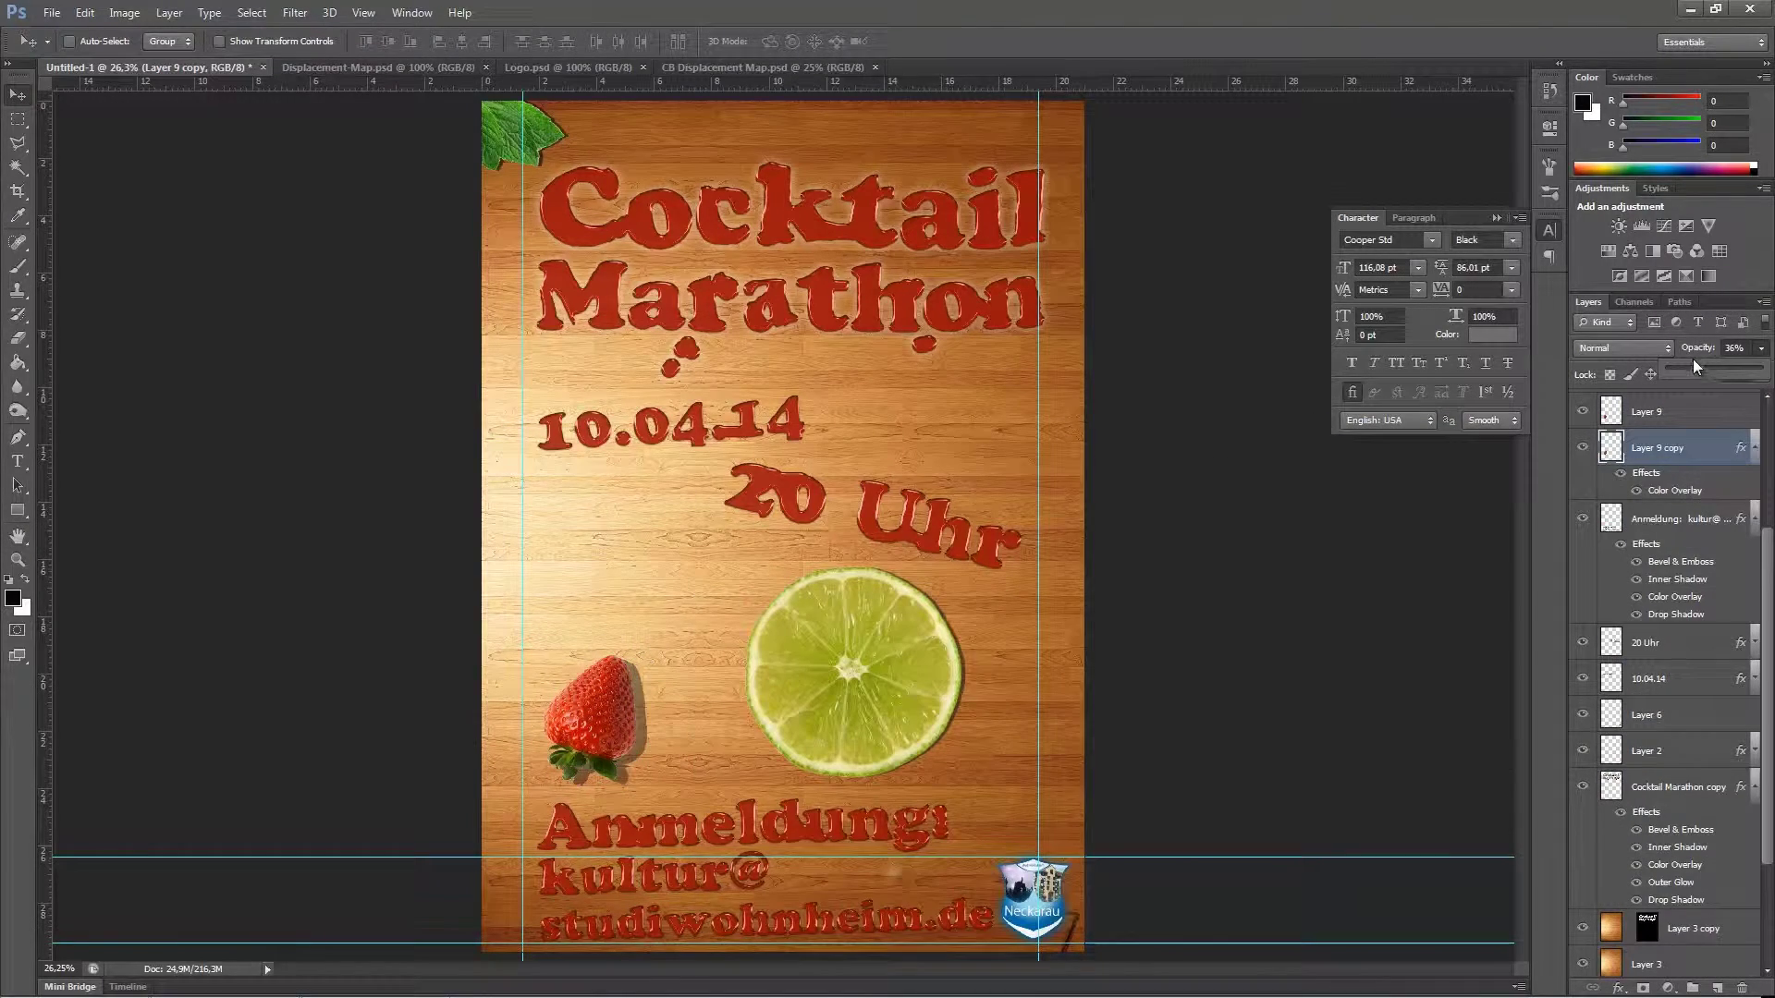
Set the strawberry shadow to 45% opacity, rotate it slightly, and nudge it off the strawberry.
click(1671, 752)
scroll(1712, 565, up, 3)
click(1664, 658)
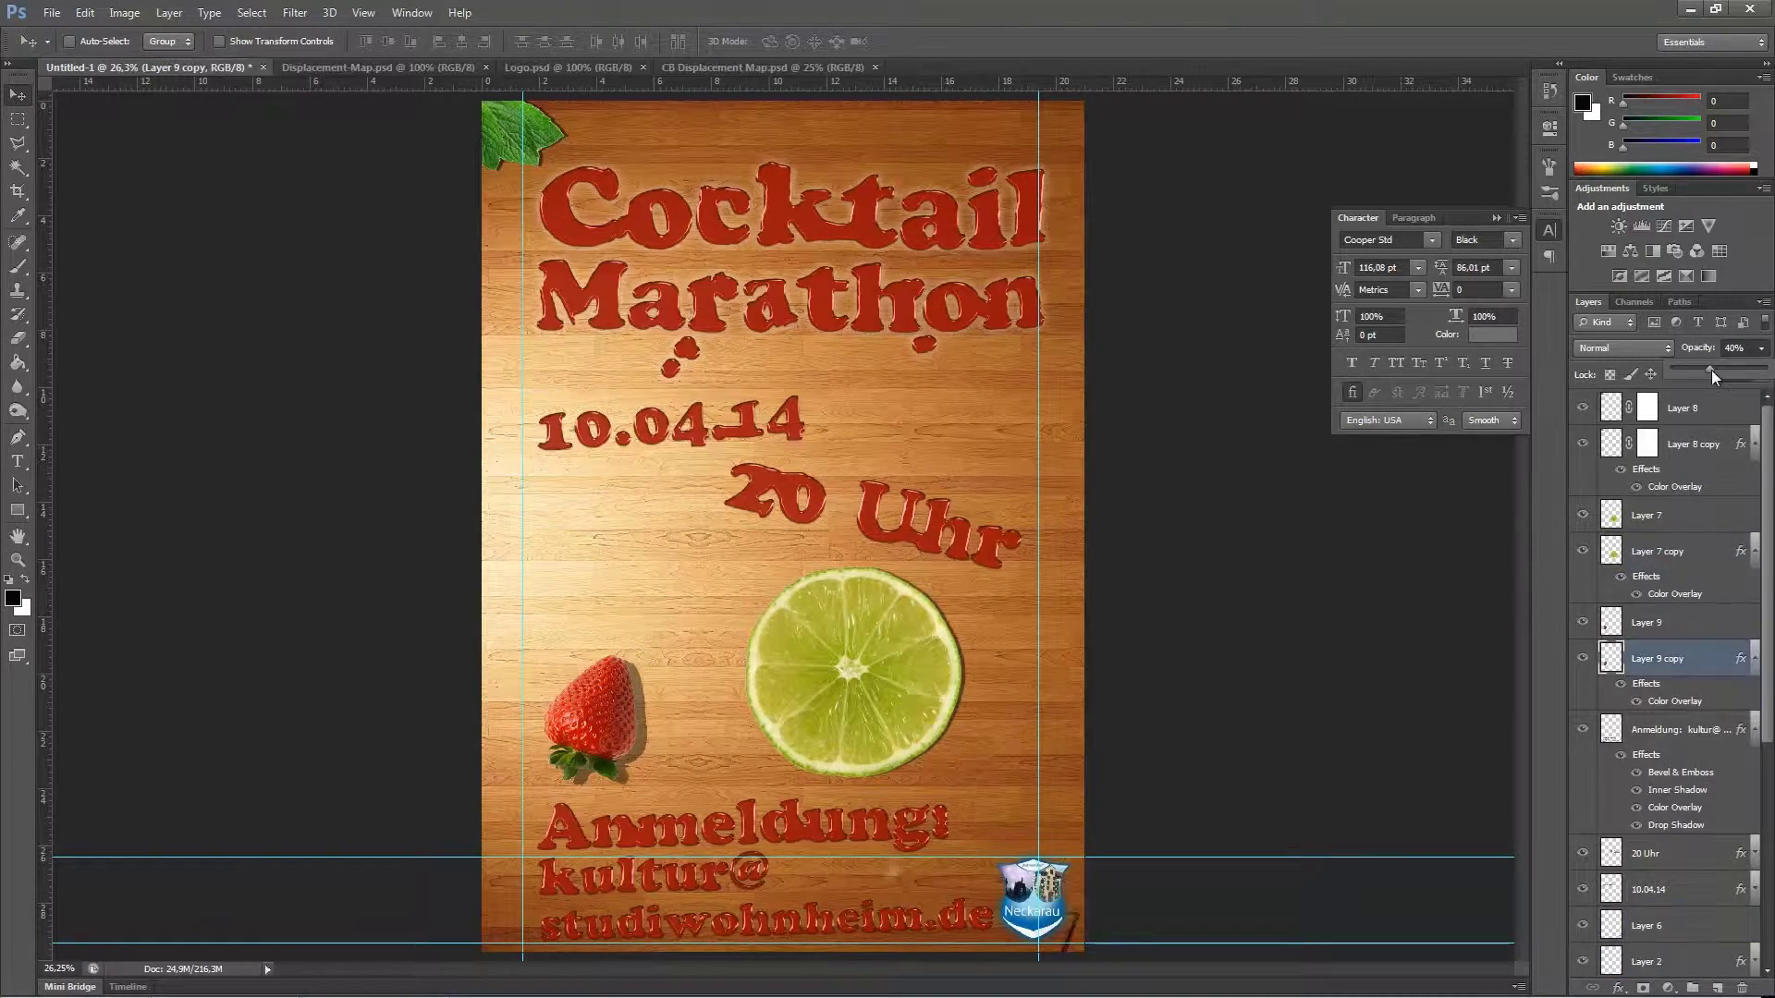
key(4)
key(5)
key(ctrl+t)
drag(662, 653, 654, 668)
key(Return)
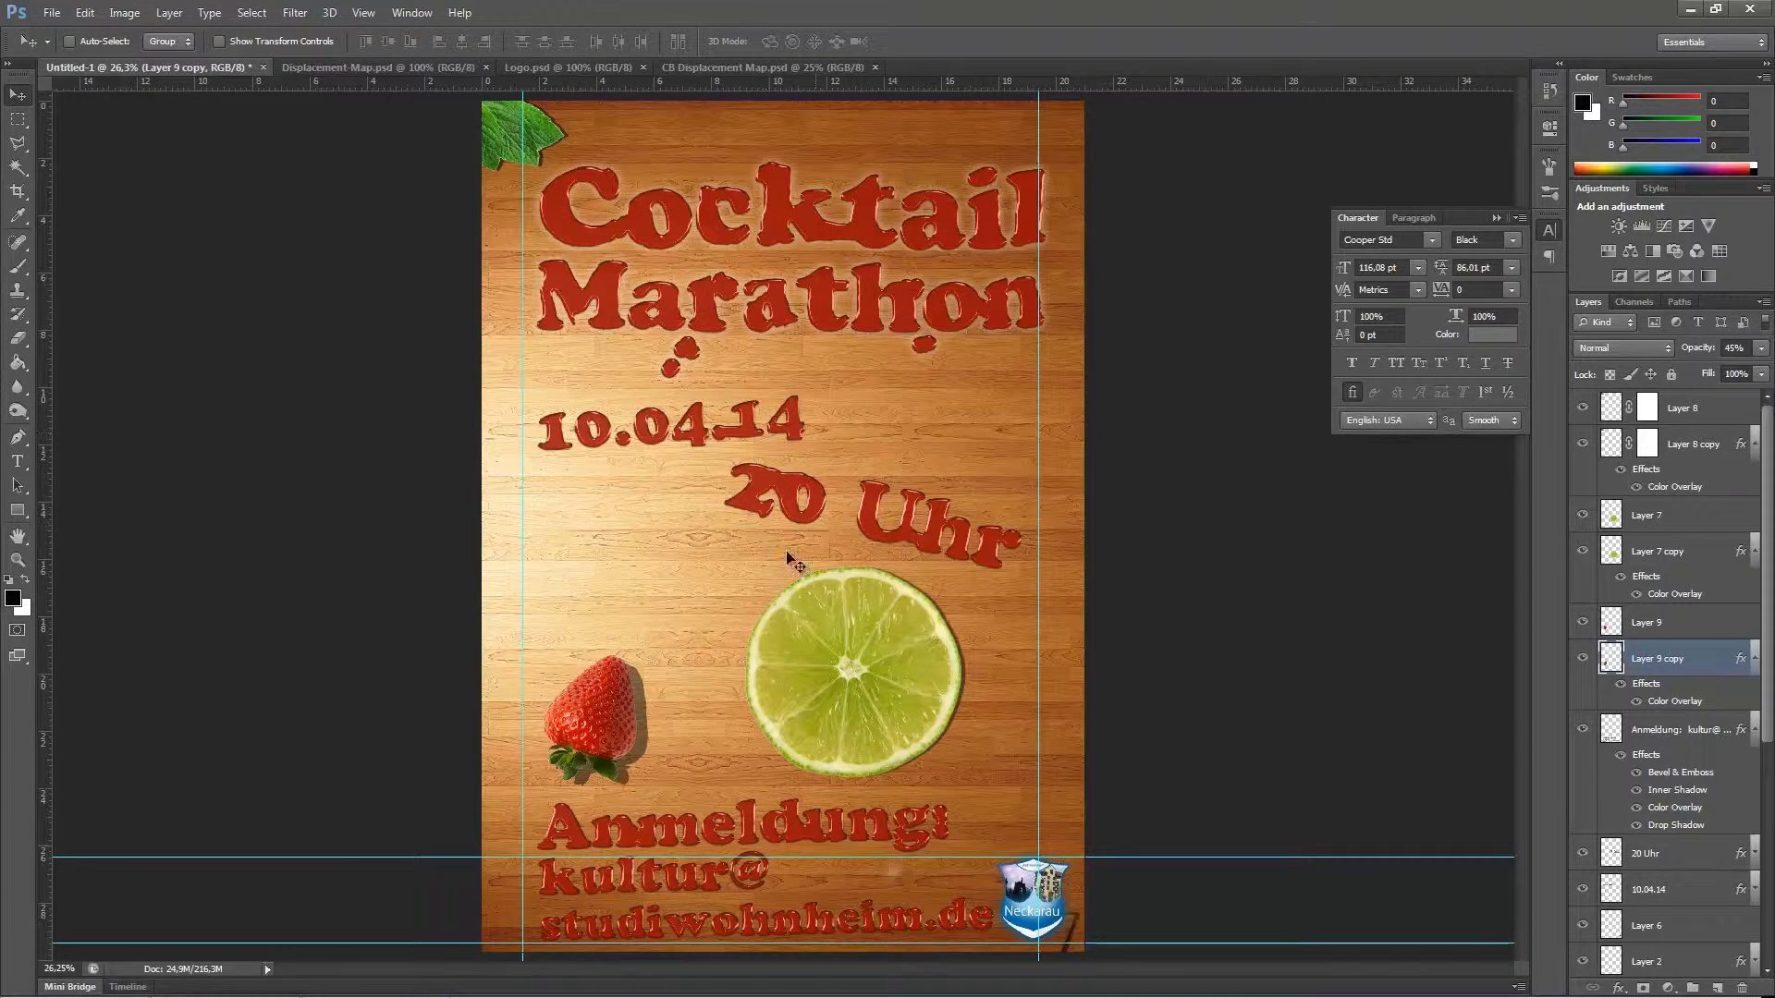
drag(592, 769, 595, 775)
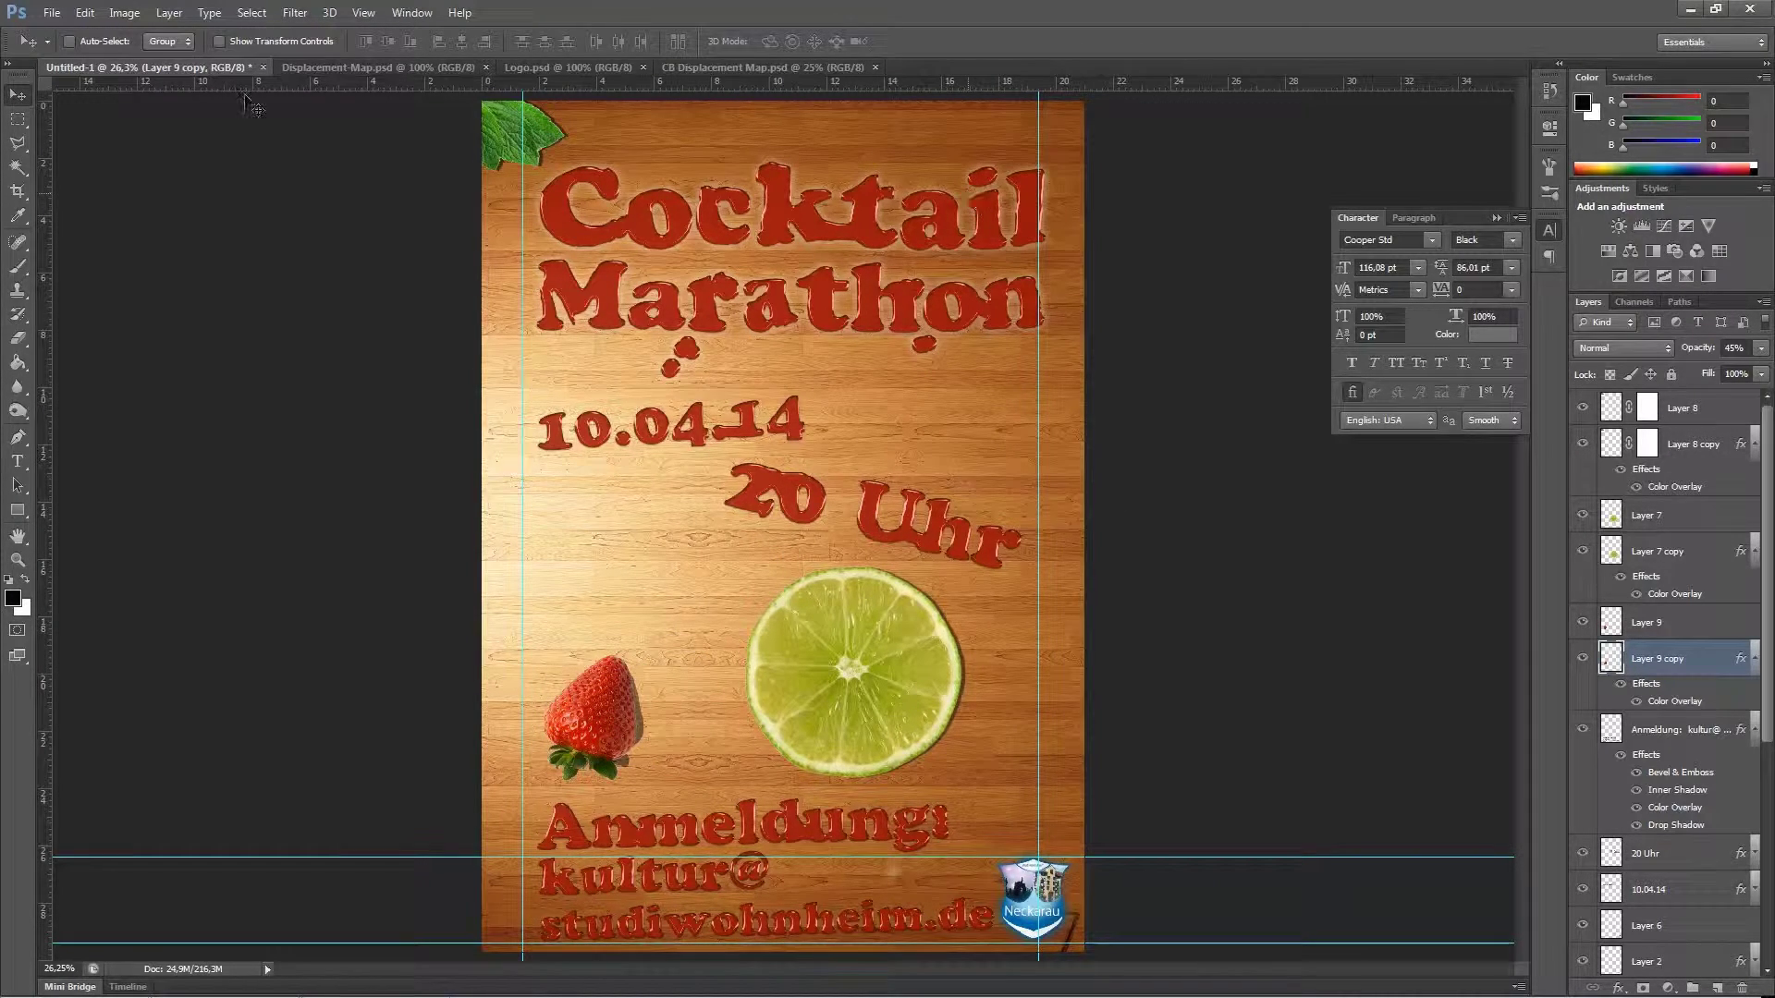
Add a new empty Layer 10 for painting the drips.
click(16, 267)
key(ctrl+shift+n)
key(Return)
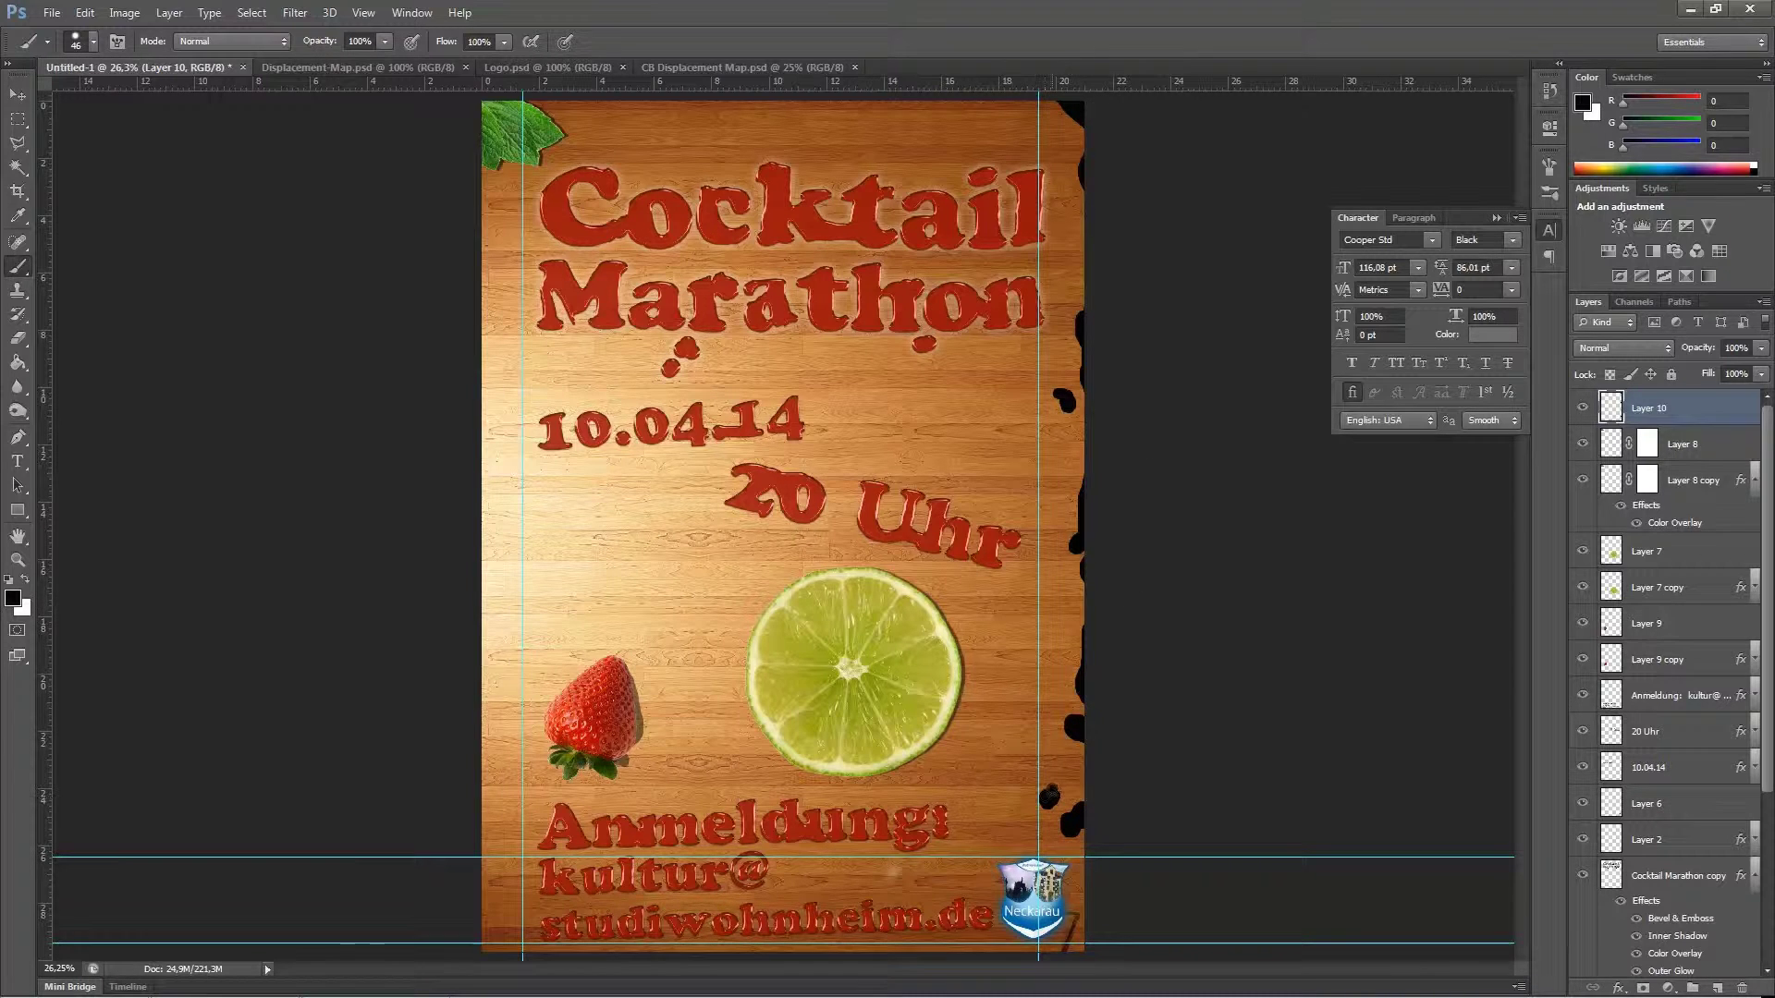
Paste the title's layer style onto the right-edge drips and apply a Displace distortion.
right_click(1655, 408)
click(1405, 689)
drag(1137, 351, 1141, 353)
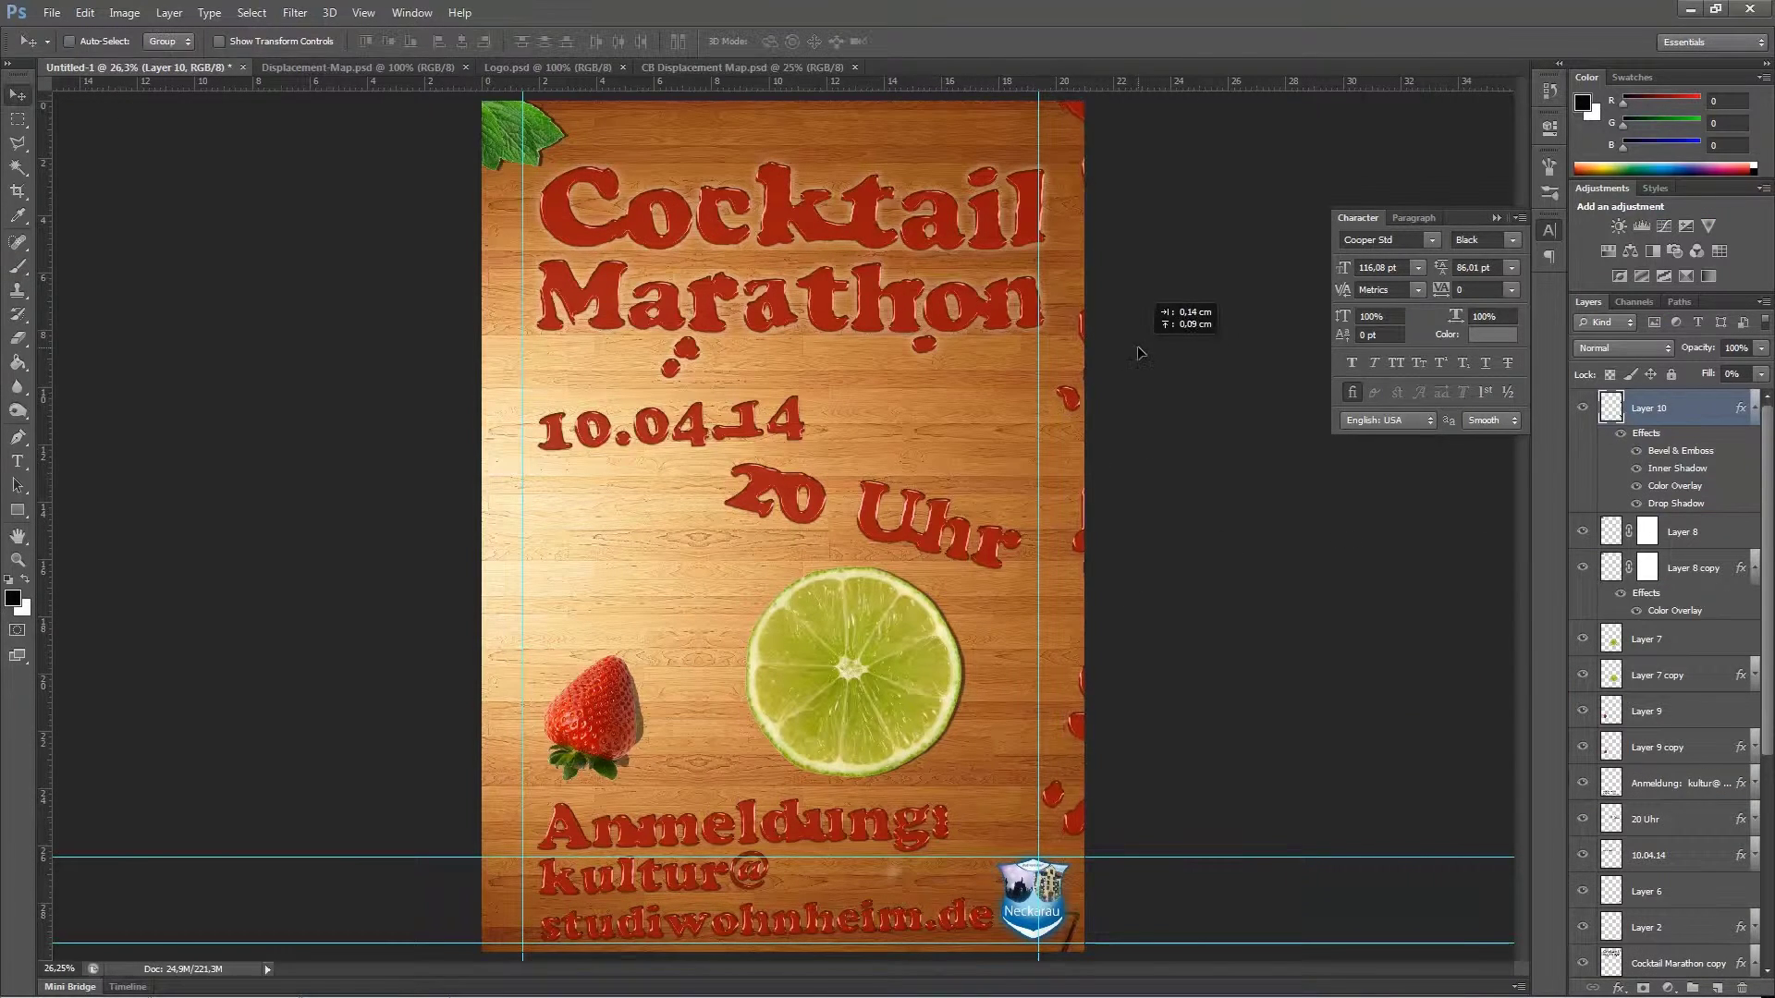
click(295, 13)
click(579, 227)
double_click(270, 123)
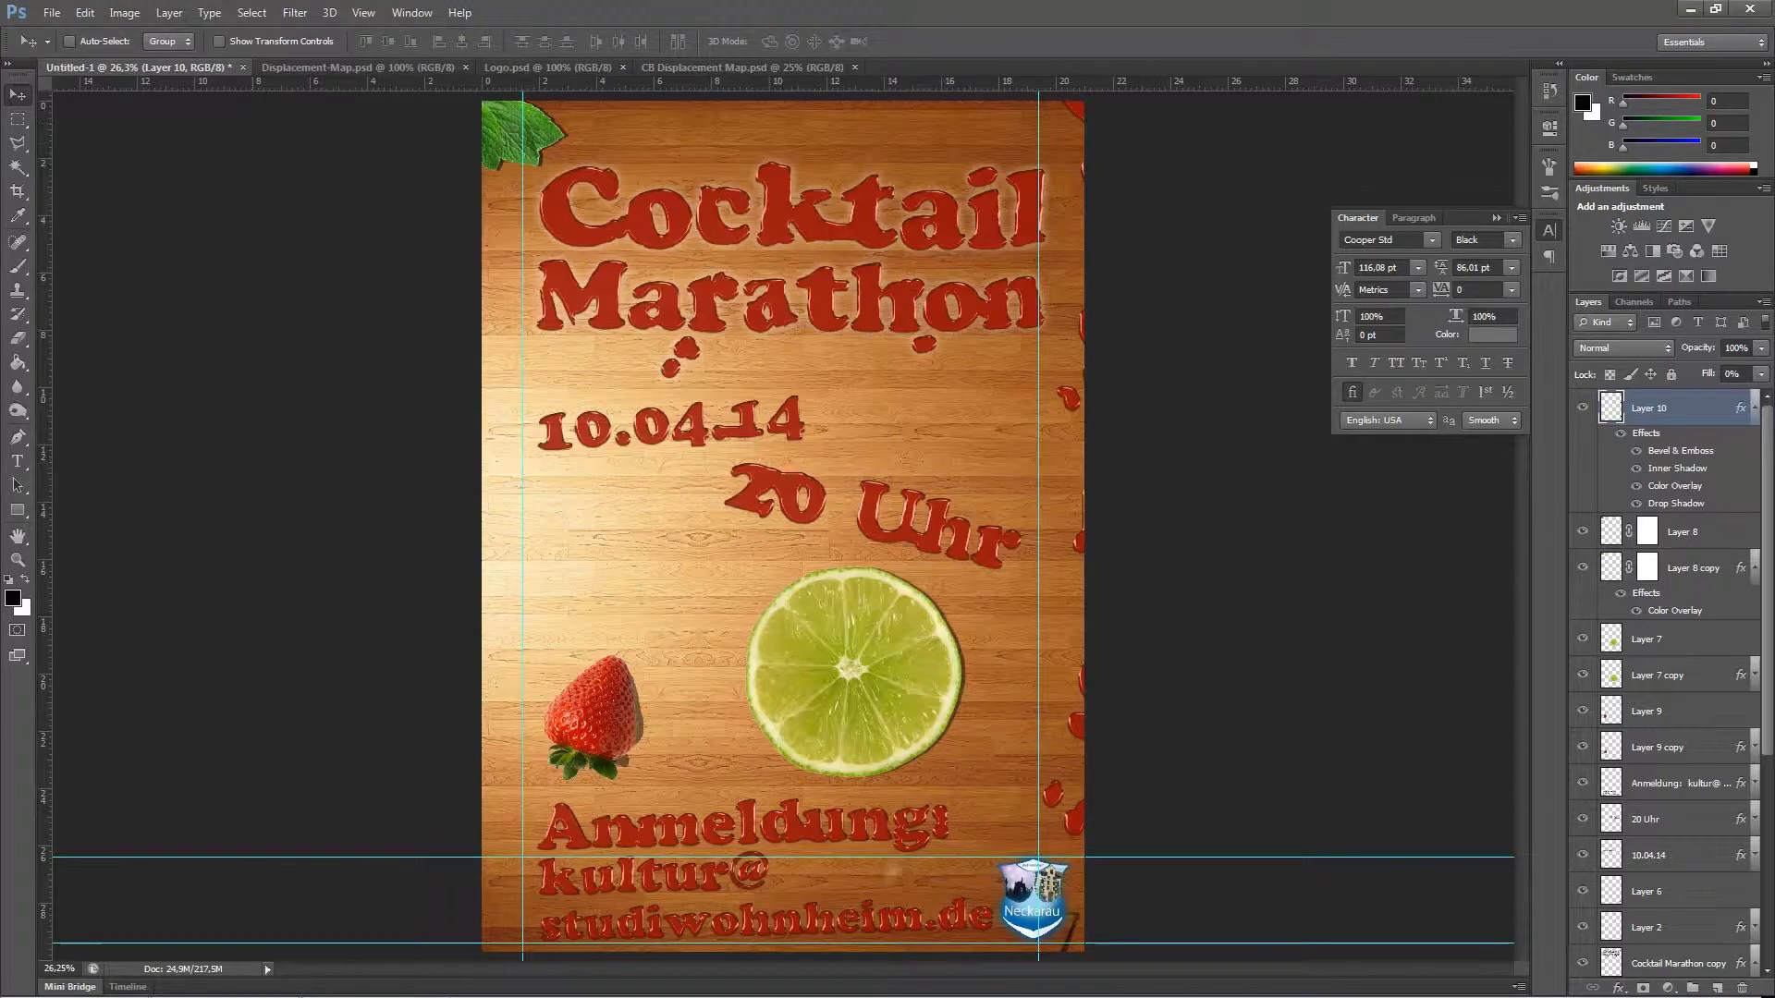
Select the white background around the toothpick photo for Refine Edge.
click(703, 550)
key(m)
click(19, 169)
key(ctrl+alt+r)
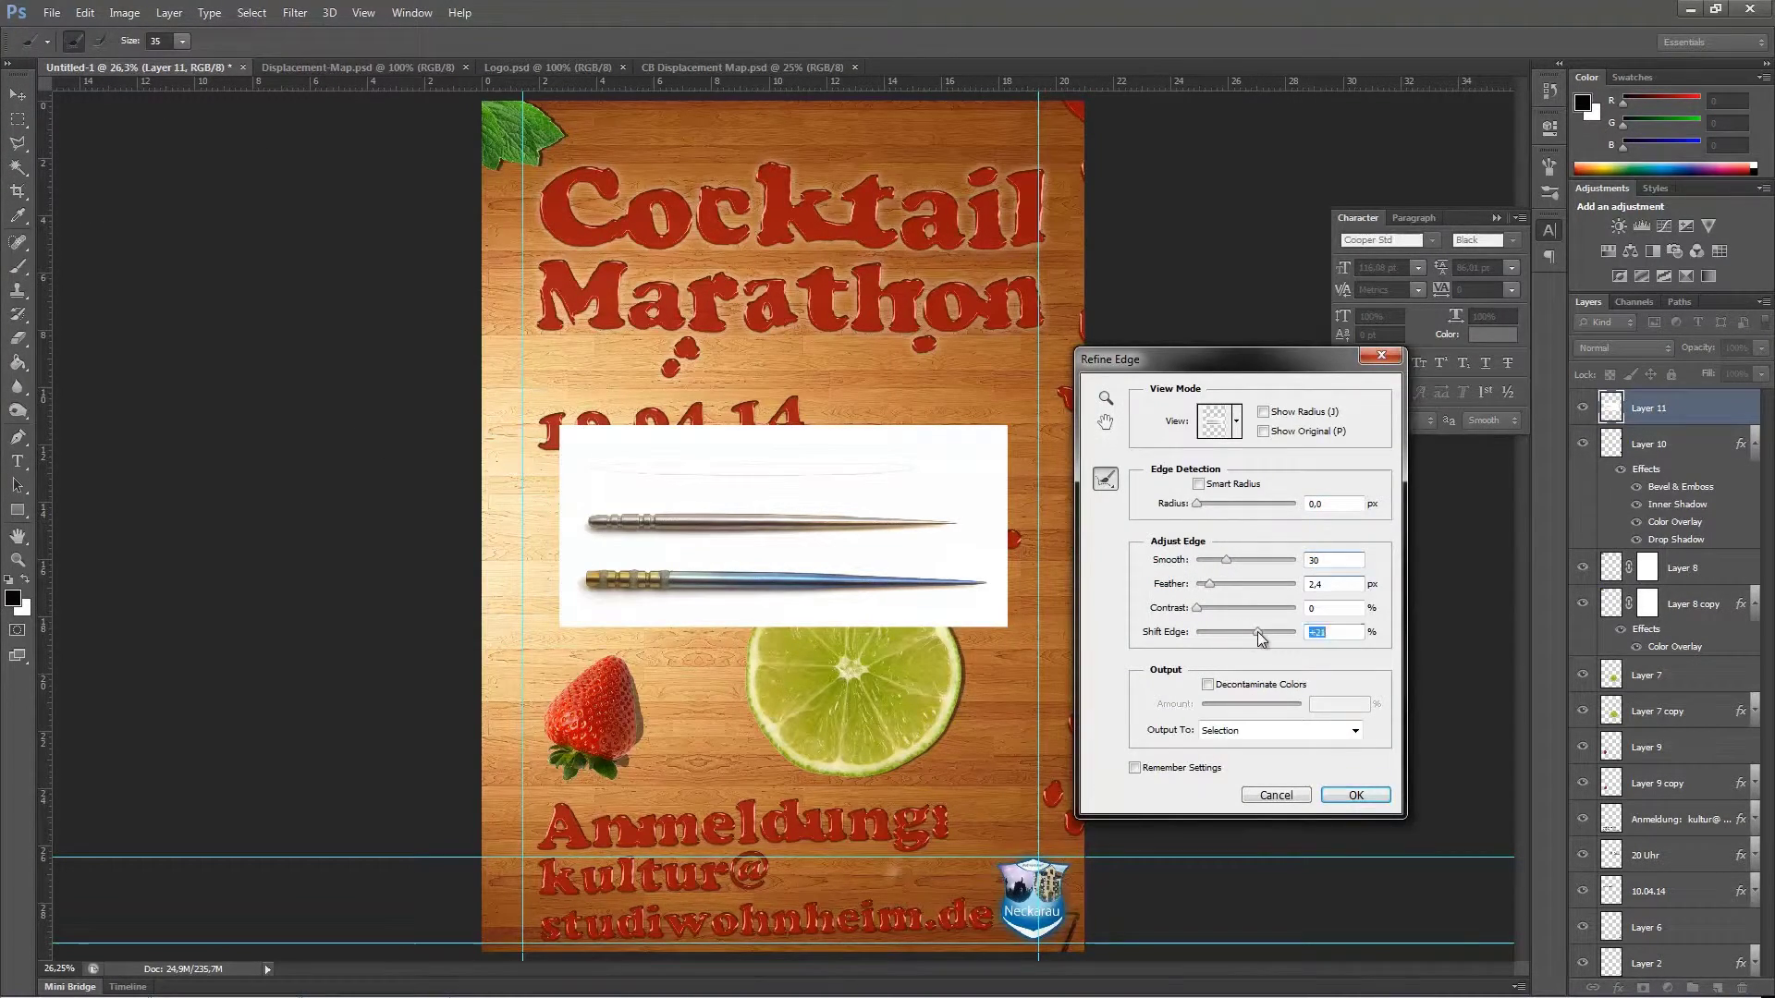
Remove the toothpick photo's white background and move the toothpick toward the left edge.
key(Return)
key(v)
drag(647, 480, 517, 485)
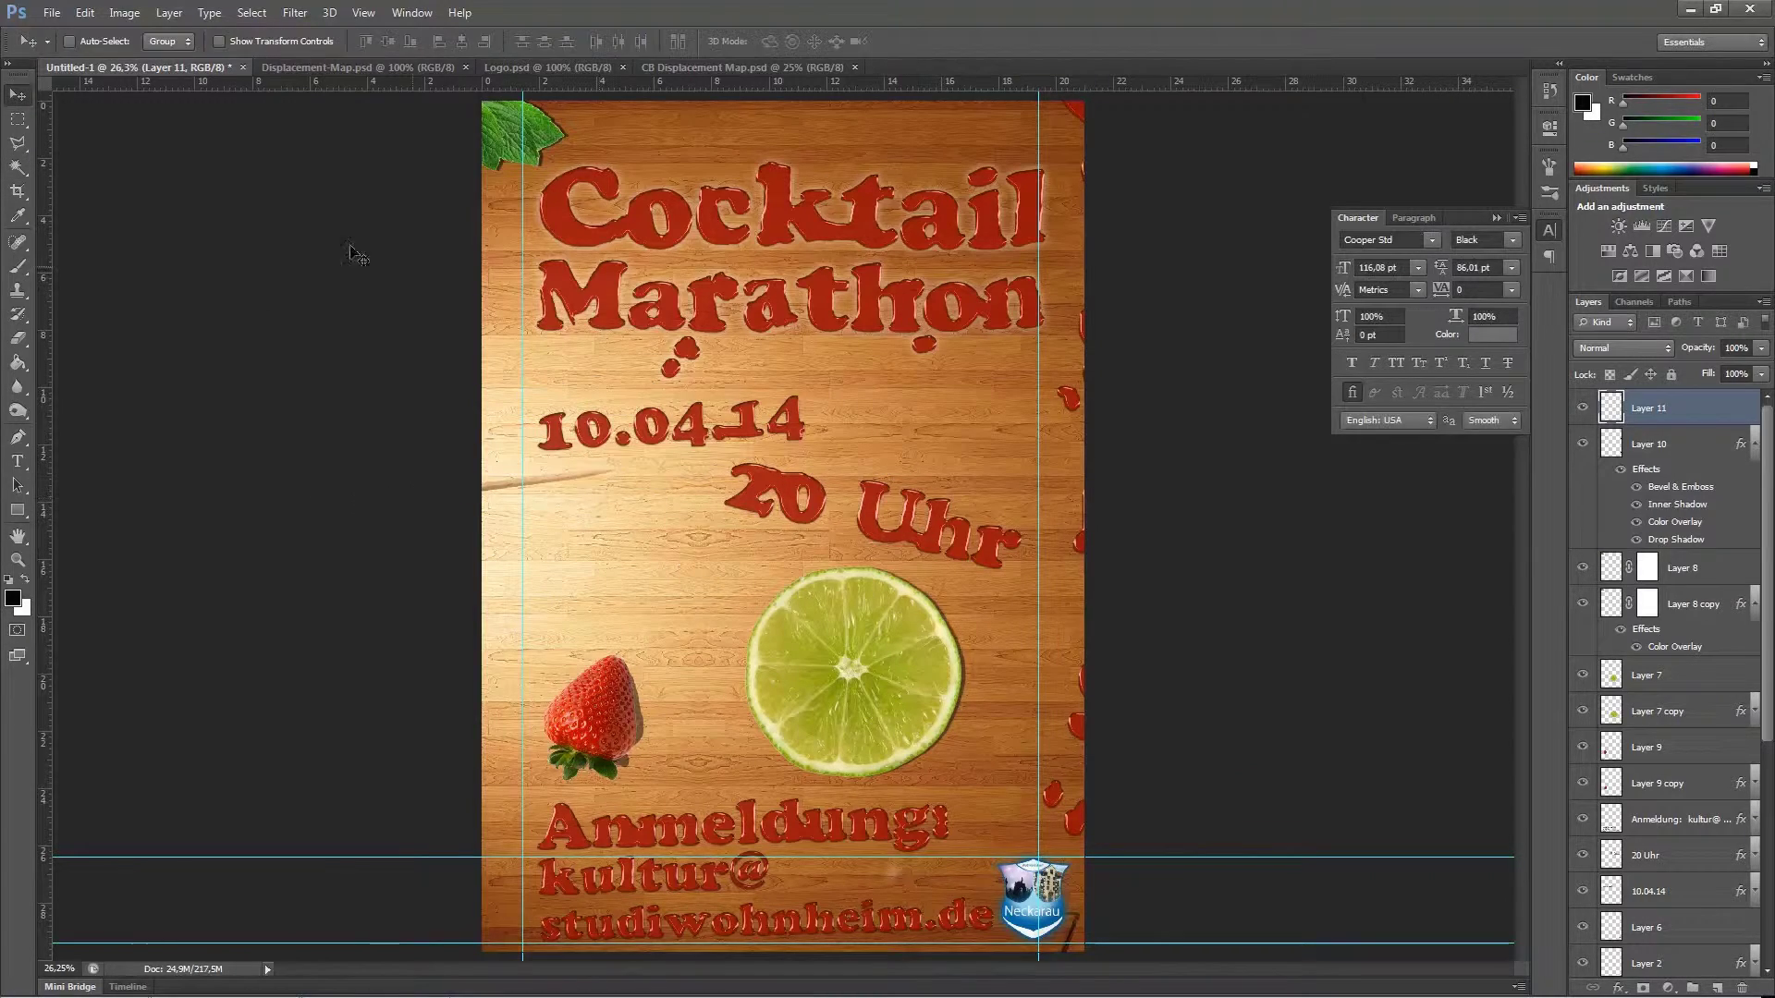
Duplicate the toothpick with a colour overlay at 70% opacity as its shadow.
key(ctrl+j)
double_click(1691, 444)
click(1761, 348)
drag(1761, 368, 1727, 372)
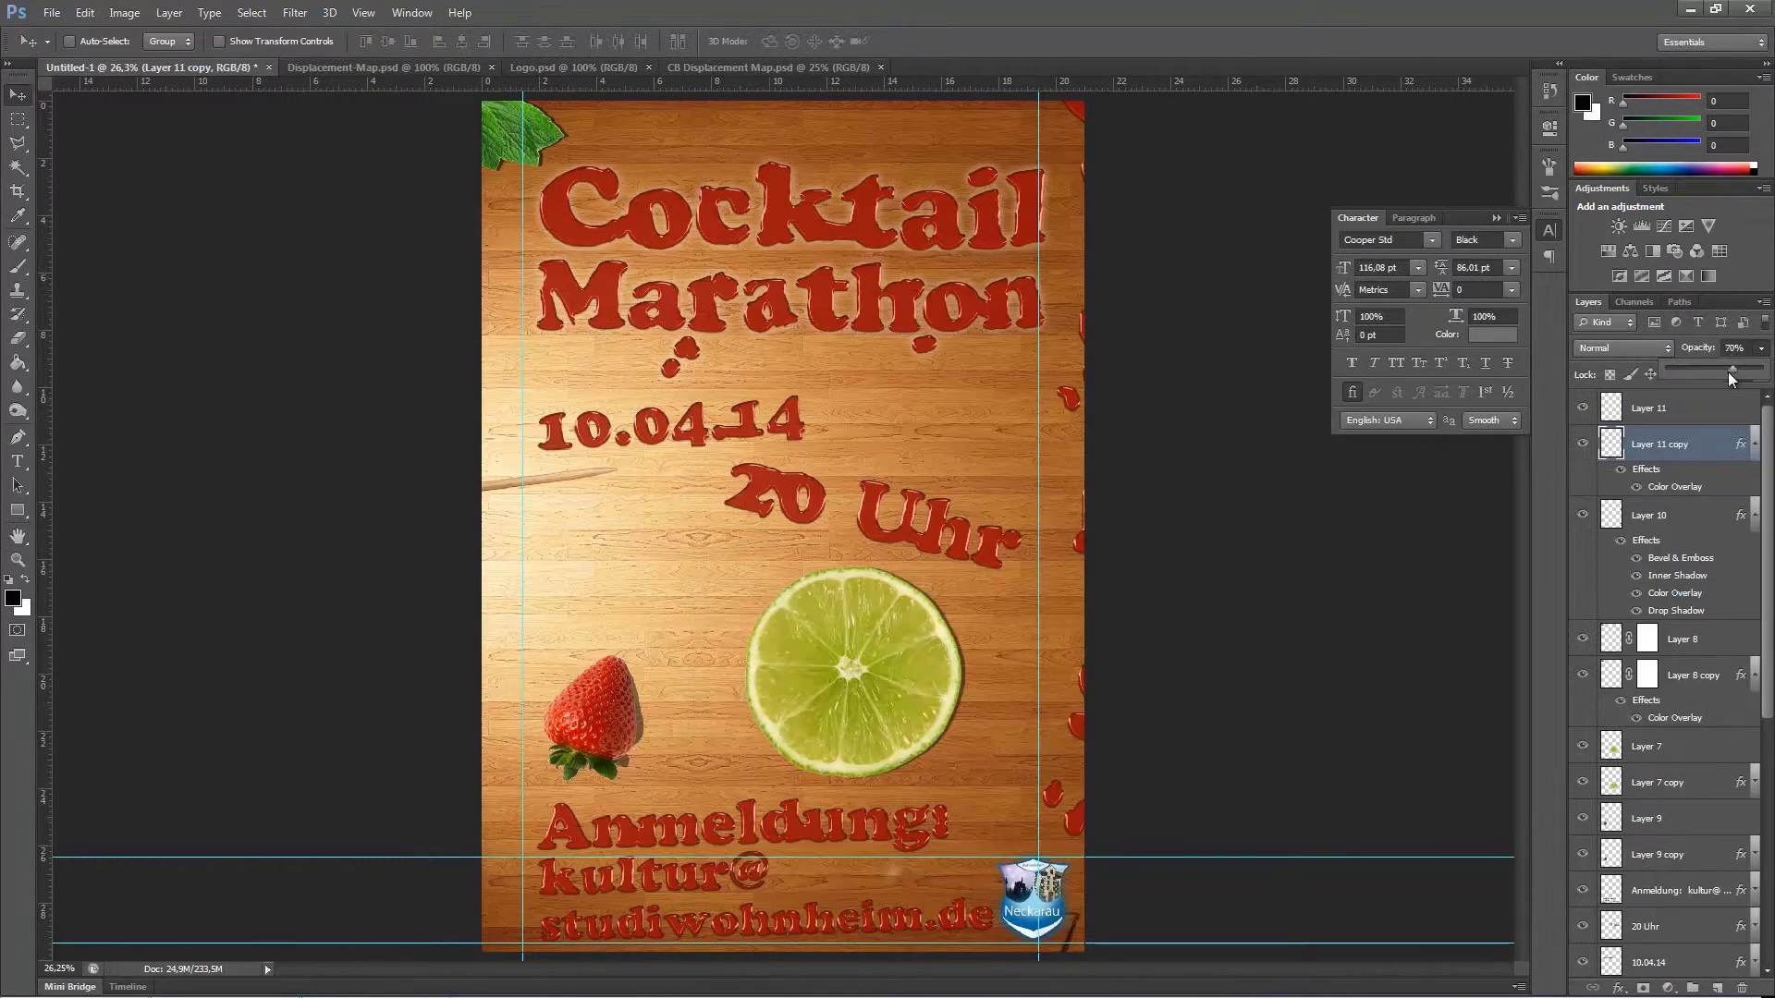
Move the original toothpick right so it pokes in under the date.
click(124, 13)
click(361, 59)
key(Escape)
click(124, 13)
drag(674, 476, 745, 528)
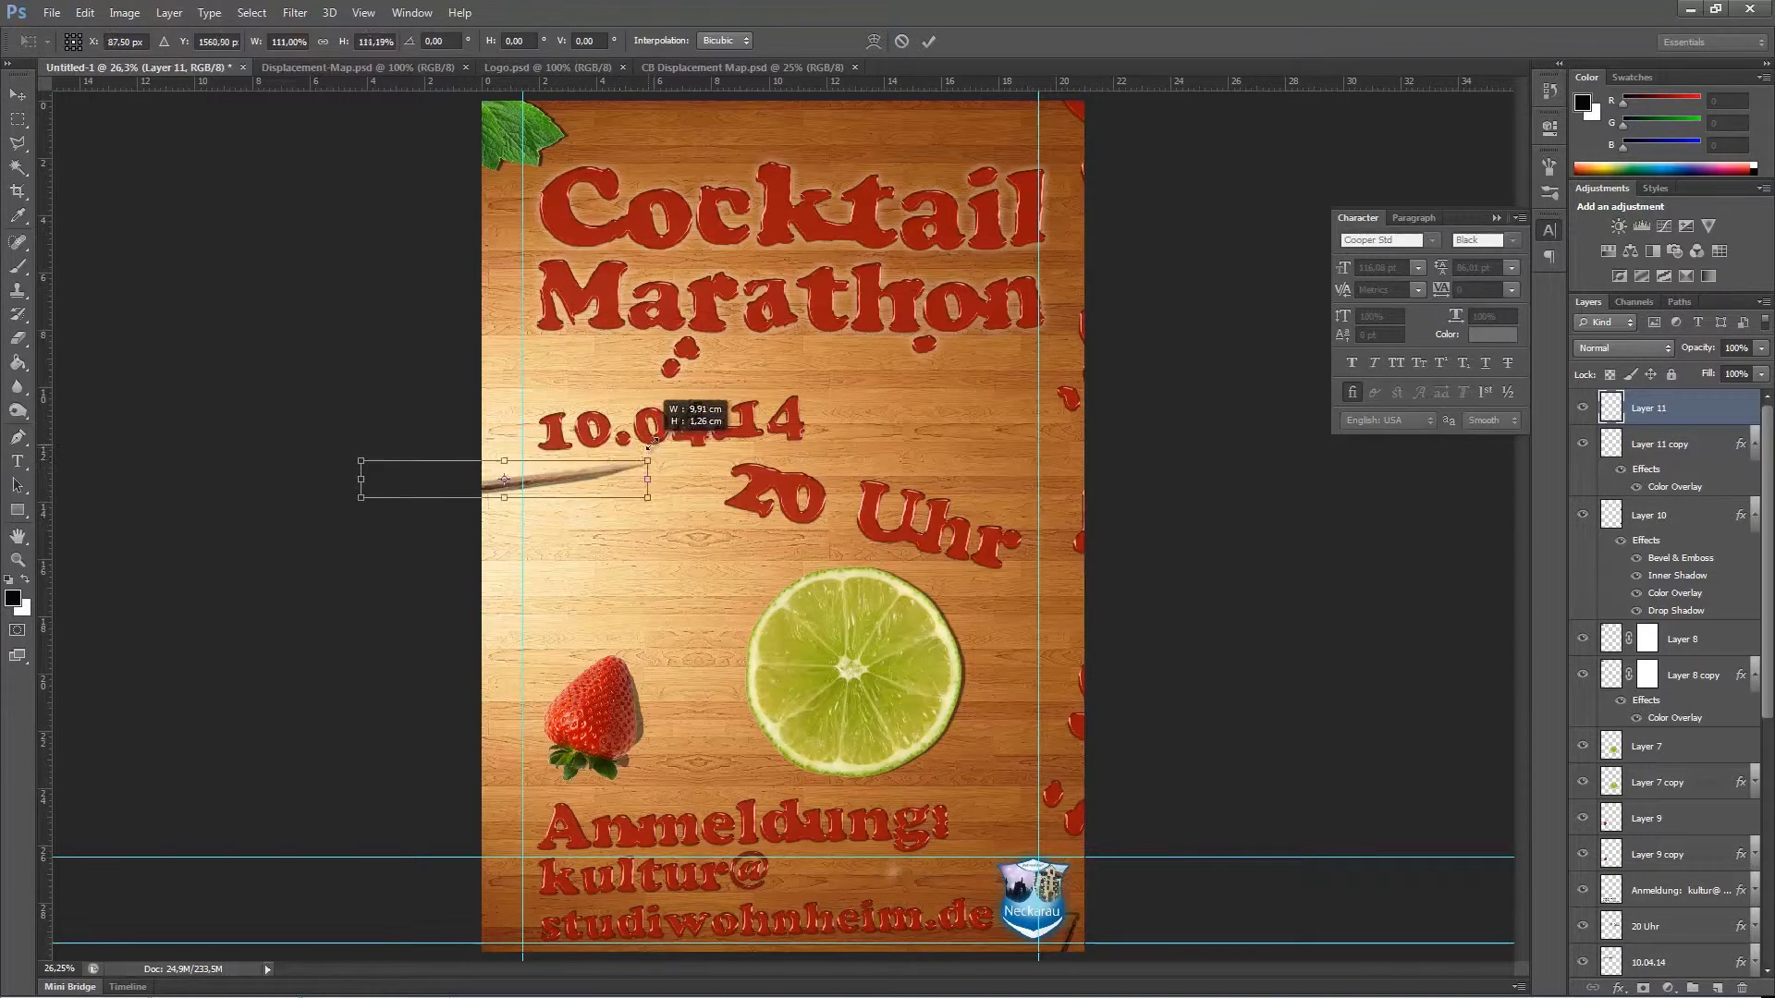
Offset the toothpick shadow slightly and add an Inner Shadow with adjusted opacity.
key(alt+bracketleft)
drag(779, 495, 779, 497)
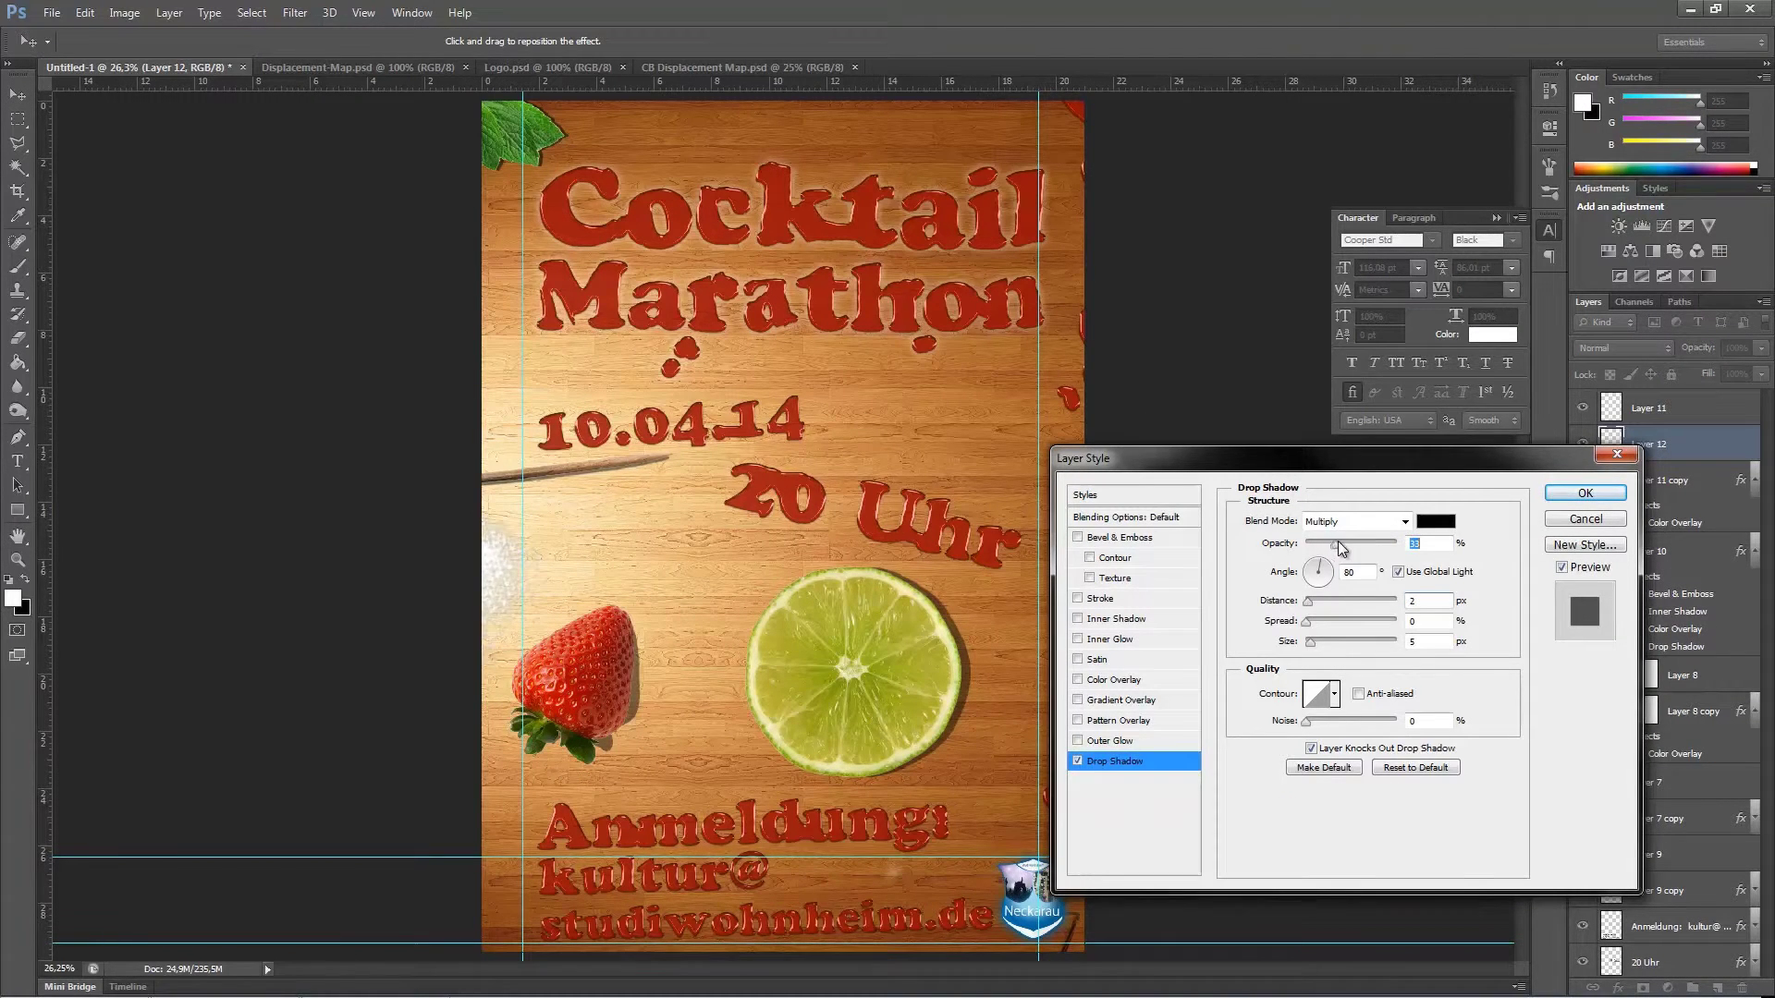
click(1091, 561)
click(1115, 760)
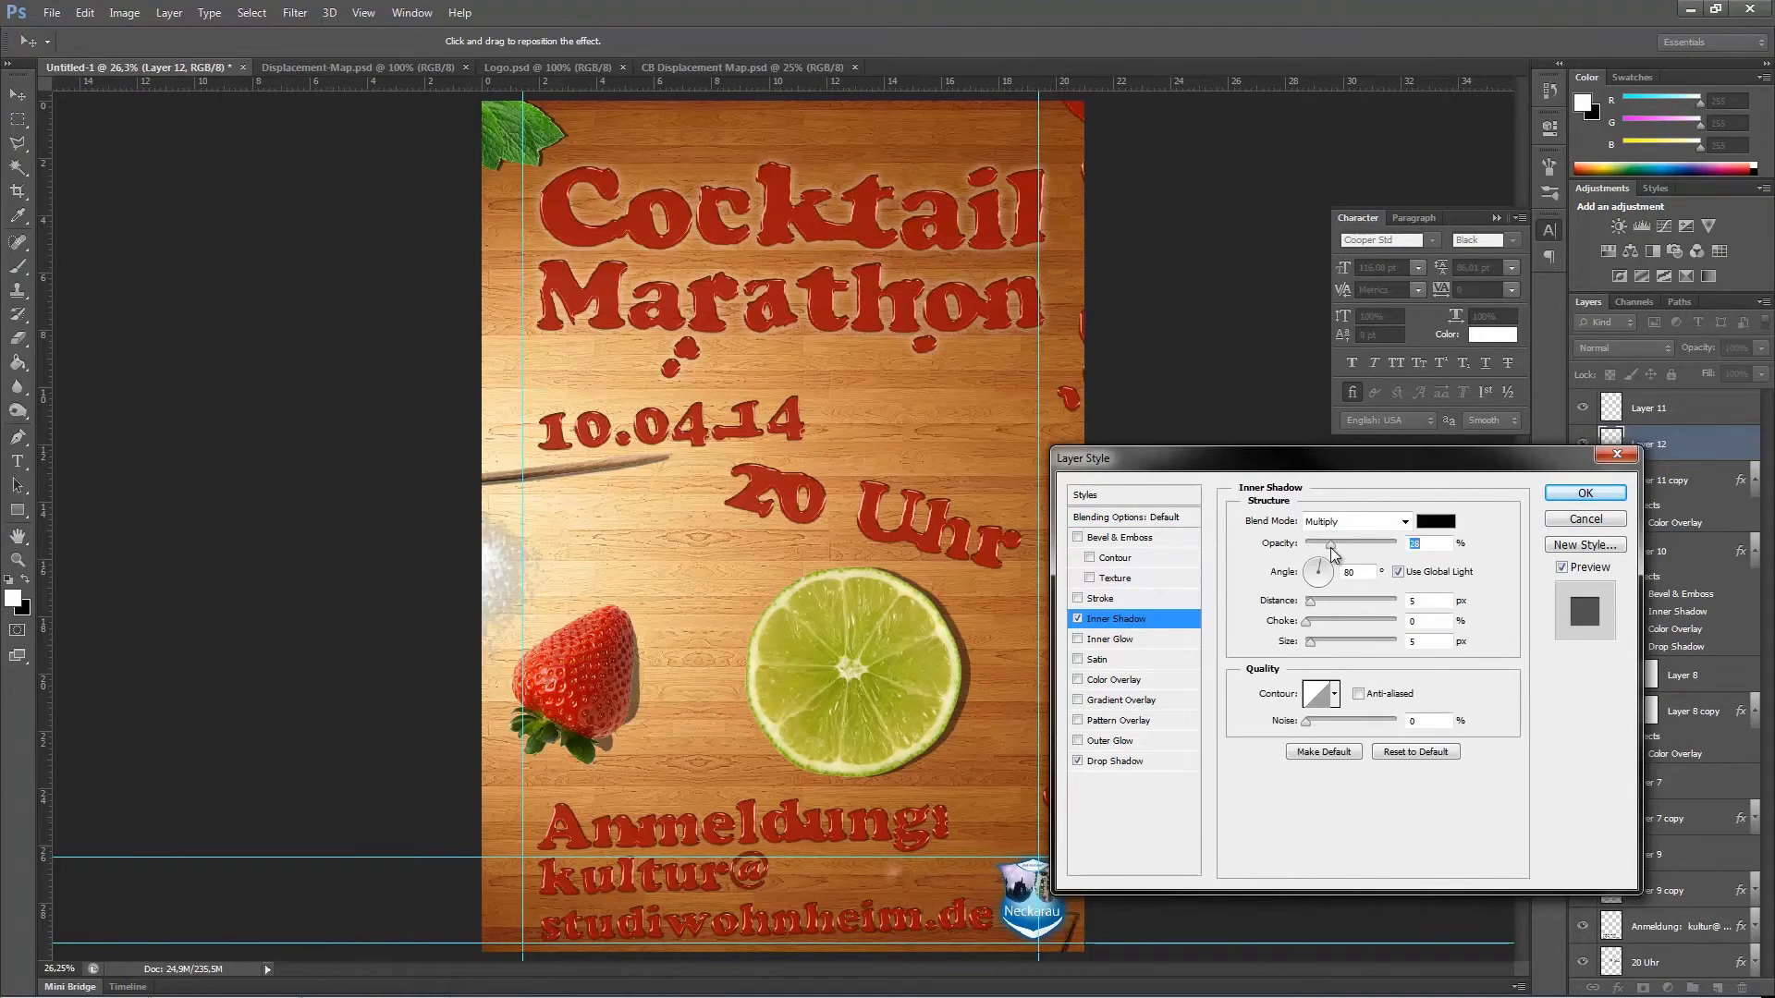